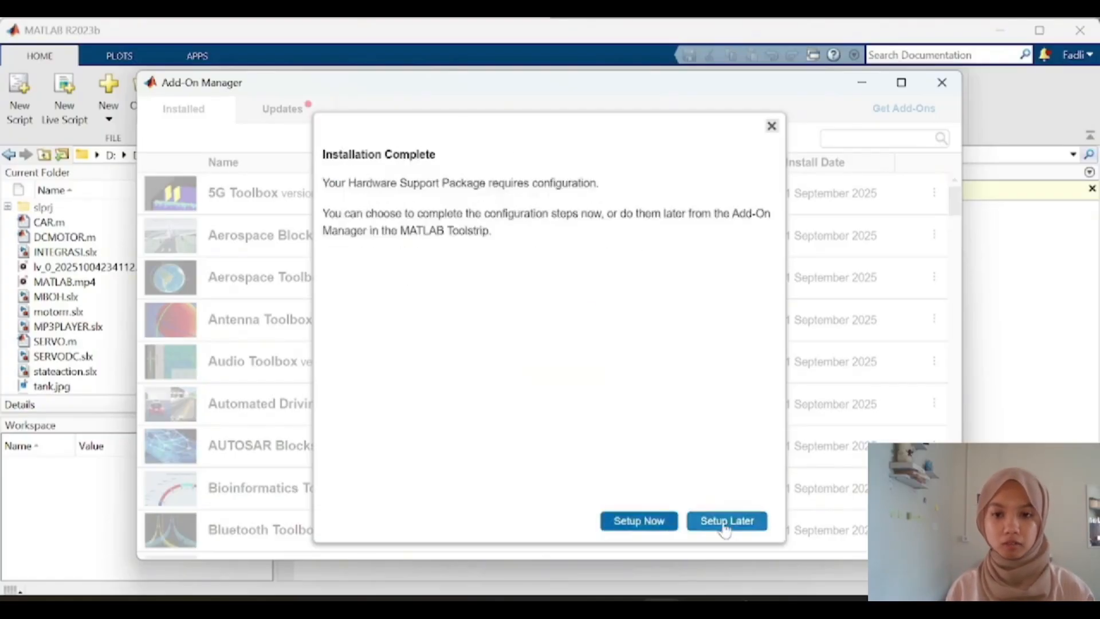
Step: Choose to configure the hardware support package later and close the Add-On Manager
click(727, 523)
click(940, 82)
Step: Open the model's configuration parameters and set the solver to discrete, fixed-step size 0.1, and stop time inf
click(695, 94)
click(397, 297)
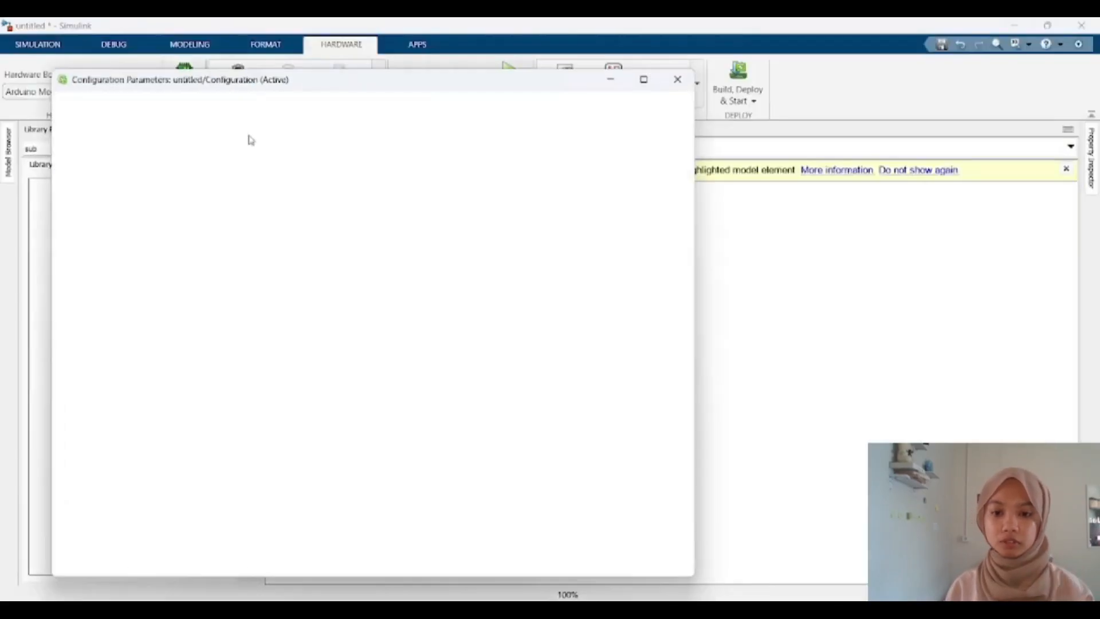
click(140, 133)
click(484, 265)
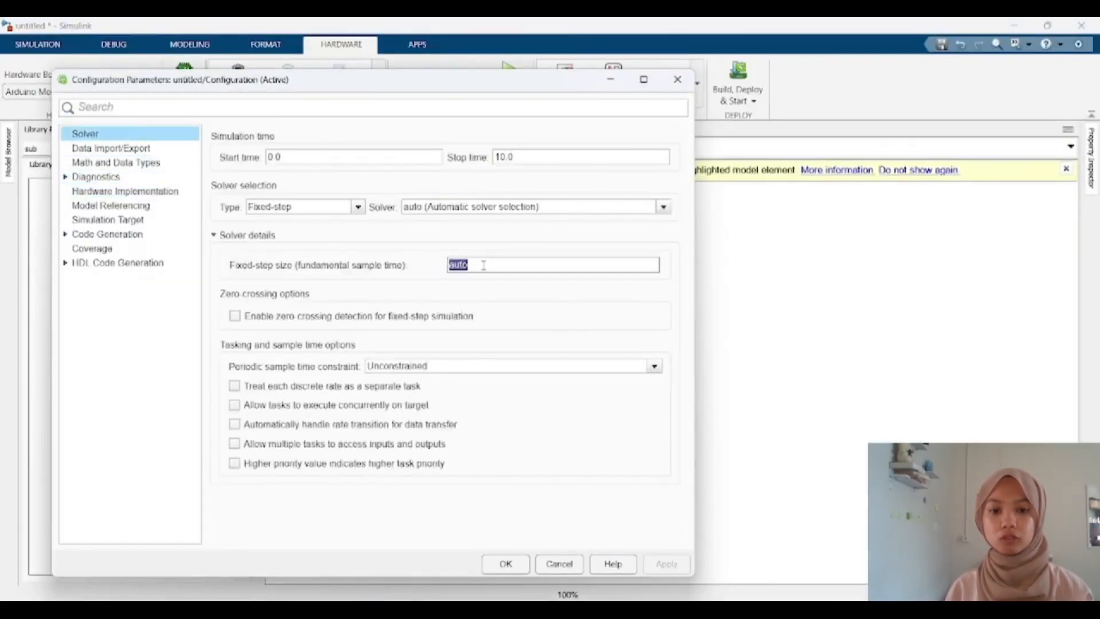
text(0.1)
click(531, 156)
text(inf)
click(539, 207)
click(545, 218)
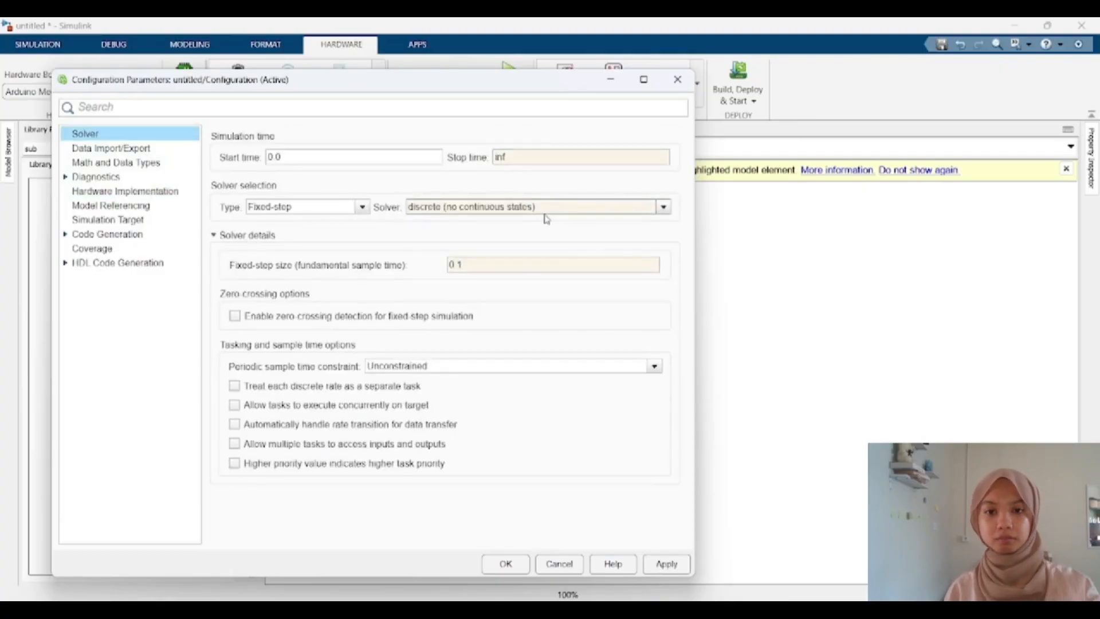
Step: In Hardware Implementation's host-board connection settings, set the host COM port mode to Manually Specify
click(125, 190)
click(291, 306)
click(622, 311)
click(550, 336)
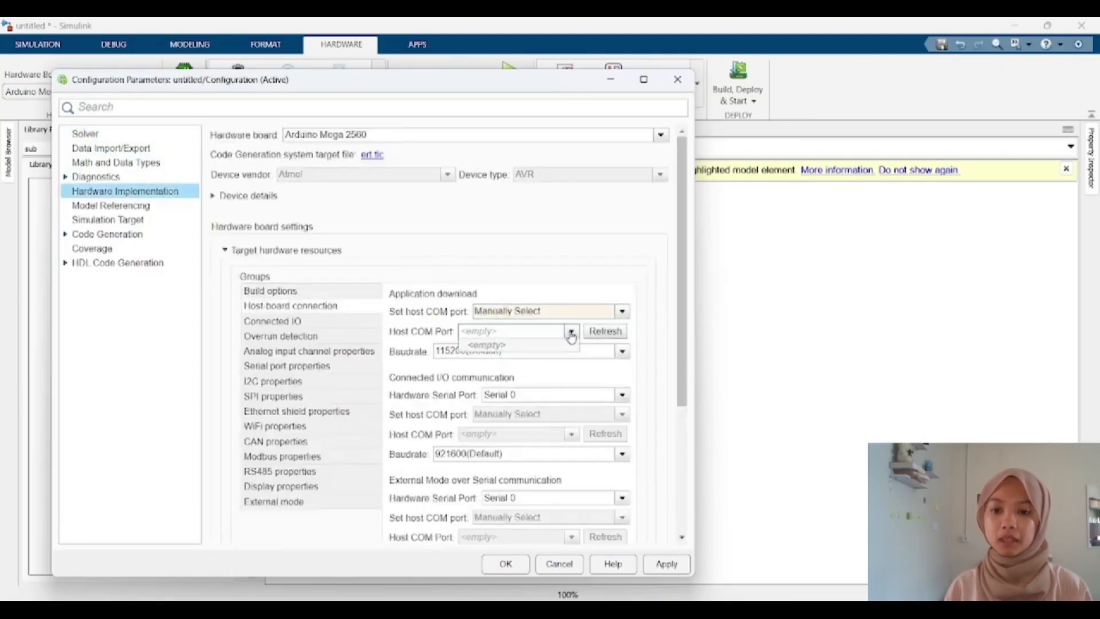
click(617, 315)
click(602, 335)
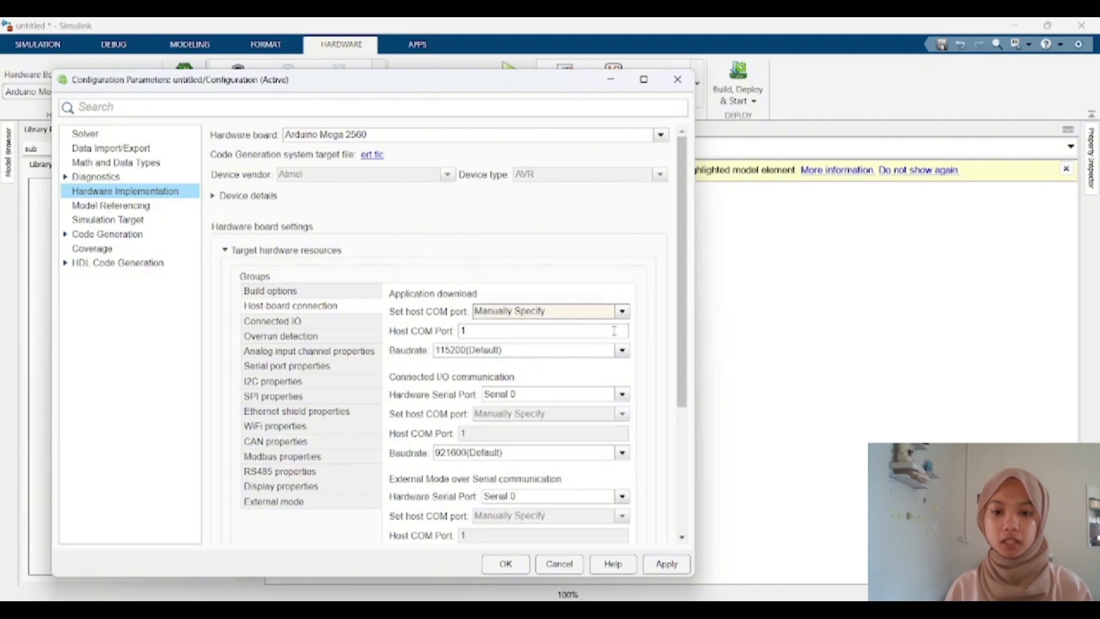
Step: Open Device Manager and check the Ports (COM & LPT) entry to find the board's COM port
click(396, 611)
click(438, 108)
click(418, 172)
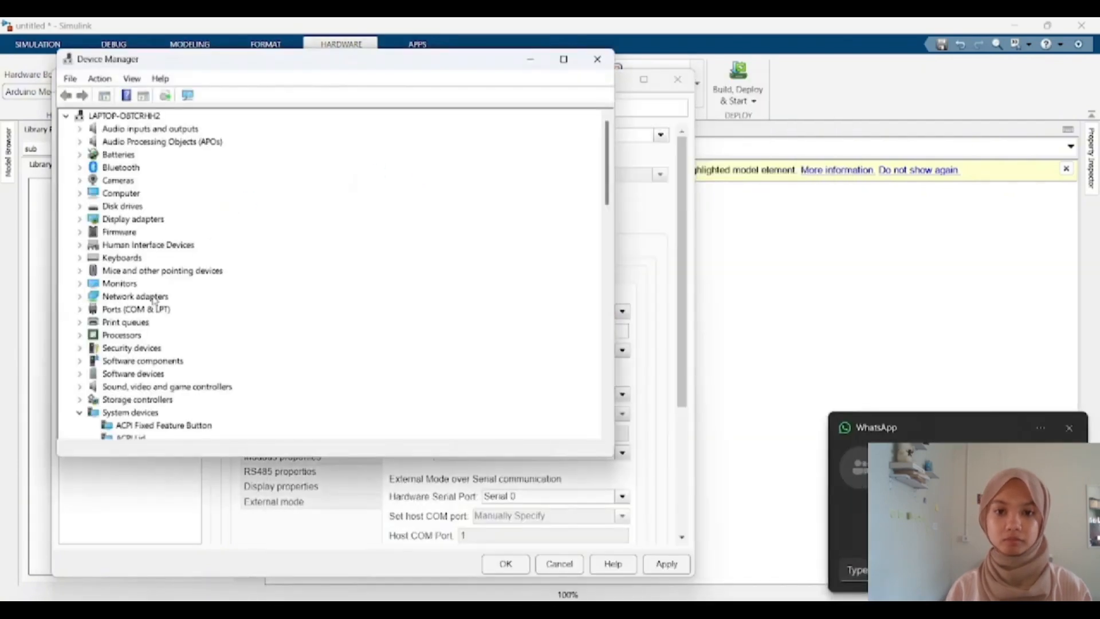
click(79, 309)
click(135, 323)
click(597, 59)
Step: Set the host COM port number to 4 and apply the settings
click(505, 332)
key(BackSpace)
text(4)
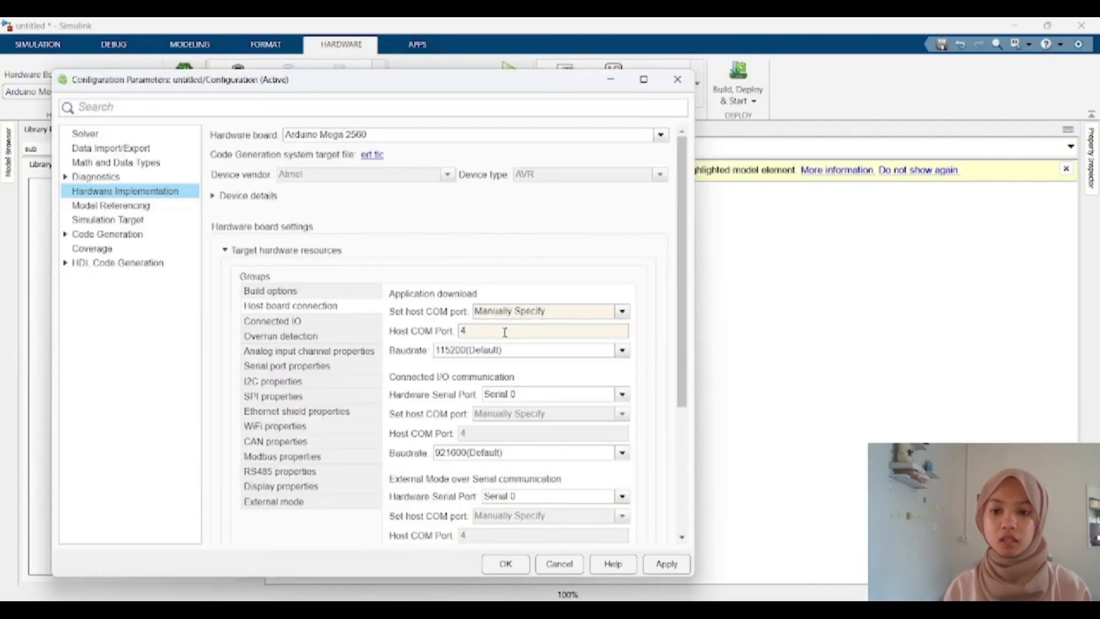
click(666, 563)
Step: Set the connected I/O and external mode baud rates to 115200, apply, and close the configuration dialog
click(557, 456)
click(458, 298)
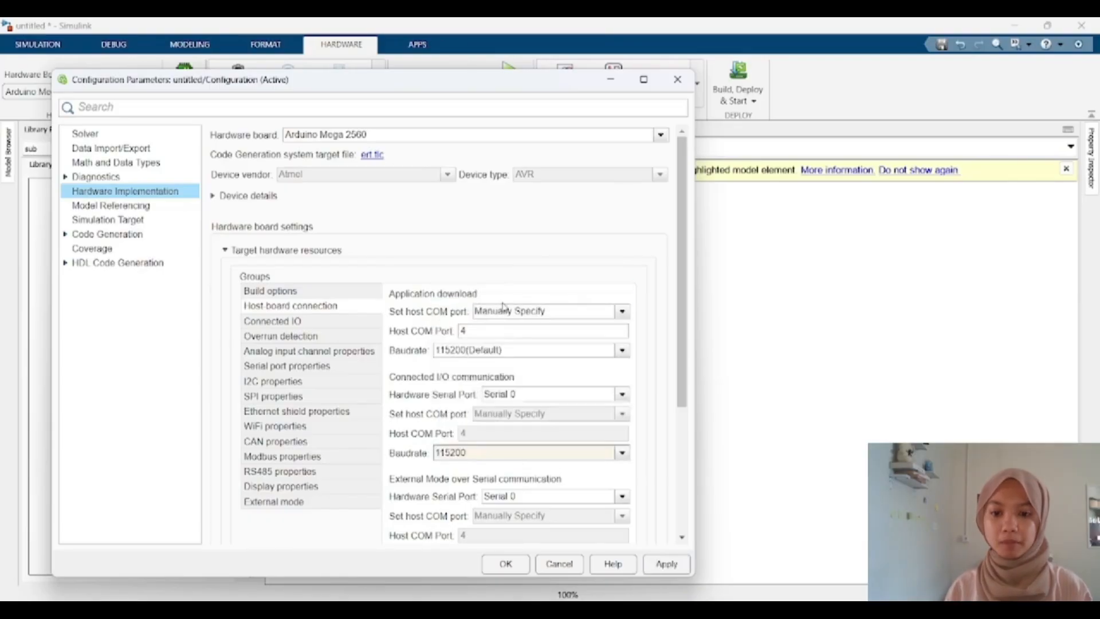
scroll(560, 361, down, 5)
click(515, 412)
click(458, 257)
click(666, 564)
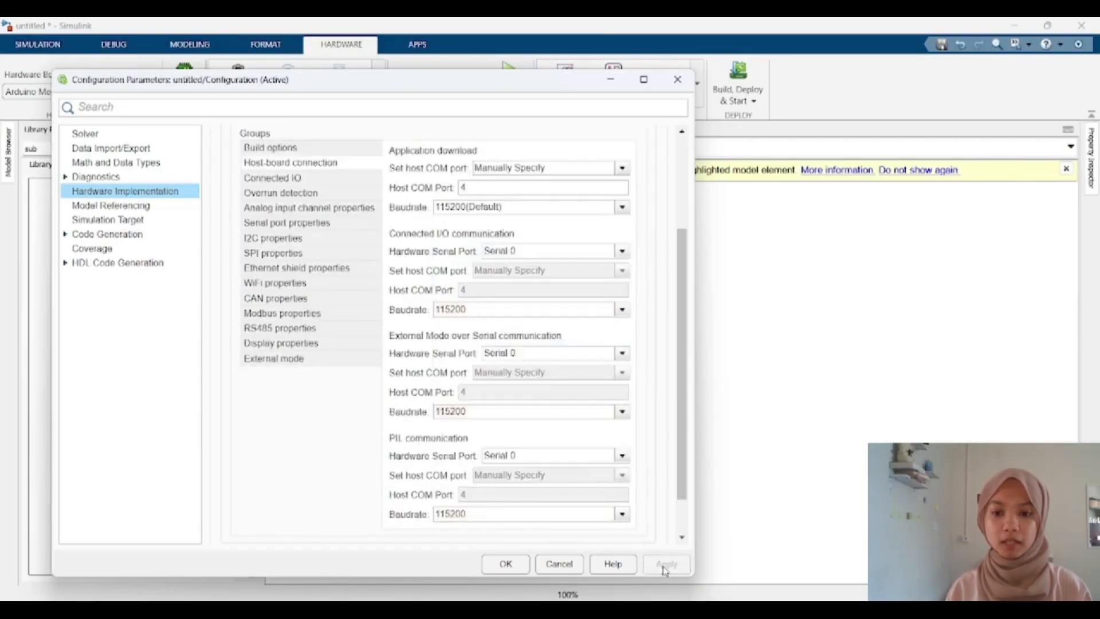
click(505, 566)
Step: Open the Library Browser and add two Constant blocks from Simulink's commonly used blocks to the canvas
click(510, 80)
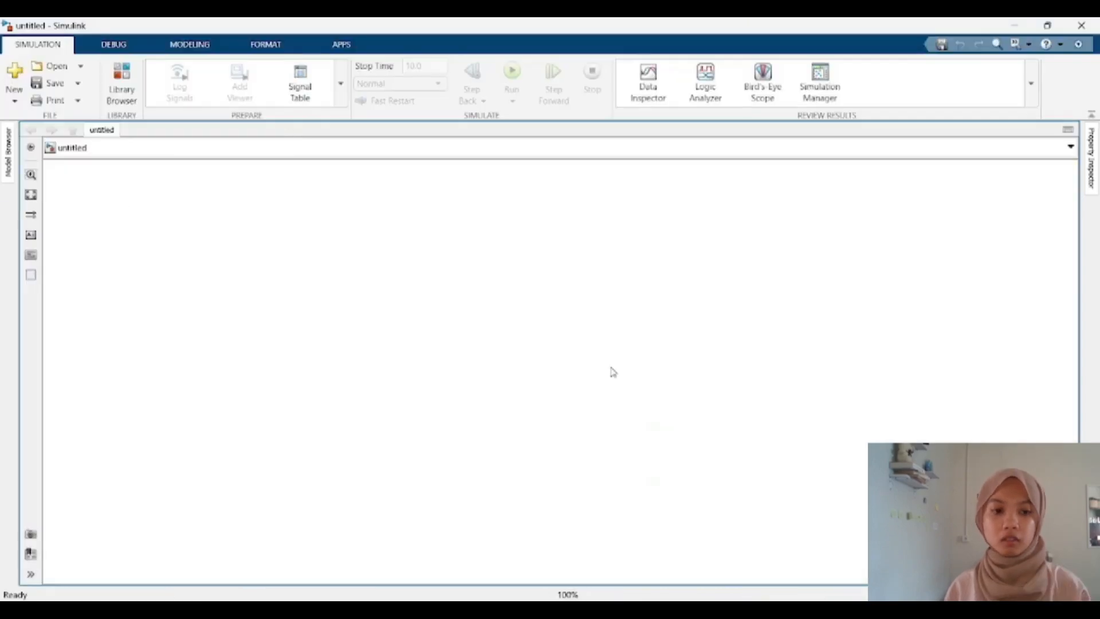
click(135, 95)
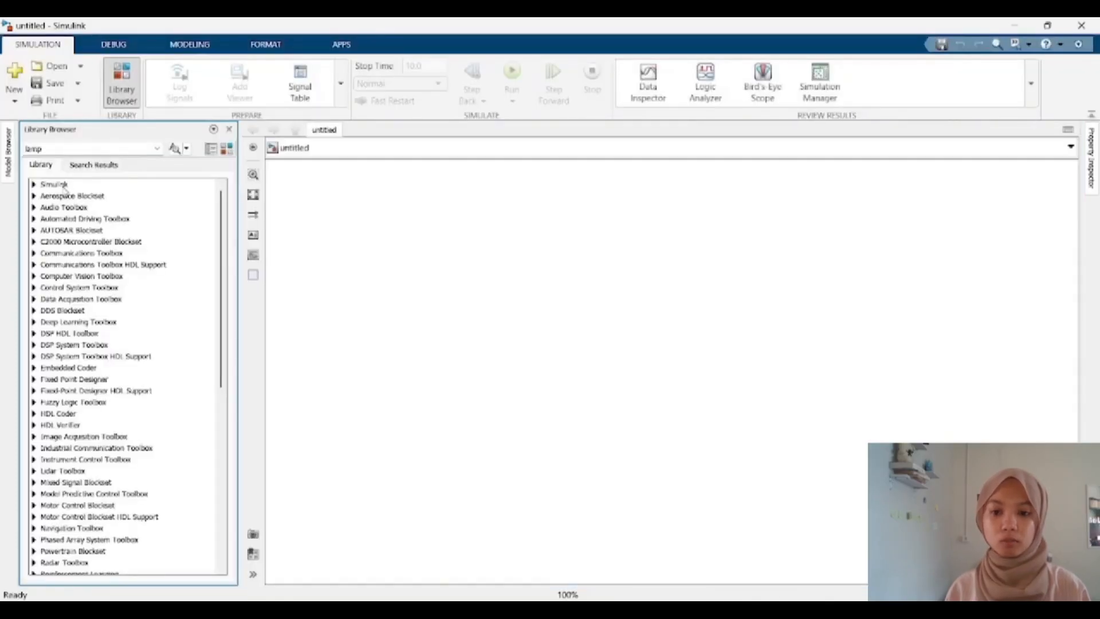
click(34, 184)
click(45, 195)
drag(88, 267, 423, 246)
drag(89, 270, 427, 296)
click(573, 264)
Step: Add two Arduino PWM blocks from the Simulink Support Package for Arduino Hardware Common library beside the constants
scroll(139, 268, down, 15)
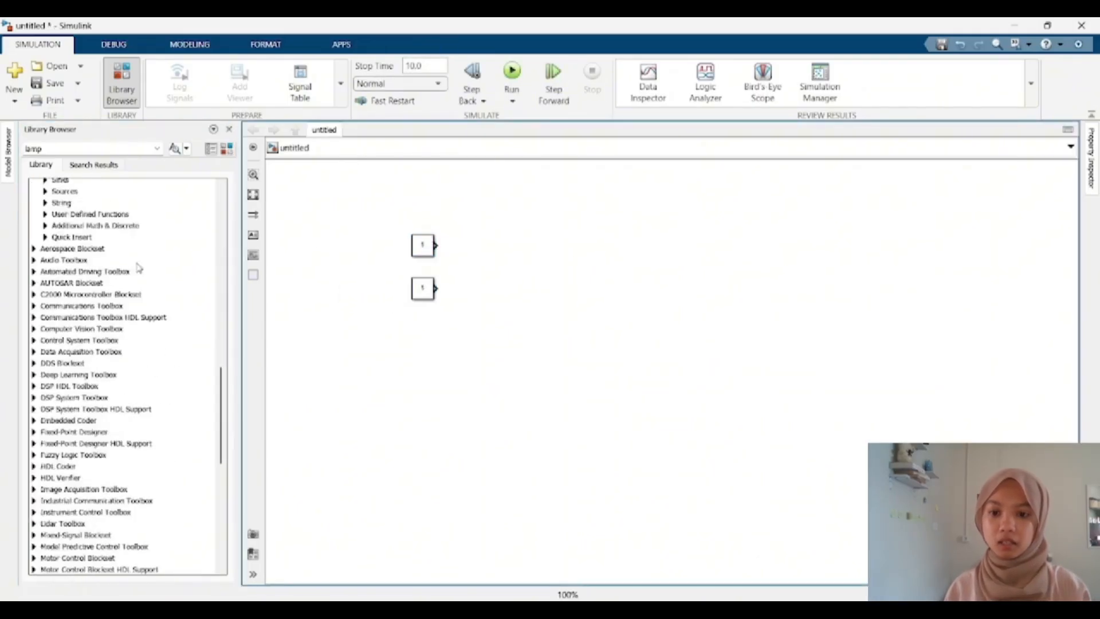
scroll(139, 268, down, 6)
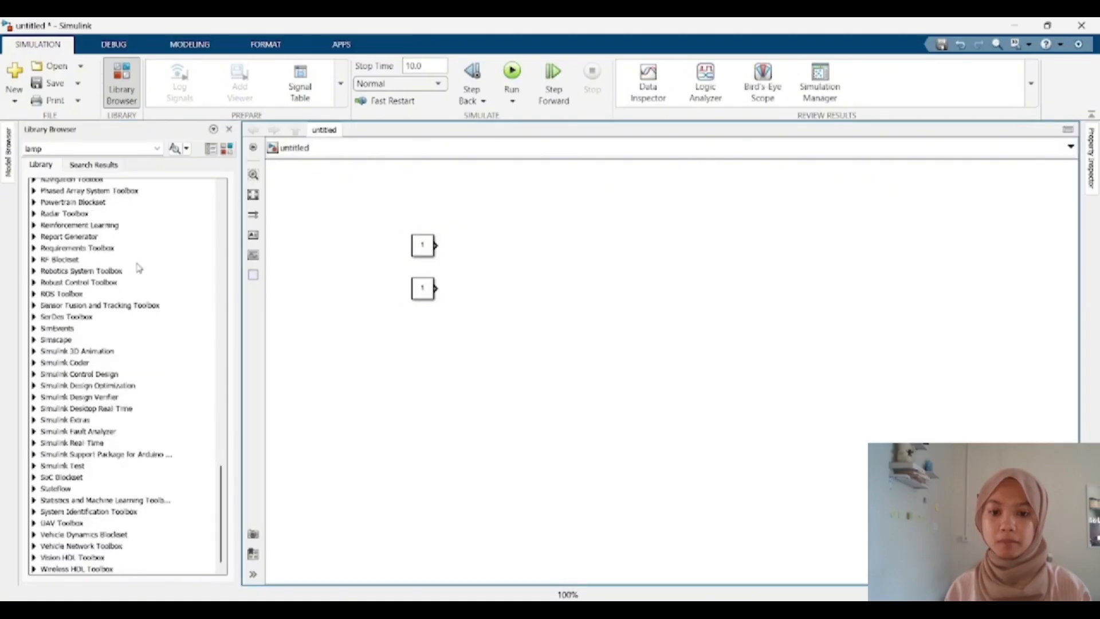
click(35, 456)
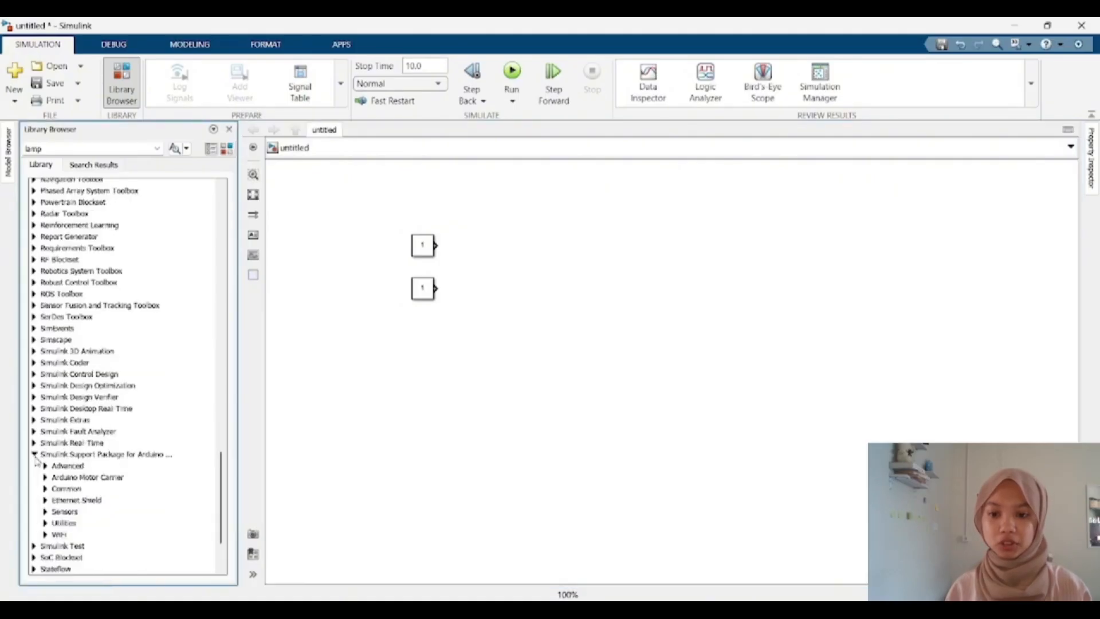
click(47, 490)
scroll(54, 489, down, 15)
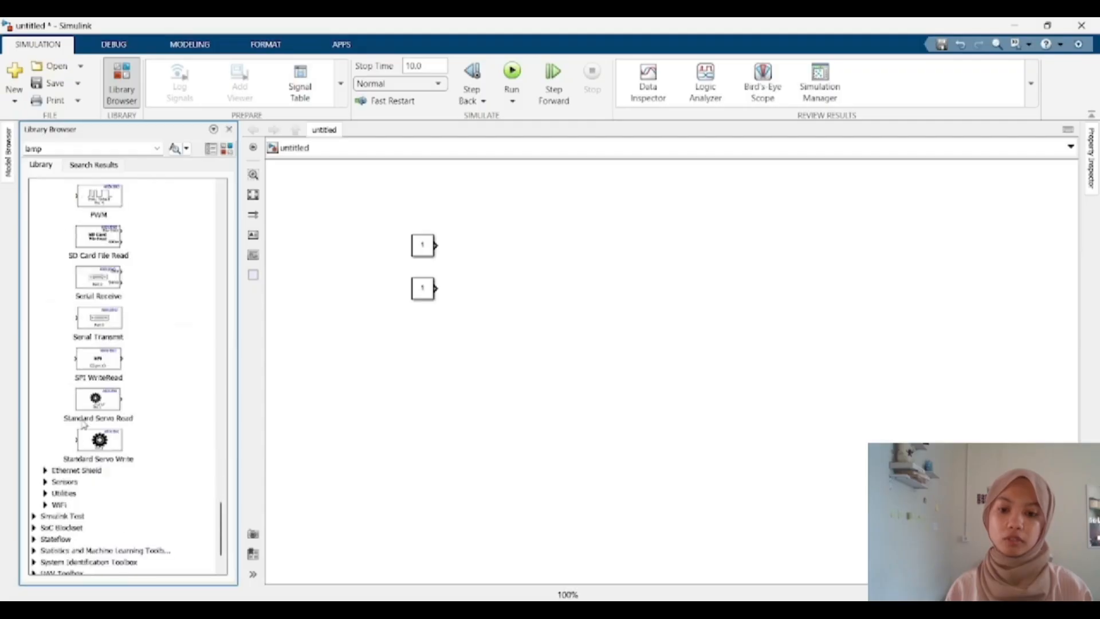
scroll(110, 335, up, 3)
drag(99, 272, 562, 248)
drag(113, 280, 561, 305)
Step: Connect each Constant block to the PWM block beside it
click(423, 303)
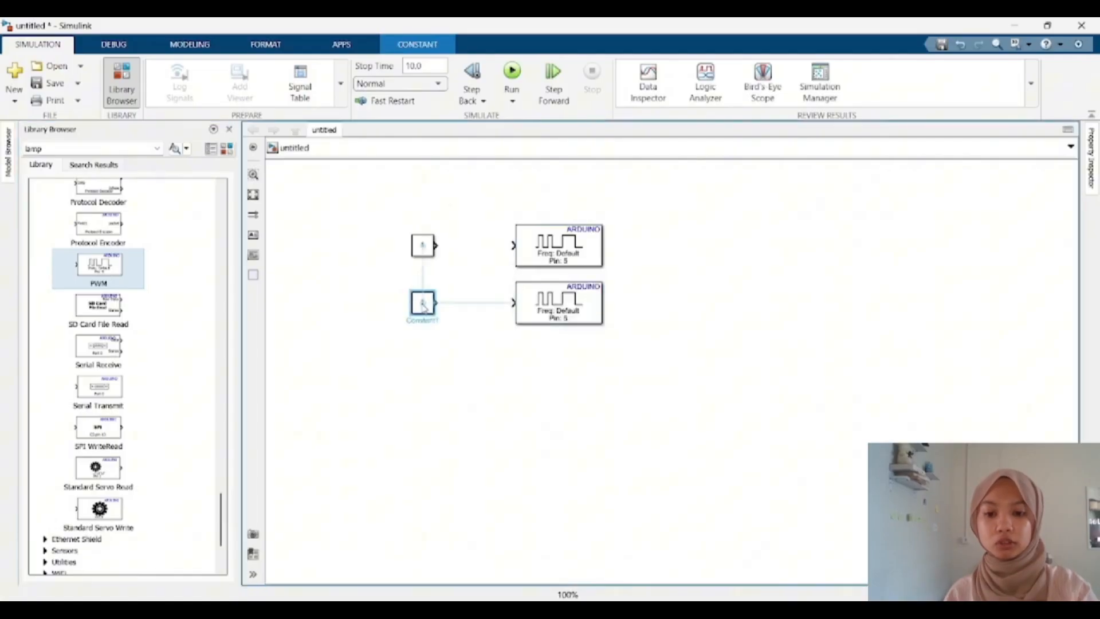
click(423, 251)
click(566, 241)
drag(435, 245, 512, 245)
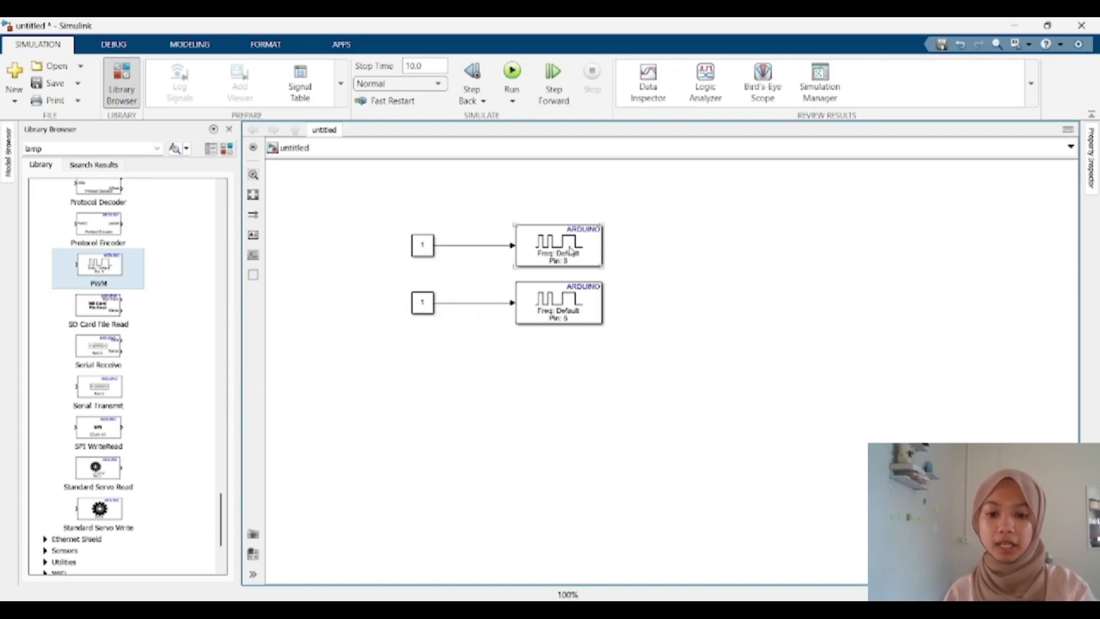
Step: Set the lower PWM block's pin number to 6
double_click(572, 320)
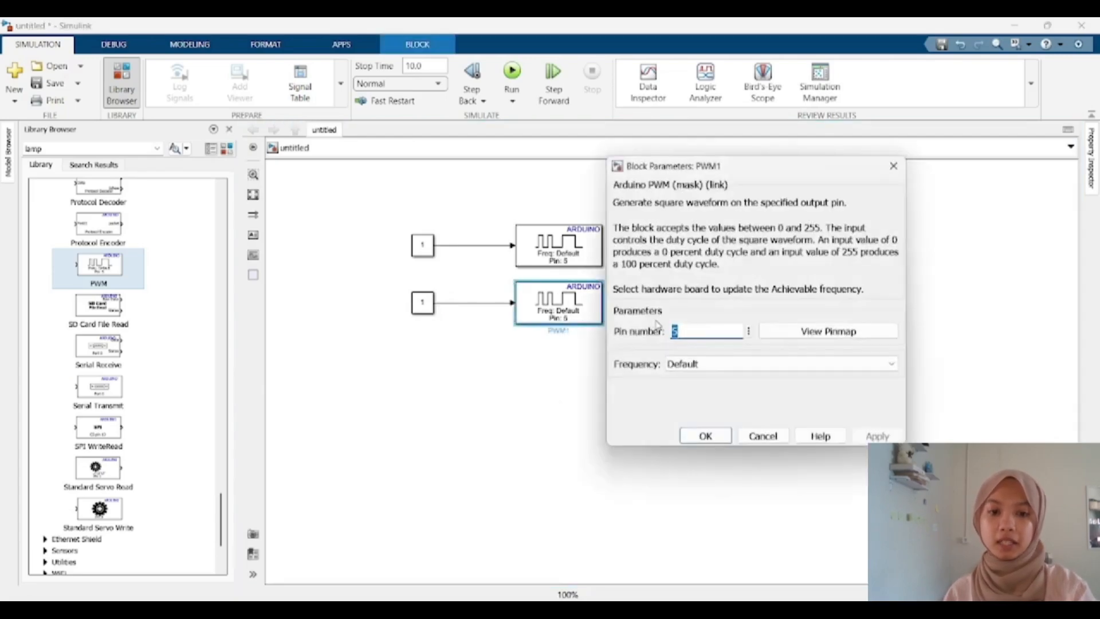
key(Return)
Step: Set the upper Constant block's value to 0
double_click(422, 245)
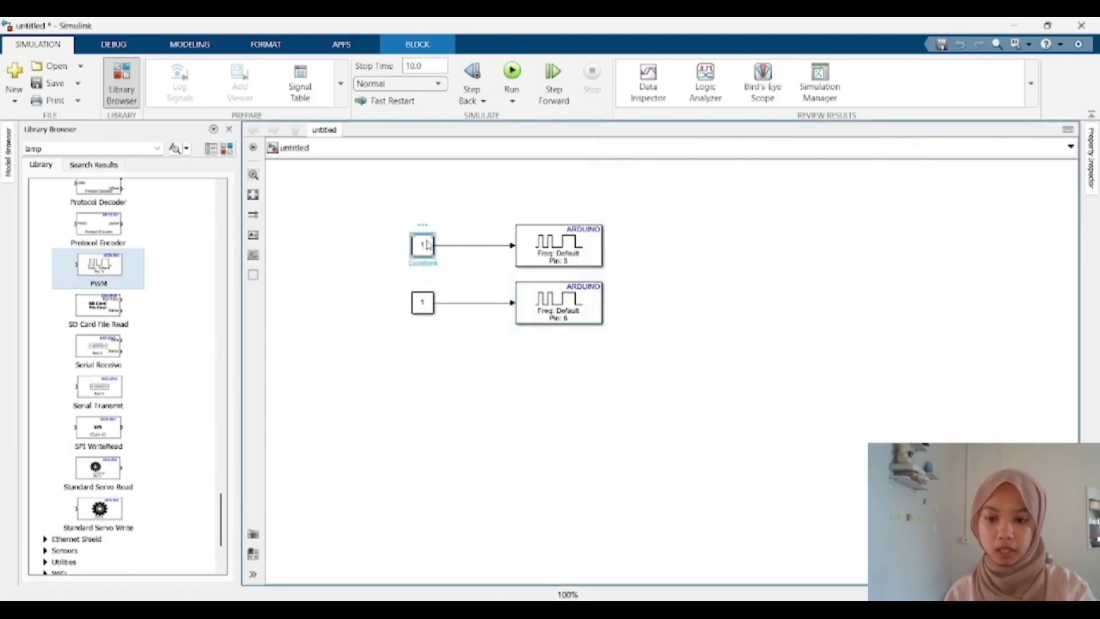
text(0)
key(Return)
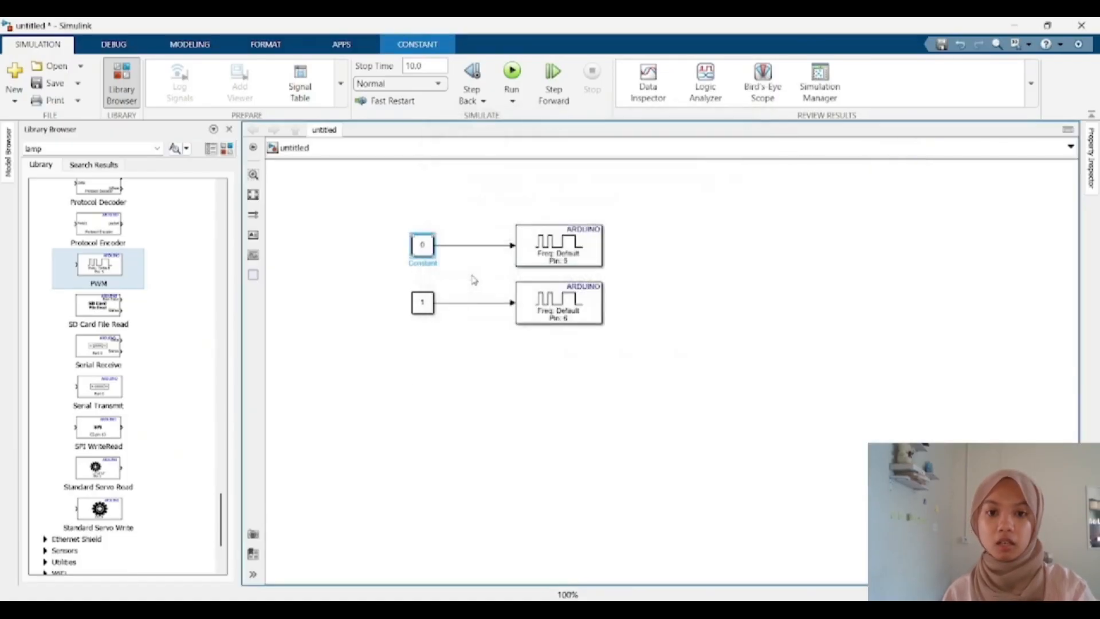
Step: Set the lower Constant block's value to 255
double_click(422, 303)
text(255)
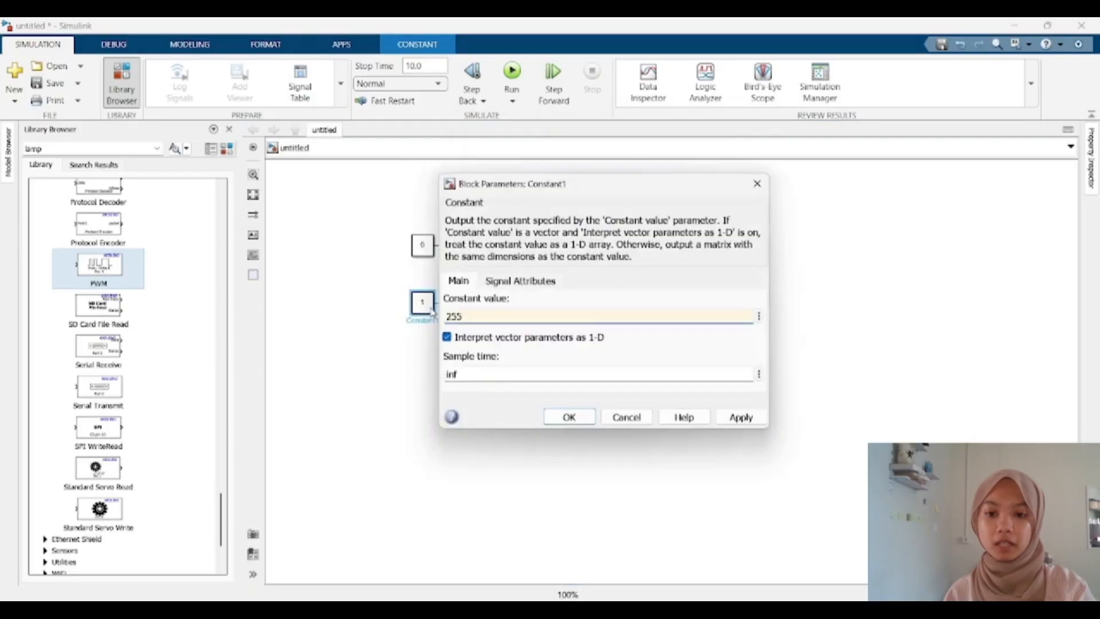
key(Return)
click(649, 344)
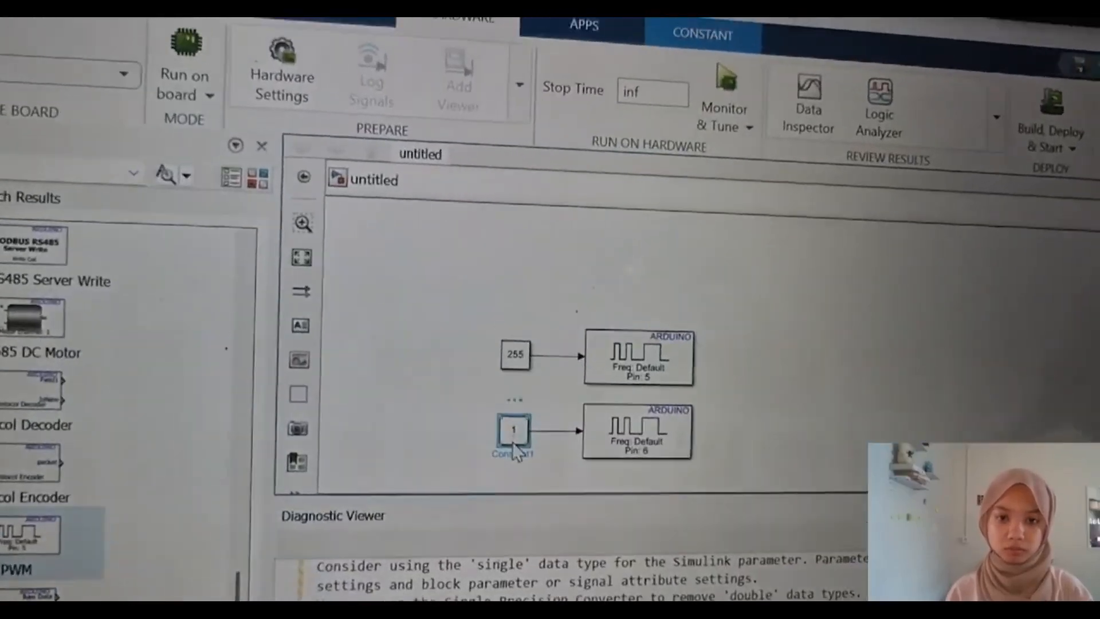
Step: Set the lower Constant block's value to 255 in the hardware-running model
double_click(507, 427)
text(255)
key(Return)
Step: Set the upper Constant block's value to 1
double_click(512, 348)
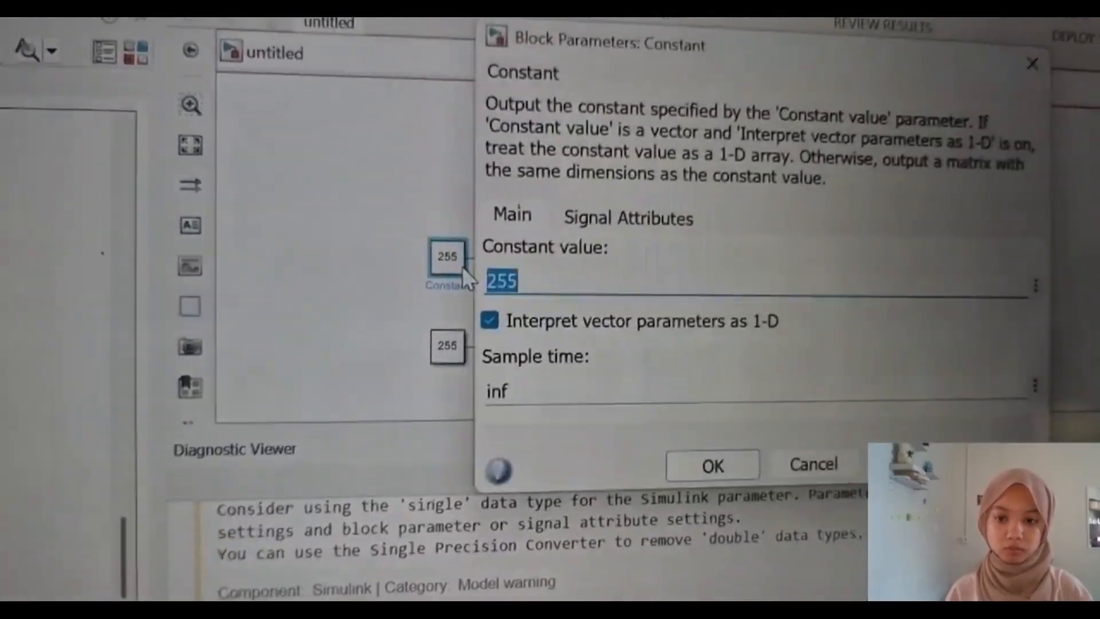
text(1)
key(Return)
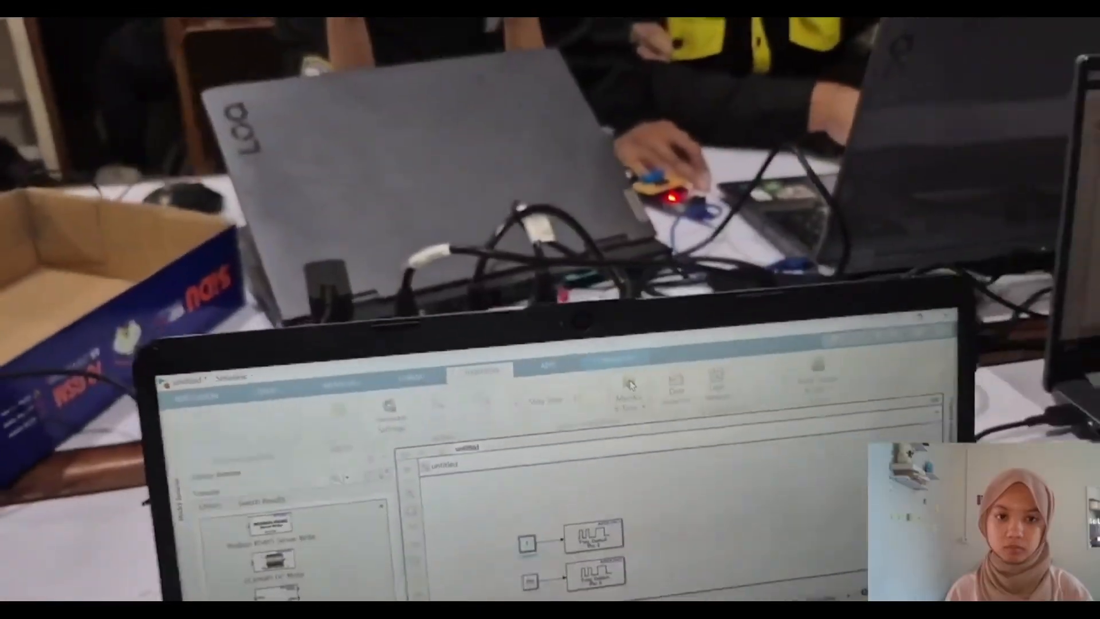
click(630, 385)
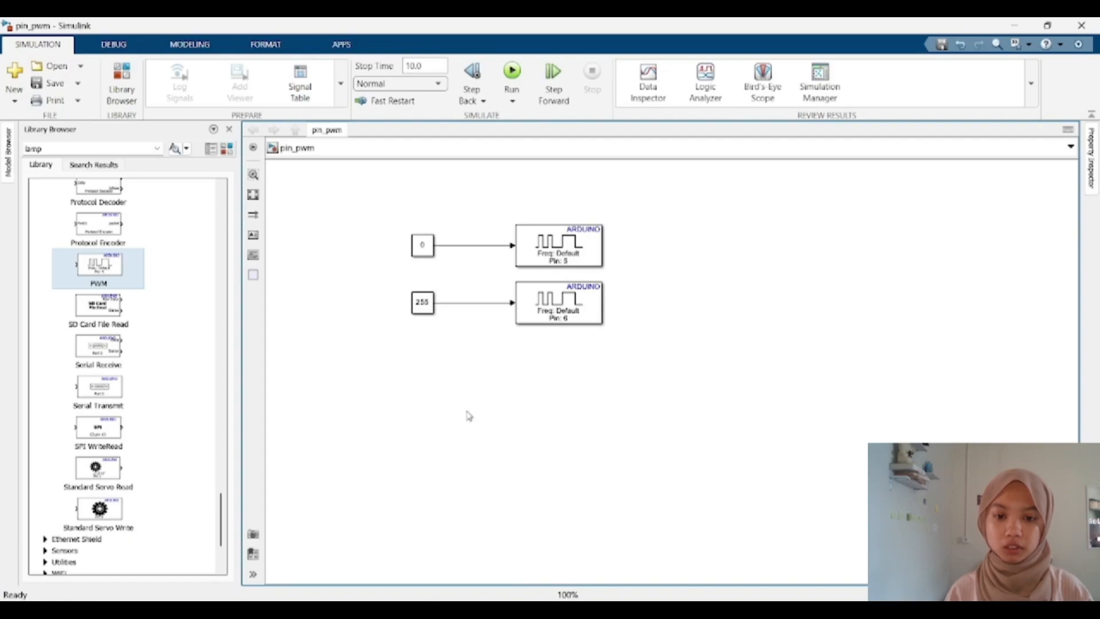
Step: Add a Goto block placed lower right and a matching From block with tag A at the left
double_click(362, 410)
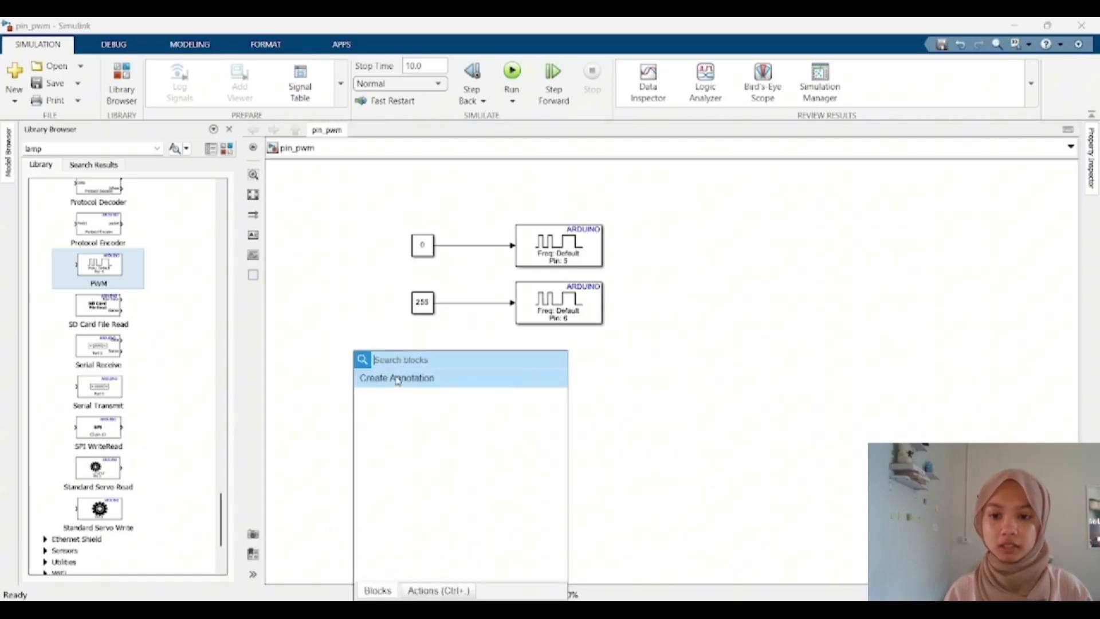
text(goto)
key(Return)
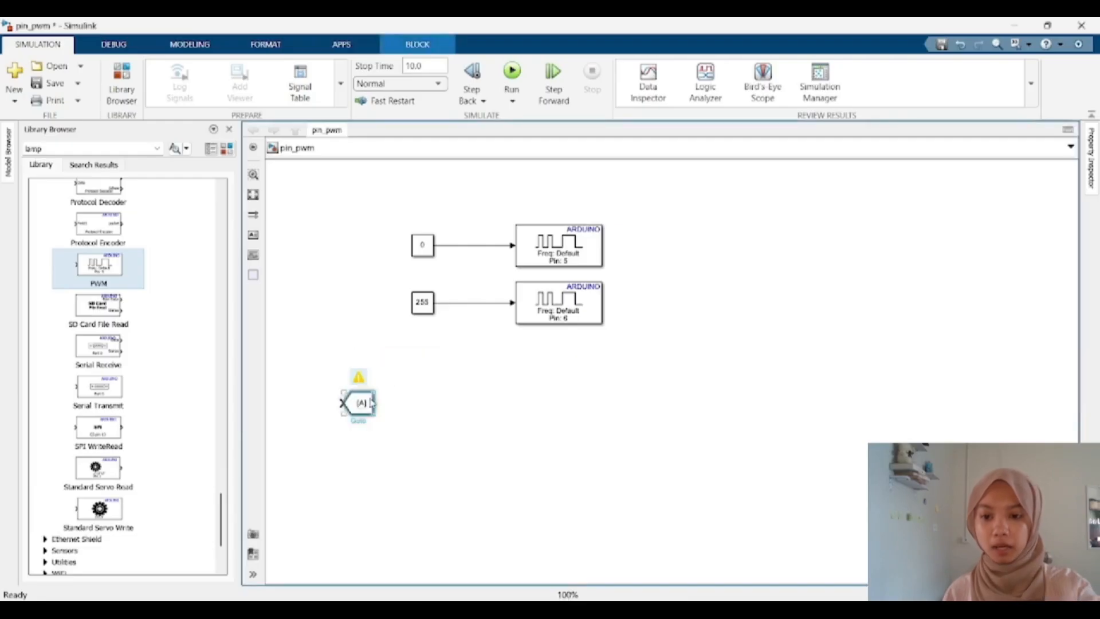
drag(381, 407, 735, 453)
click(310, 367)
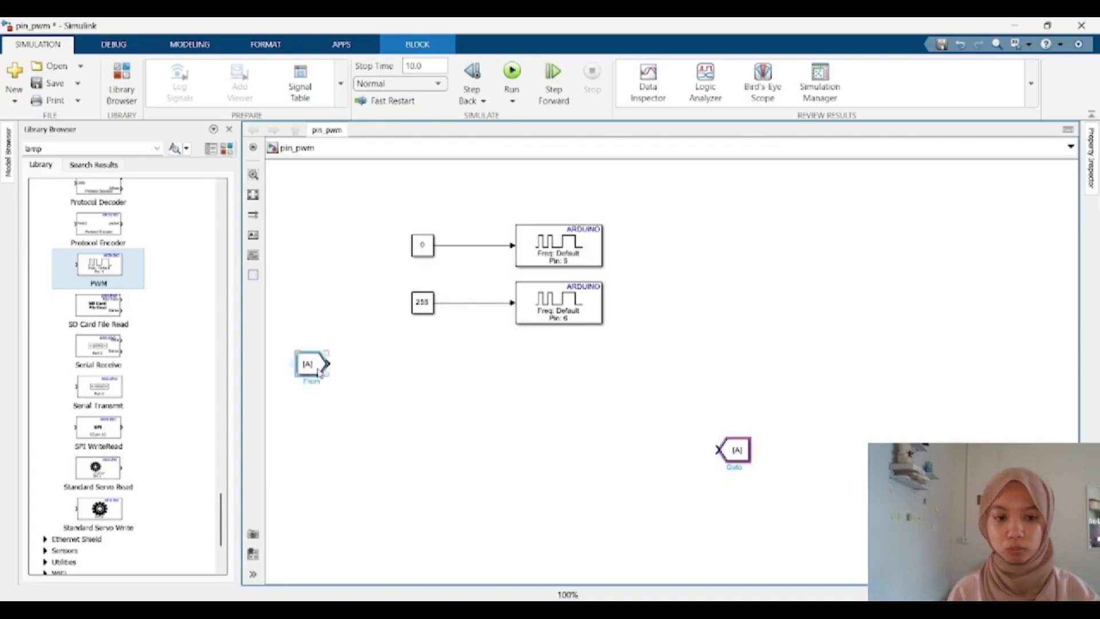
Step: Add a Data Type Conversion block to the right of the From block
double_click(459, 415)
text(data)
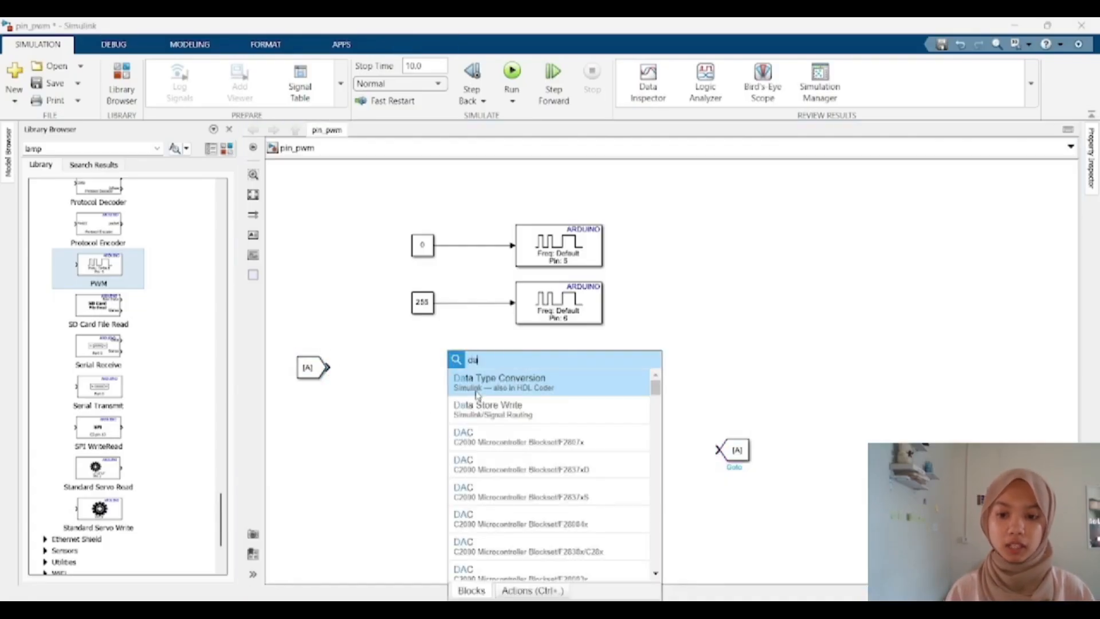
click(638, 378)
drag(469, 404, 420, 358)
click(467, 367)
Step: Add a Switch block and duplicate it below the first one
double_click(505, 379)
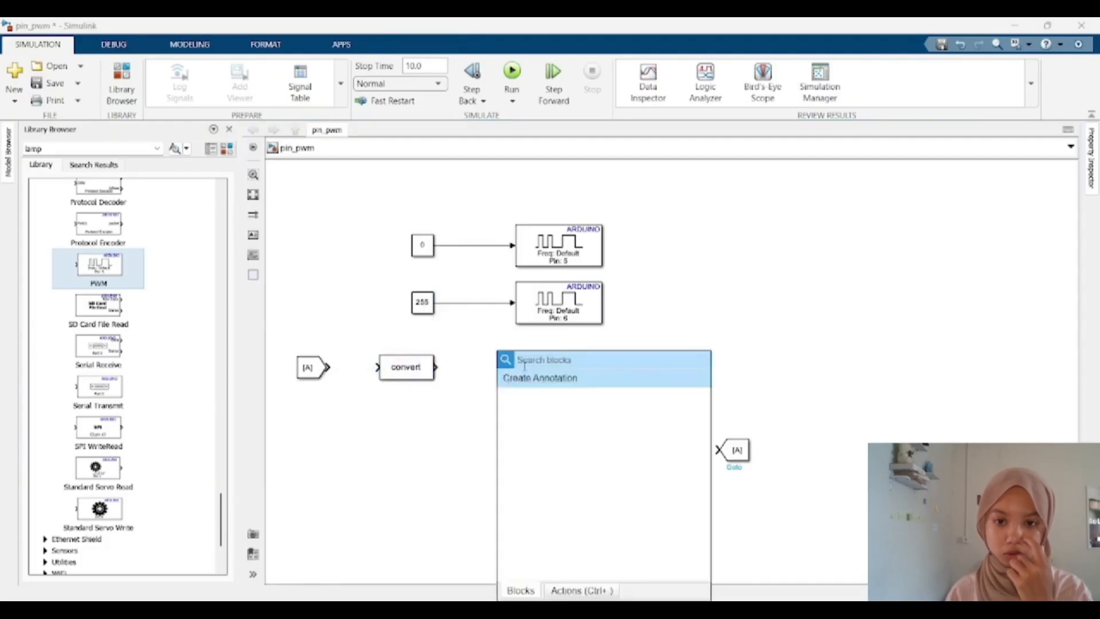
text(switch)
click(519, 378)
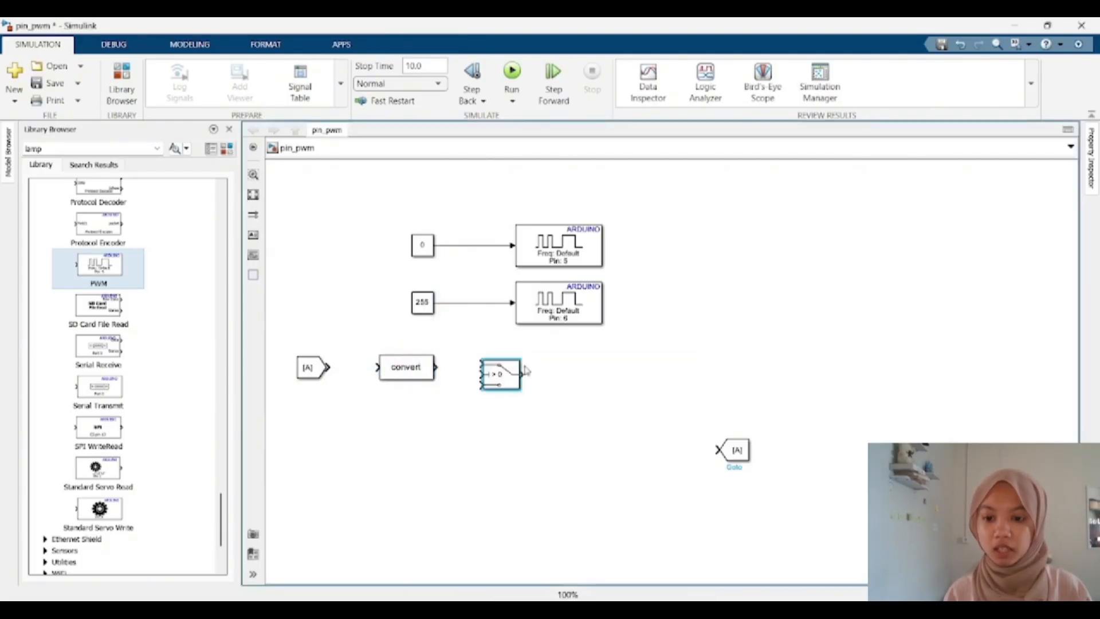
drag(519, 379, 599, 464)
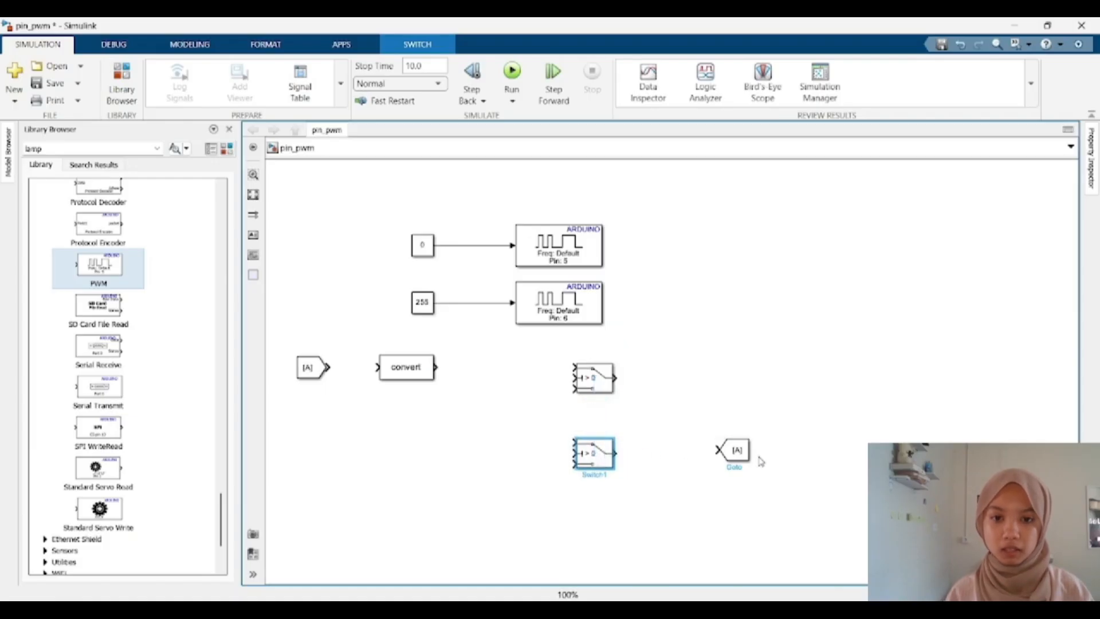
Step: Move the Goto block further to the right
drag(760, 462, 854, 425)
drag(735, 451, 903, 429)
Step: Copy the pin 5 PWM block and place the copy beside the upper Switch
click(586, 249)
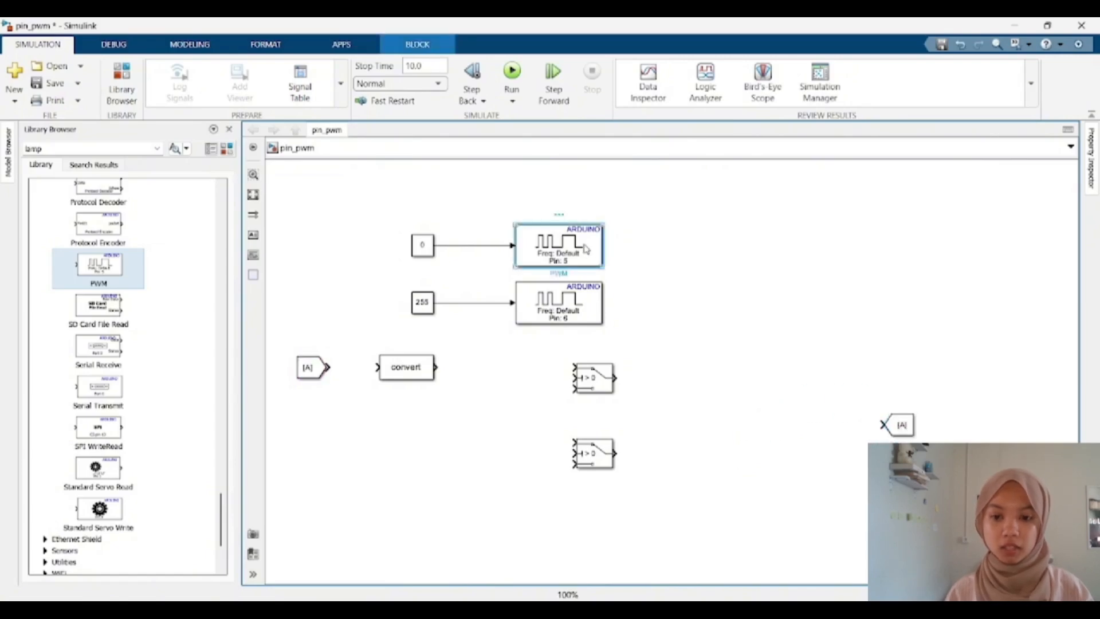
drag(586, 248, 732, 375)
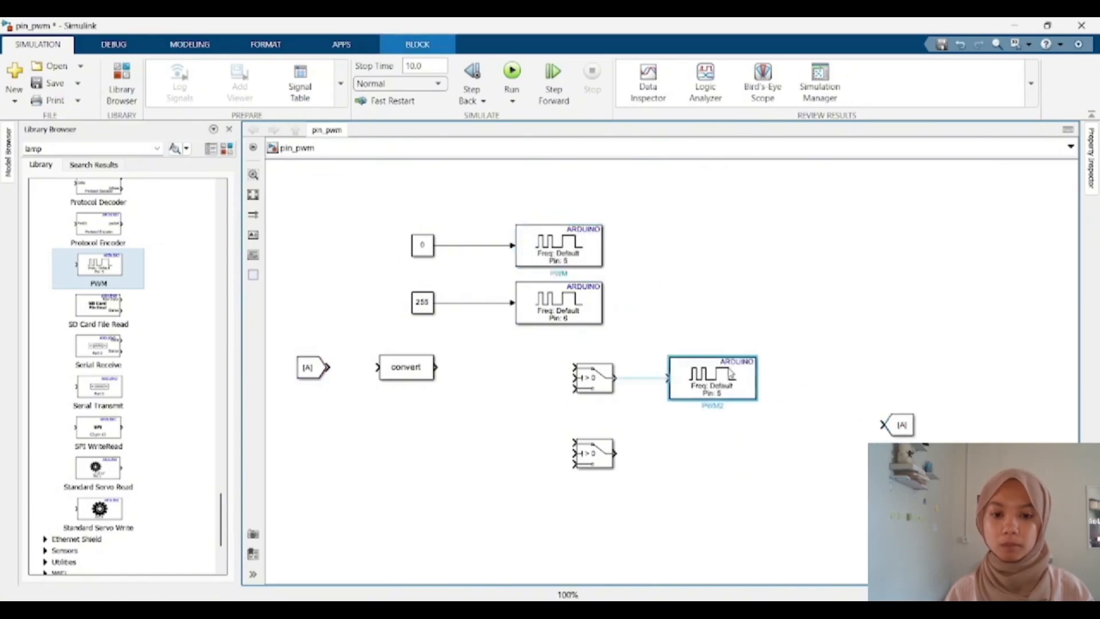
Step: Copy the pin 6 PWM block and place the copy beside the lower Switch
click(573, 294)
drag(573, 294, 732, 454)
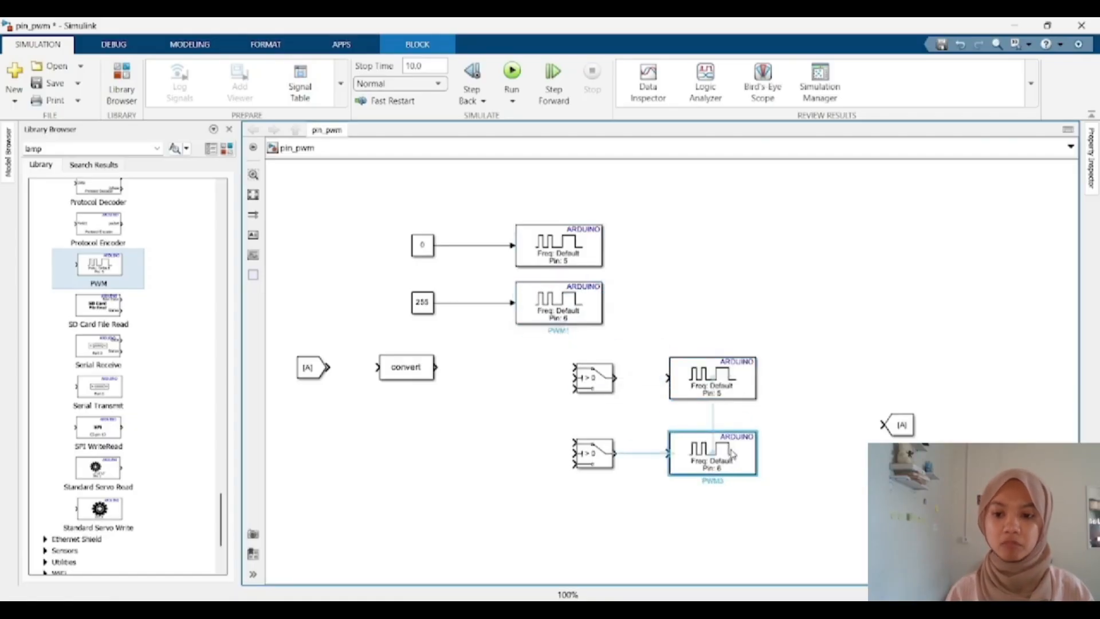
Step: Copy the 0 Constant block and connect the copy to the Goto block's input
click(859, 350)
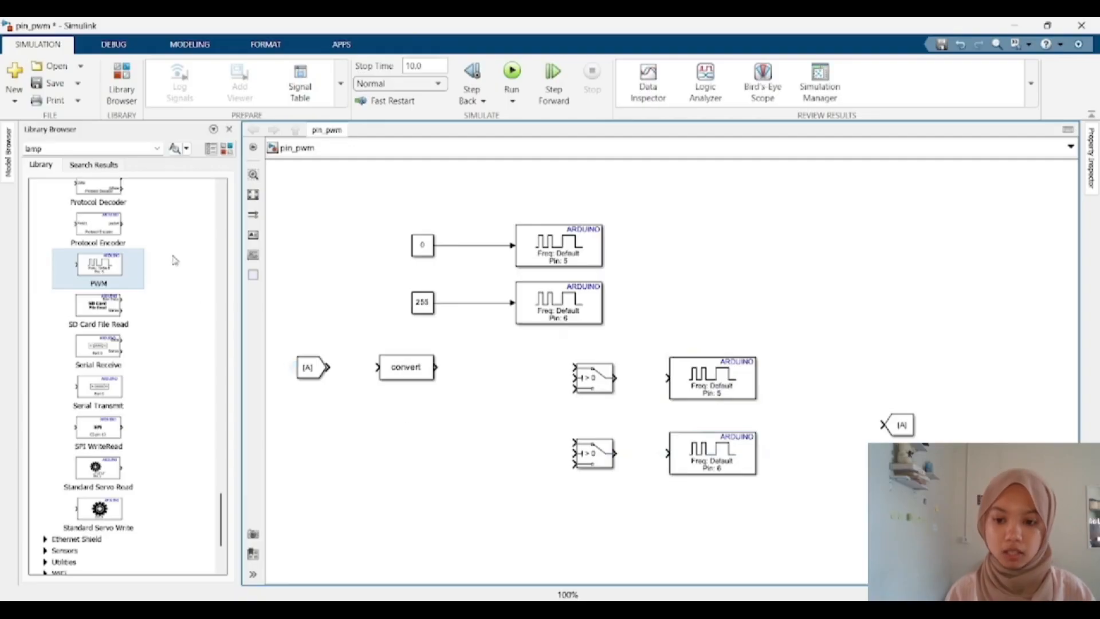
click(417, 257)
drag(417, 257, 817, 427)
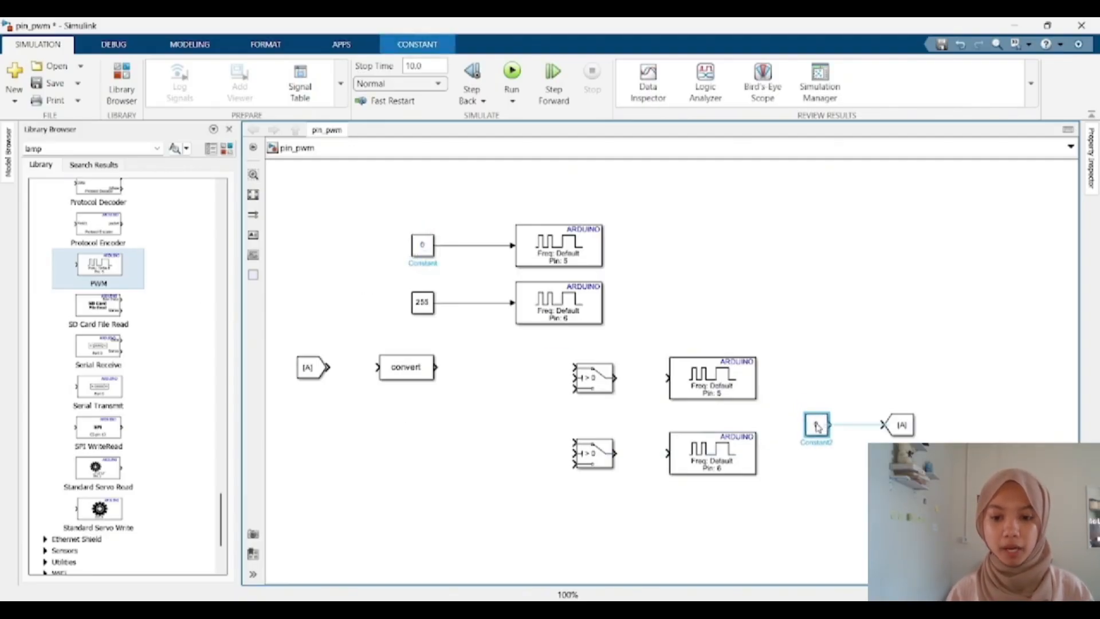
Step: Paste another 0 Constant block and place it left of the upper Switch
key(ctrl+v)
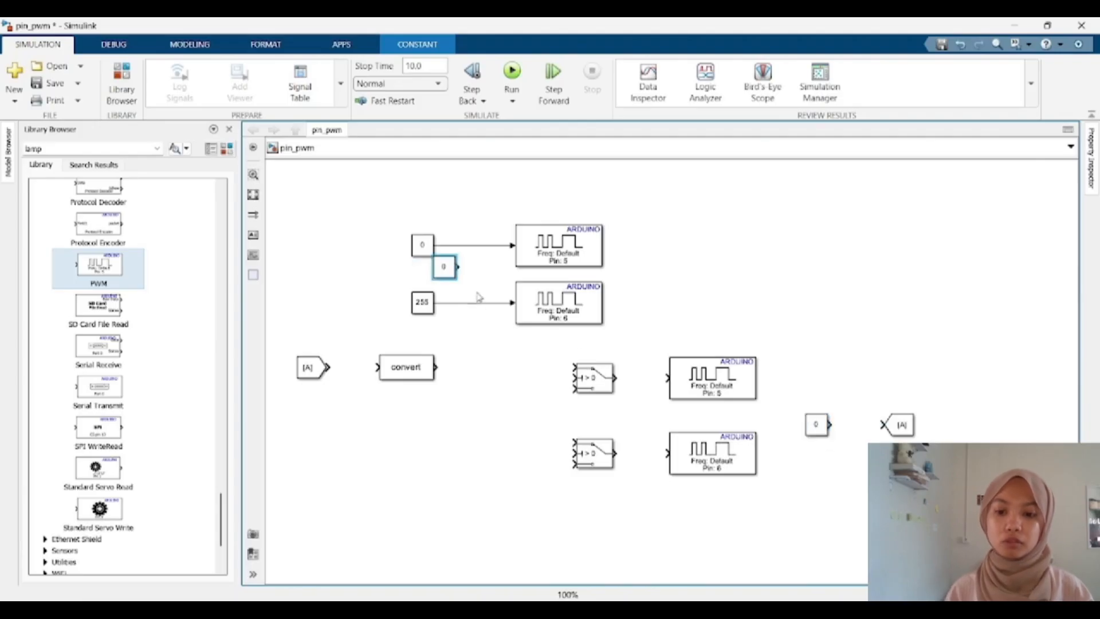
drag(452, 278, 462, 399)
click(522, 423)
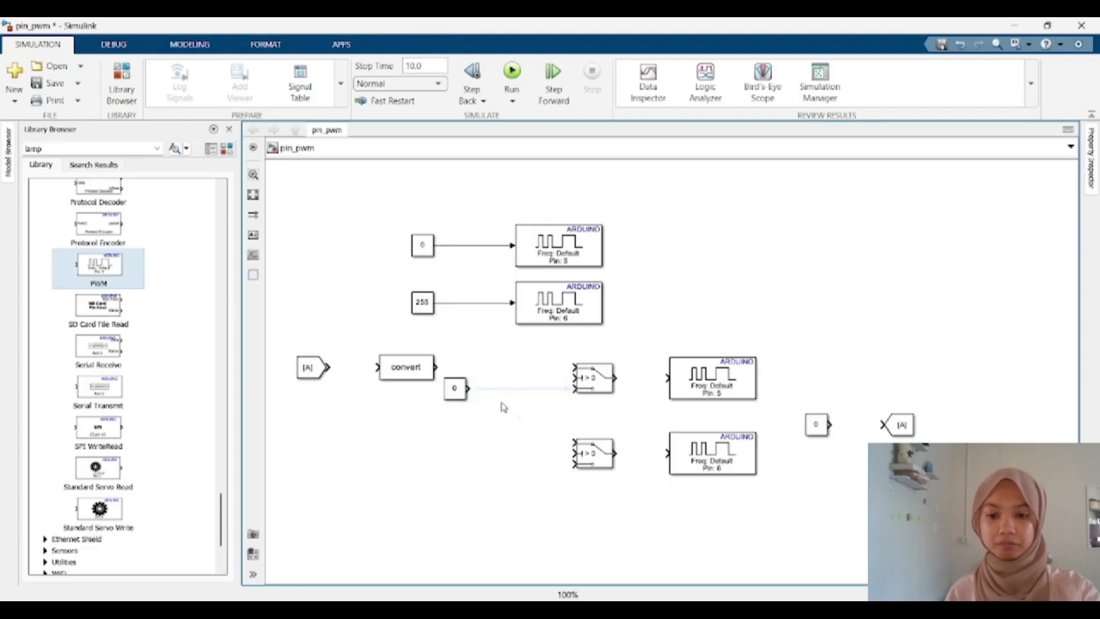
Step: Insert a Gain block and place it left of the lower Switch
double_click(495, 454)
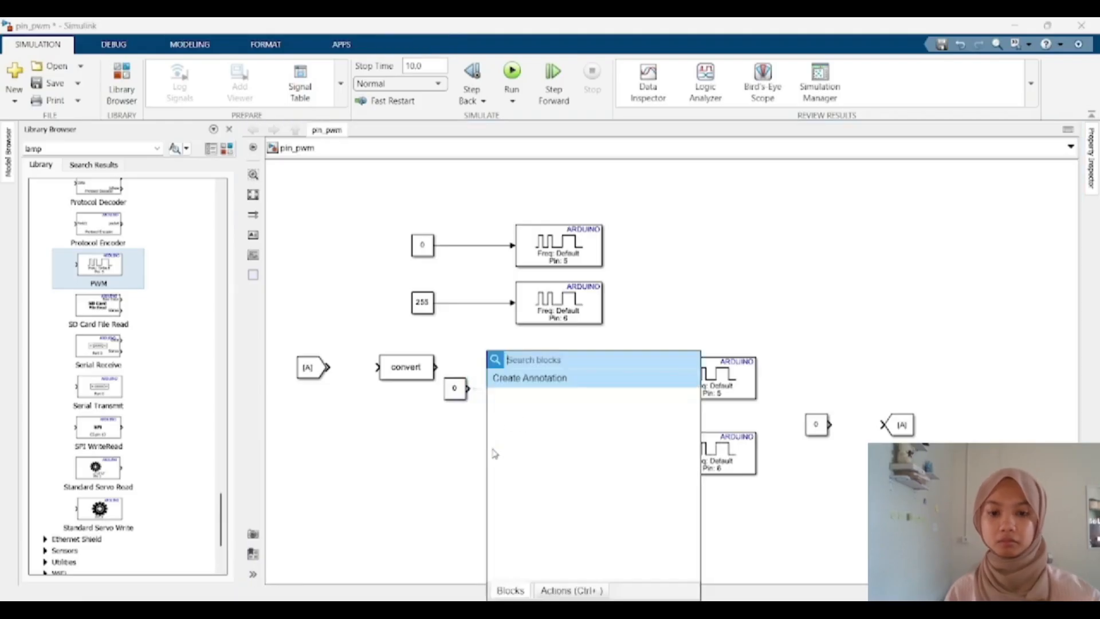
text(gain)
click(542, 376)
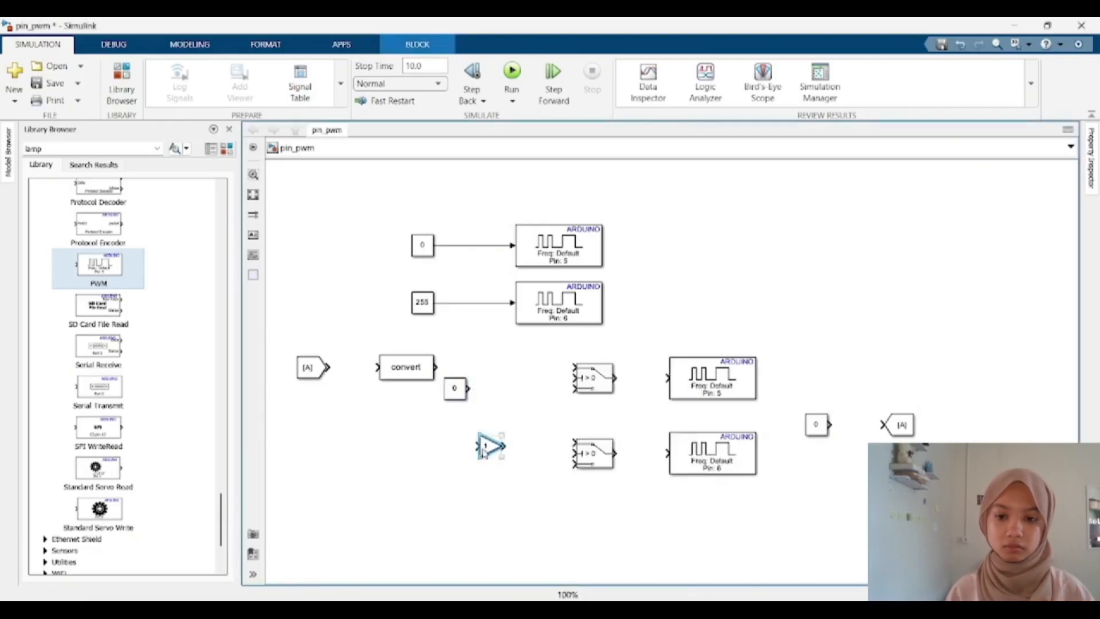
drag(483, 453, 512, 471)
Step: Wire the conversion output, the 0 Constant and the Gain into both Switches' inputs
click(440, 446)
drag(328, 367, 549, 372)
drag(463, 372, 431, 373)
click(451, 368)
click(442, 373)
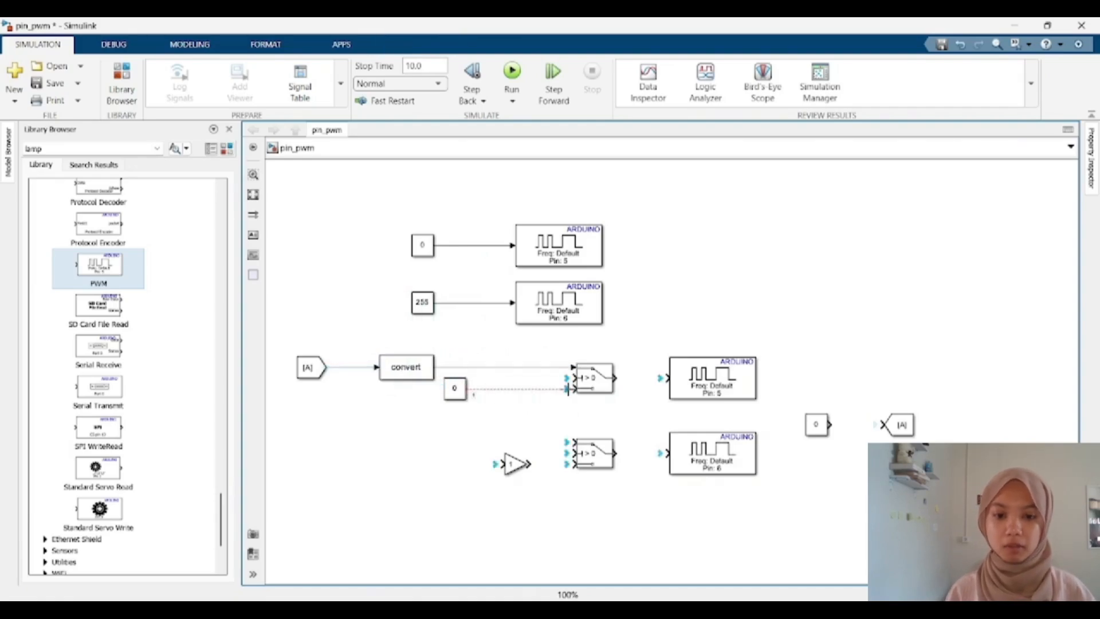
drag(568, 390, 574, 389)
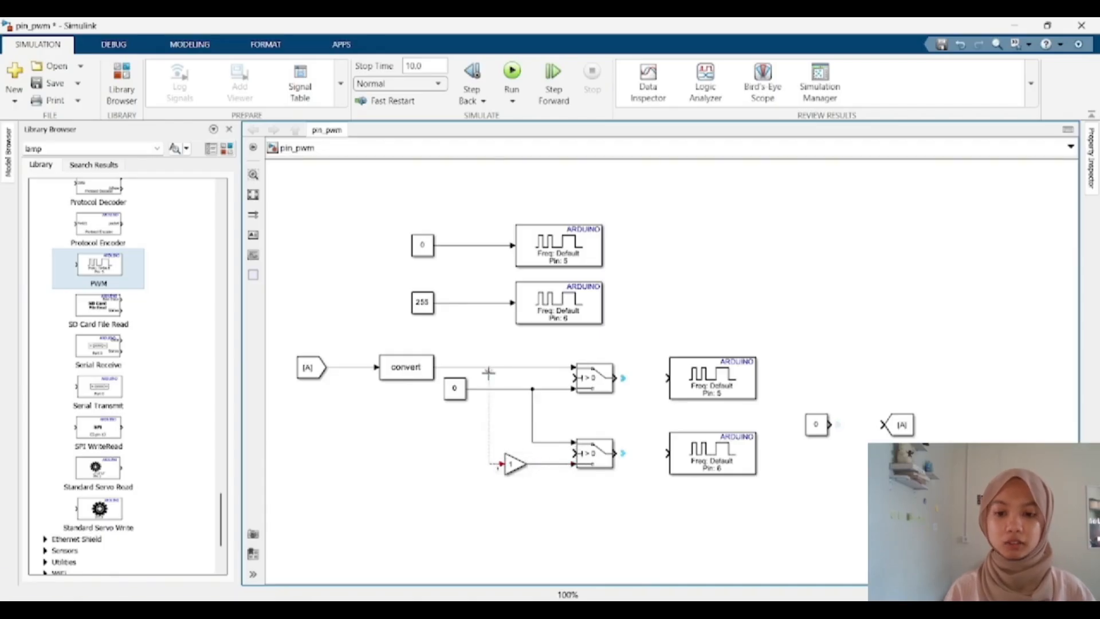
drag(488, 373, 478, 366)
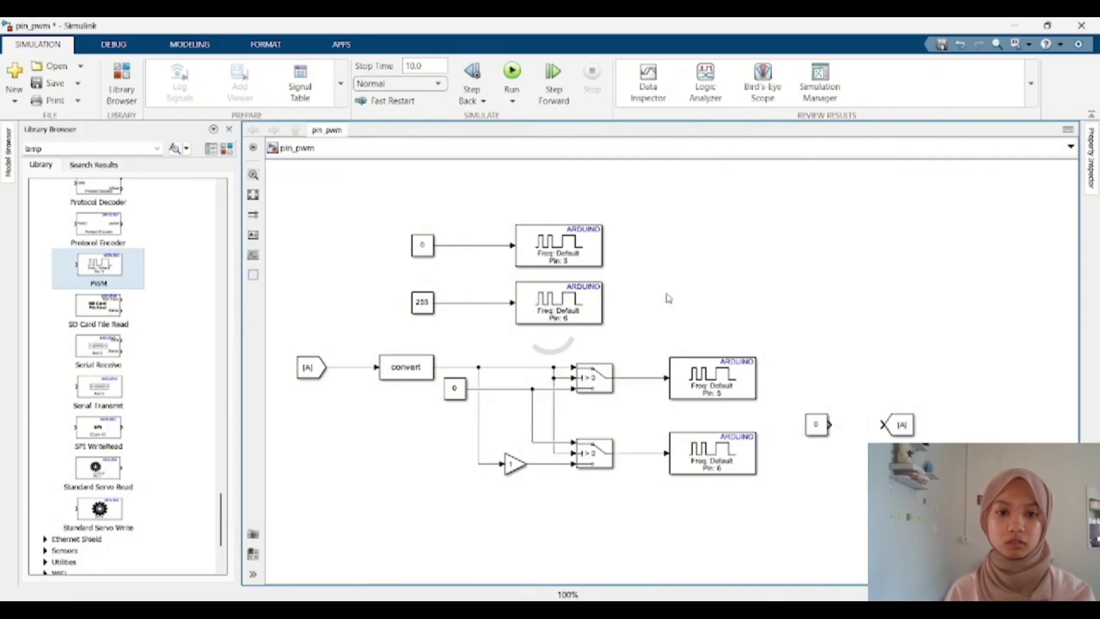
Step: Set the From block's Goto tag to PWM
double_click(307, 367)
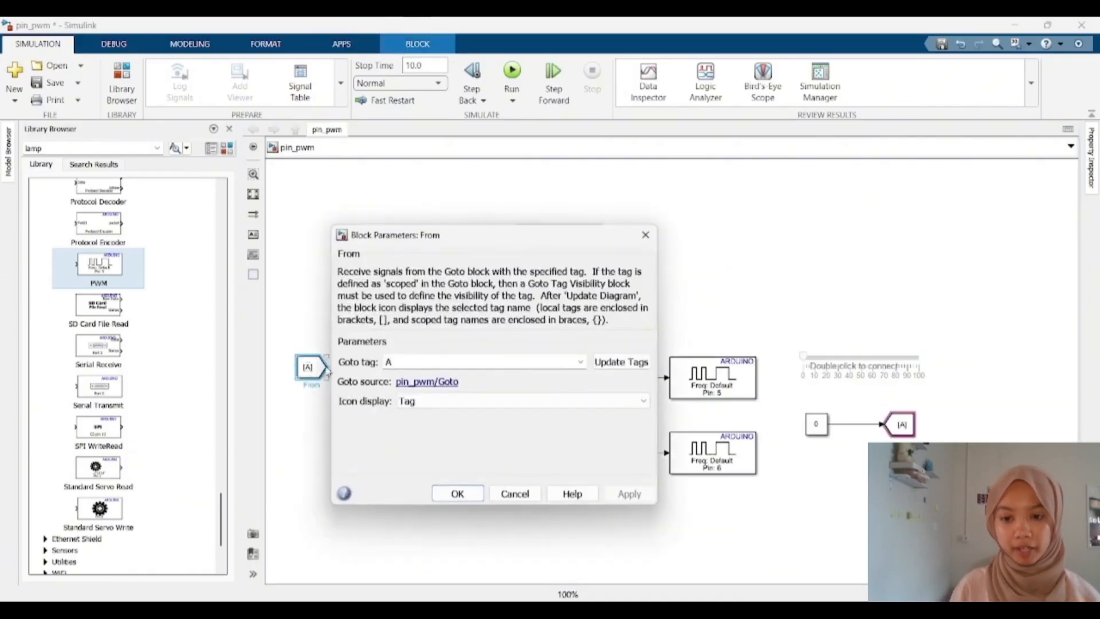
text(PW)
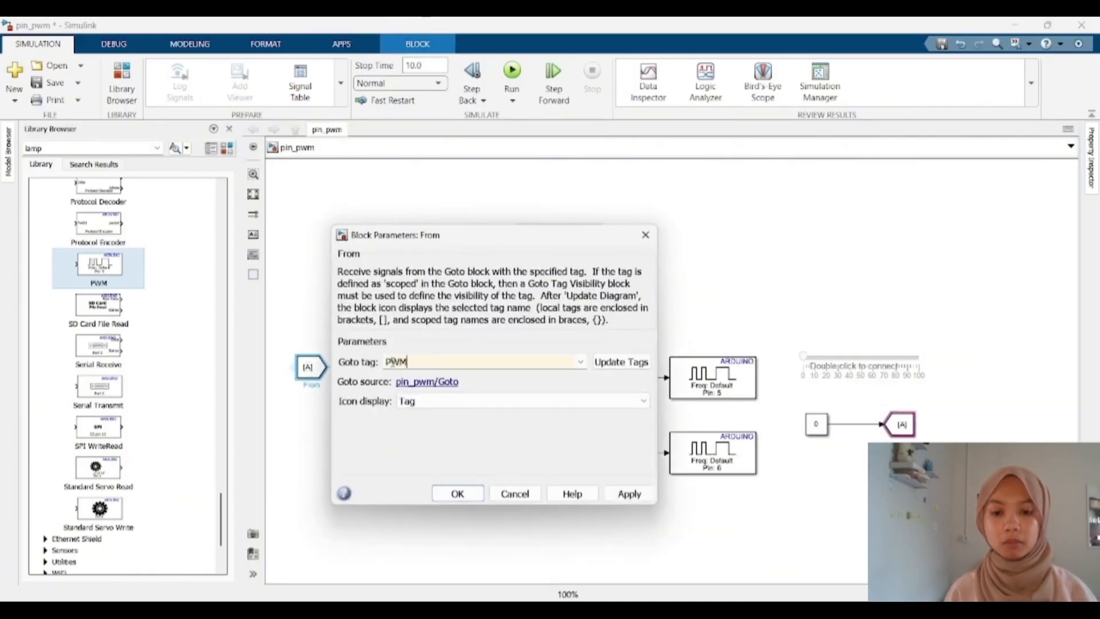
text(M)
key(Return)
Step: Set the Data Type Conversion block's output data type to int16
double_click(406, 367)
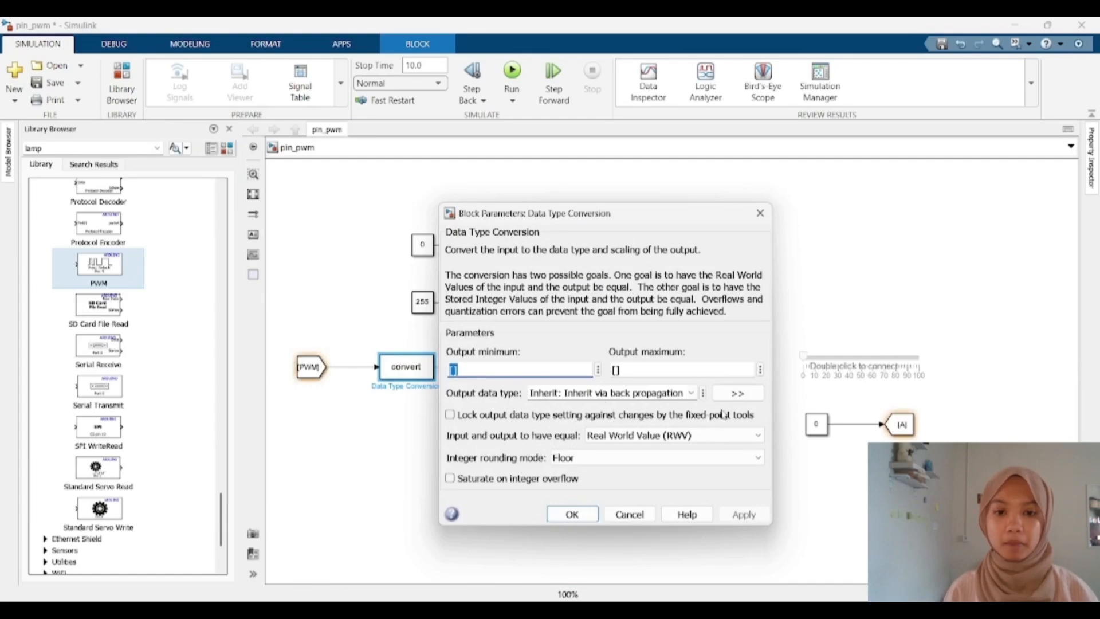
click(692, 394)
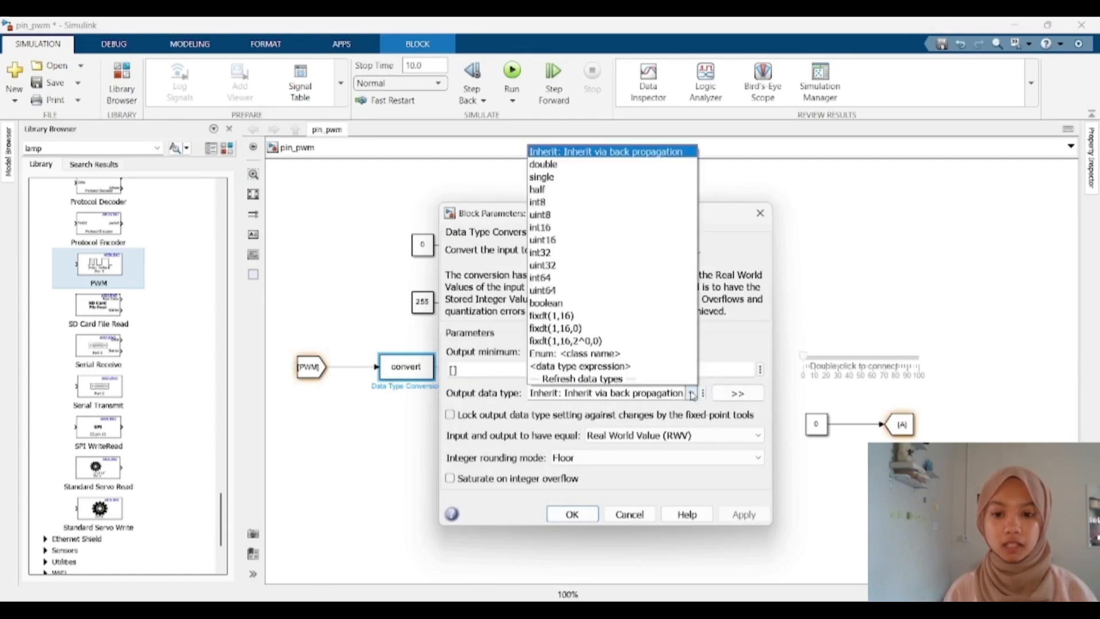
click(580, 228)
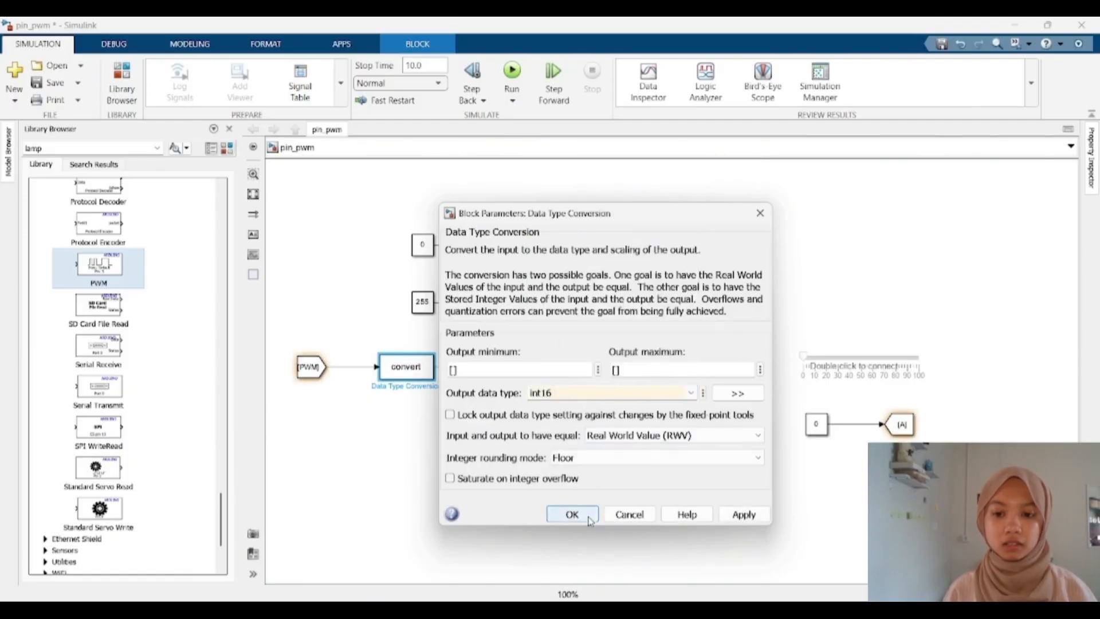
click(571, 515)
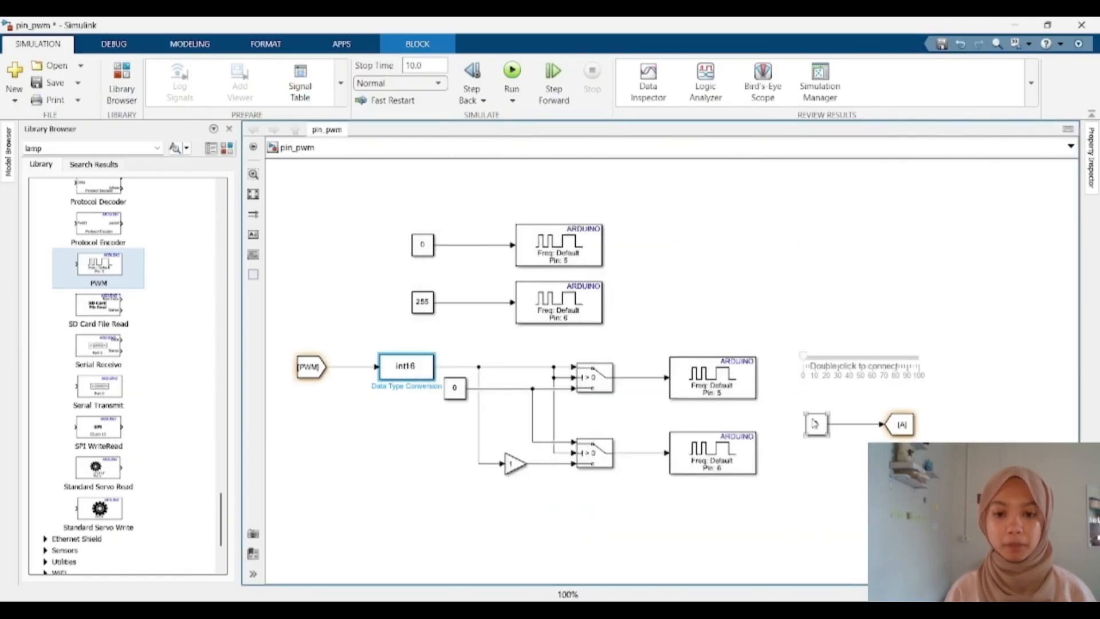
Step: Set the Goto block's tag to PWM
double_click(900, 425)
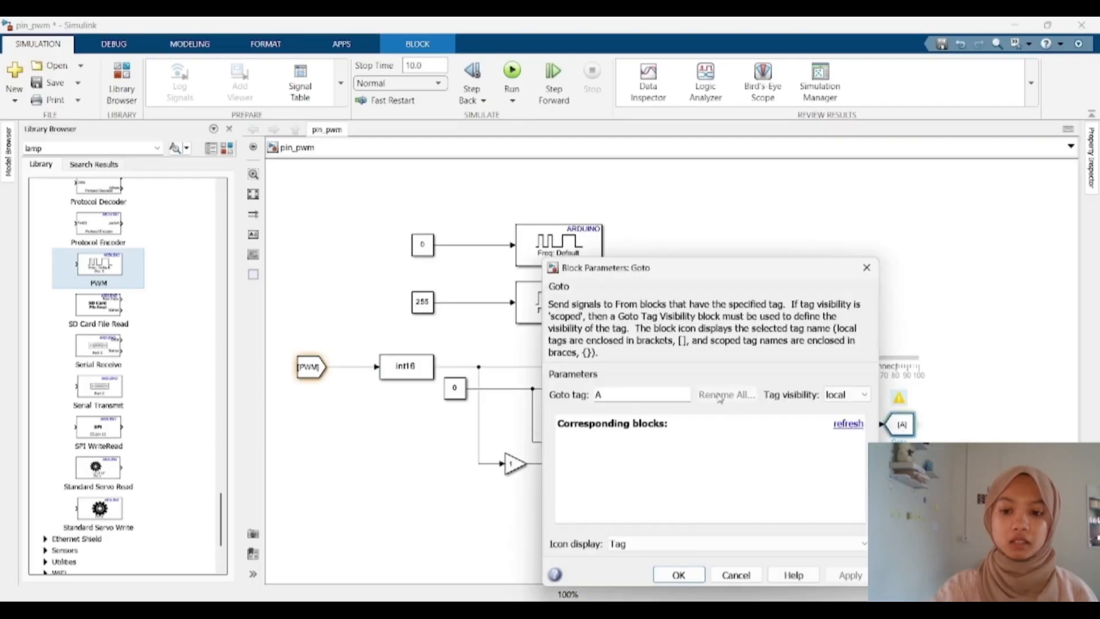
text(PWM)
key(Return)
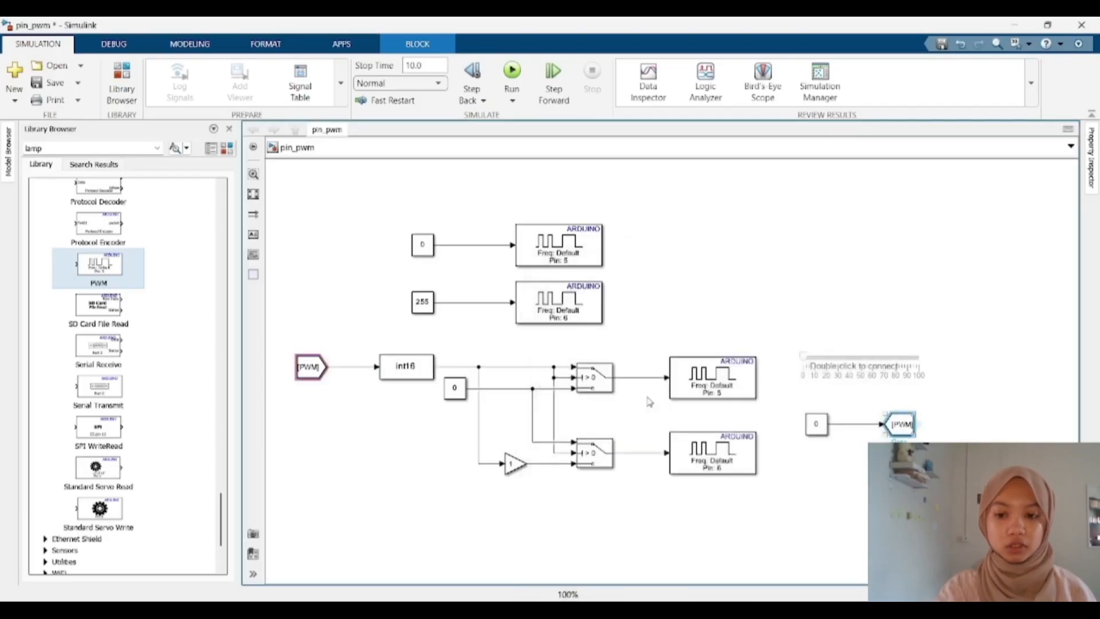
Step: Connect the Slider to the Goto's Constant value and set its range from -255 to 255
click(795, 271)
double_click(850, 361)
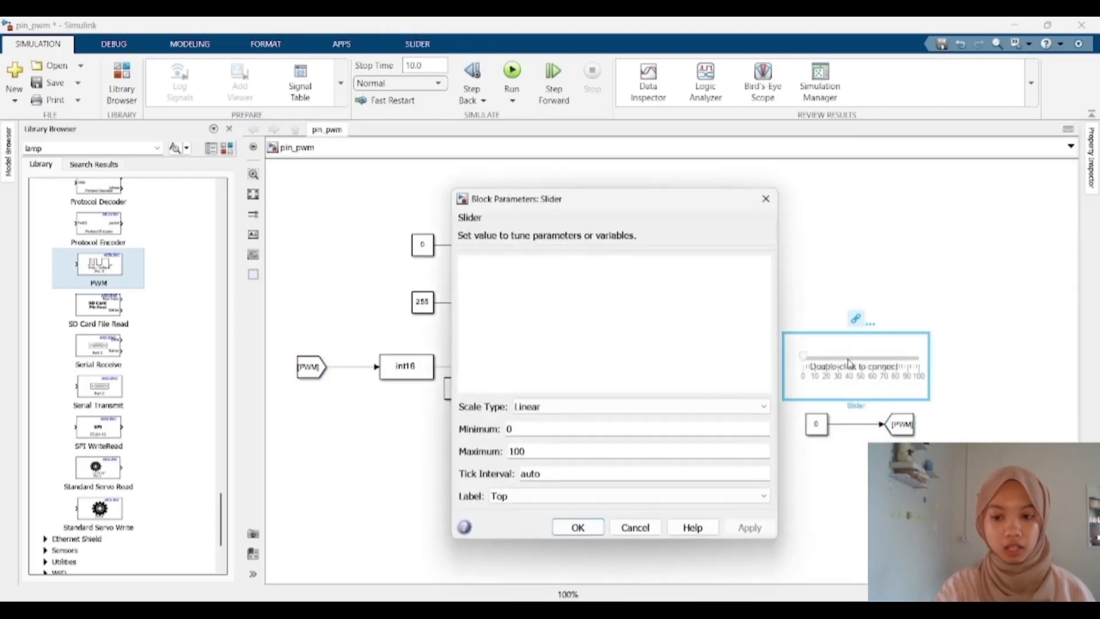
click(817, 424)
click(507, 279)
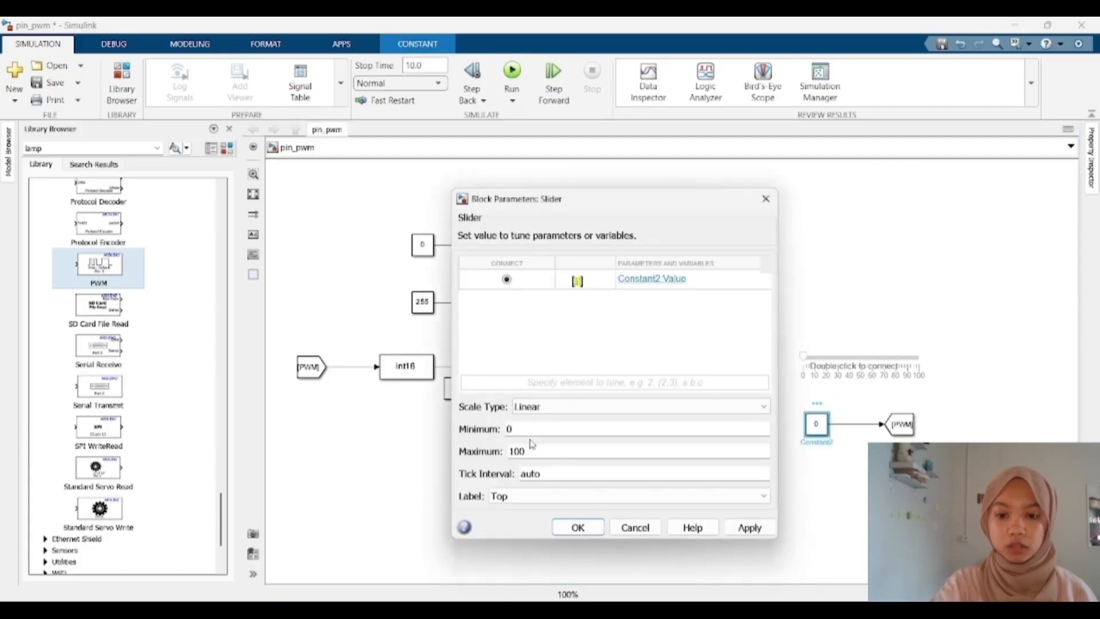
text(-255)
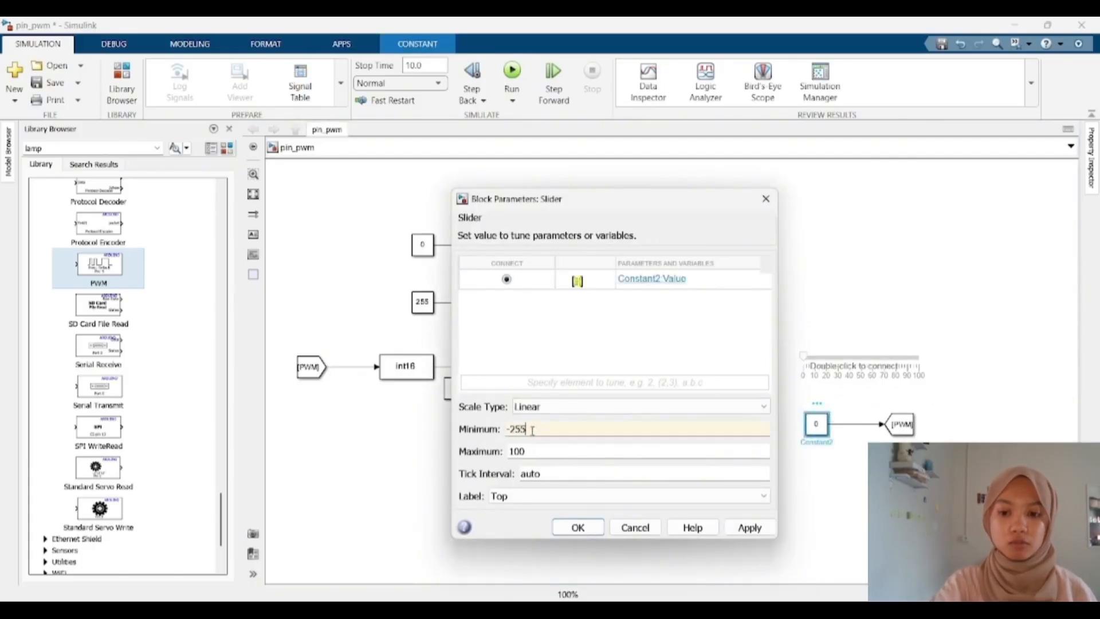
double_click(538, 452)
text(255)
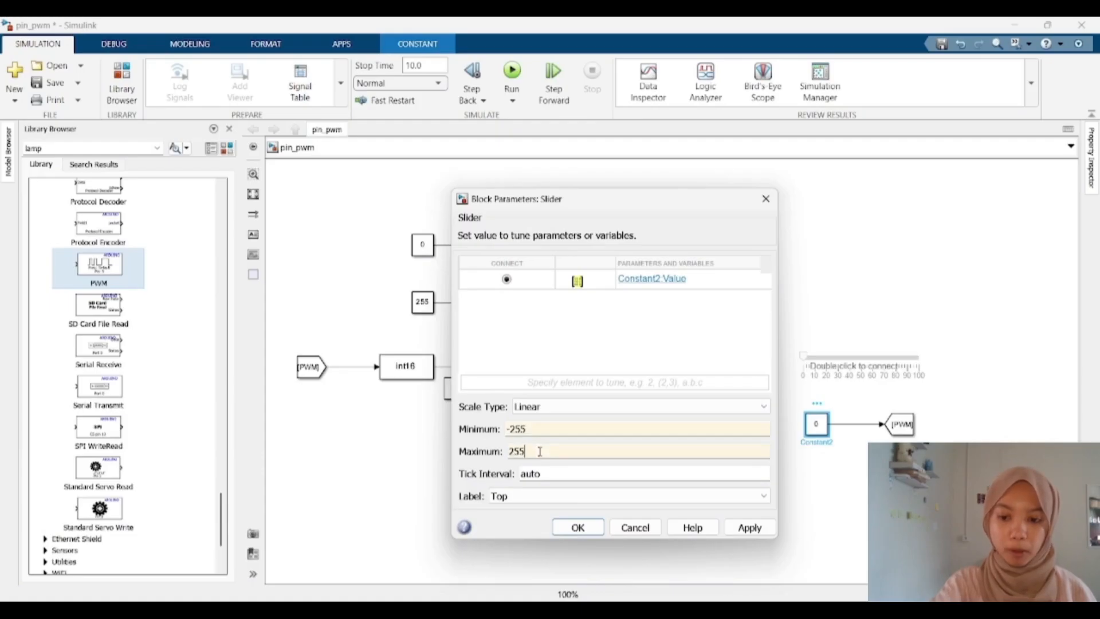
key(Return)
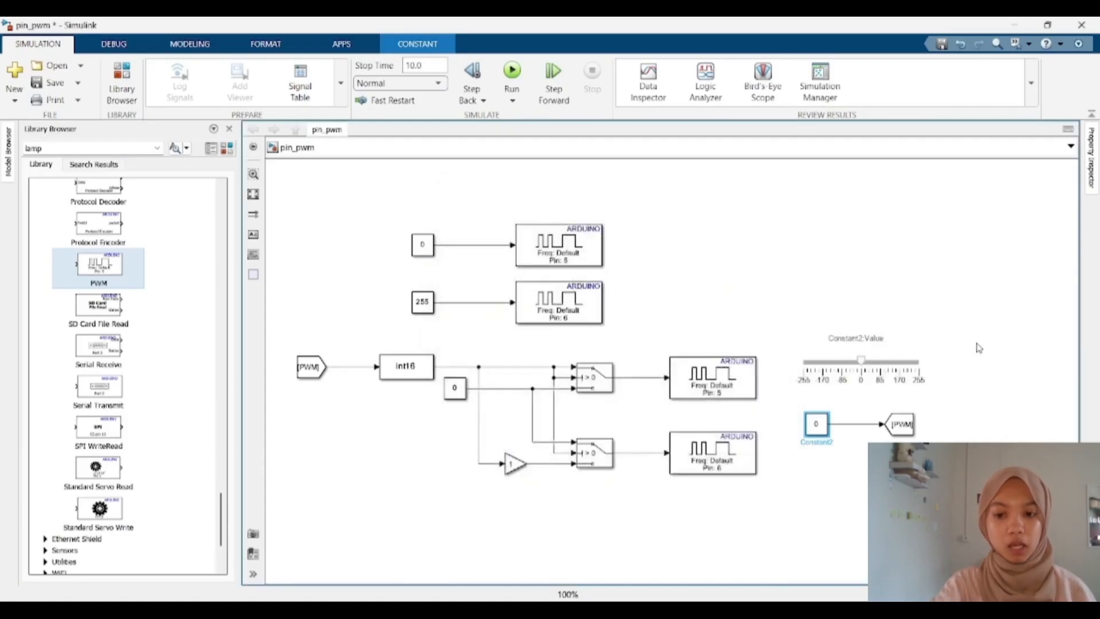
click(978, 348)
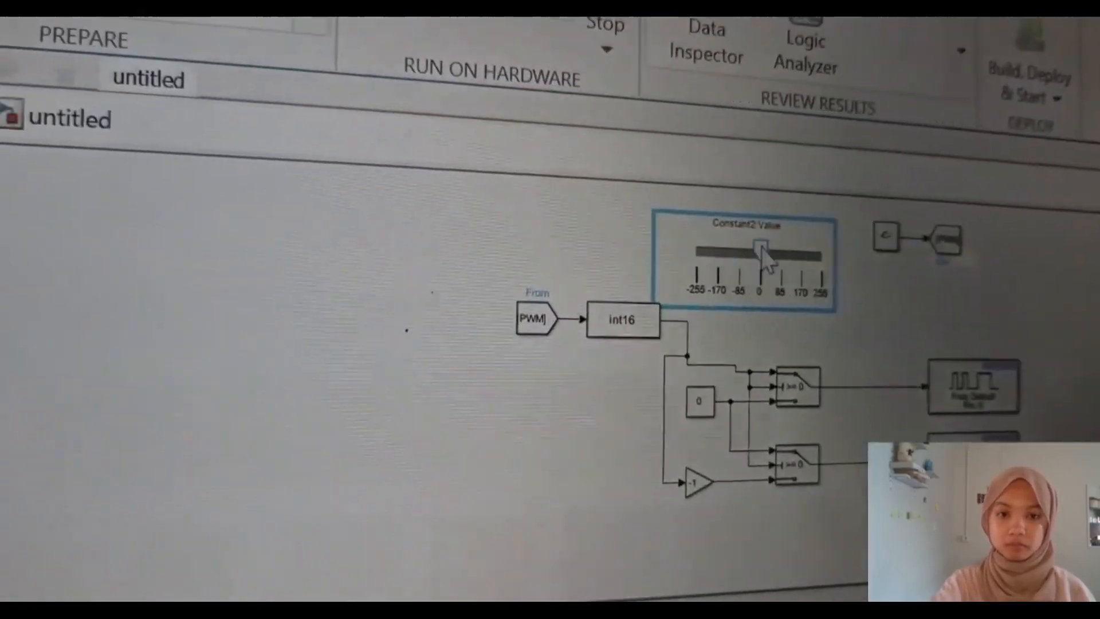
drag(761, 247, 836, 256)
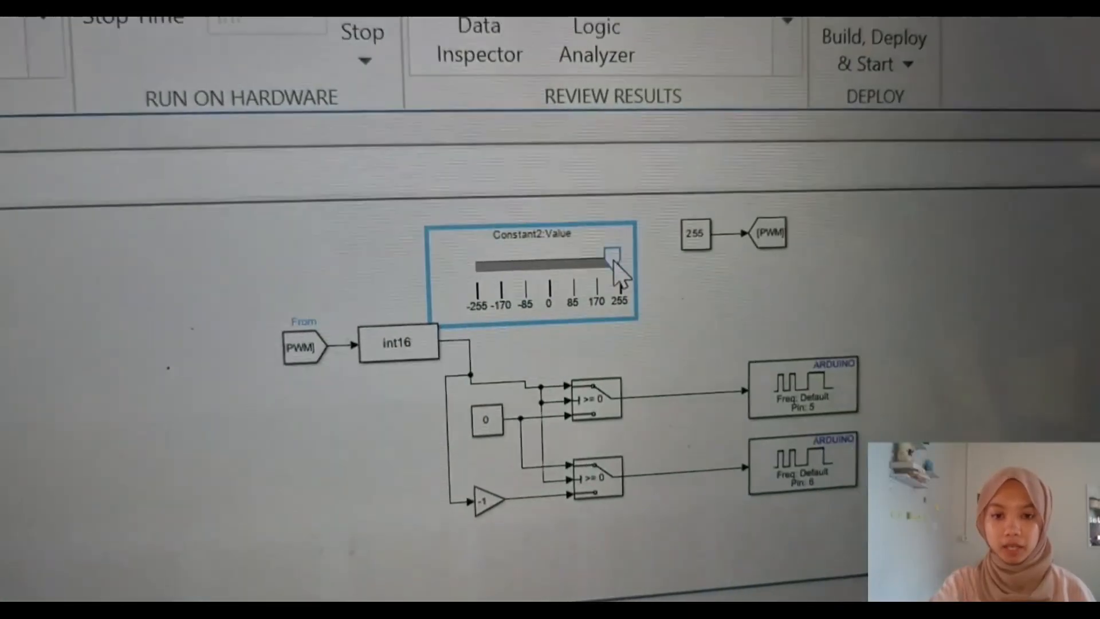
drag(614, 261, 475, 267)
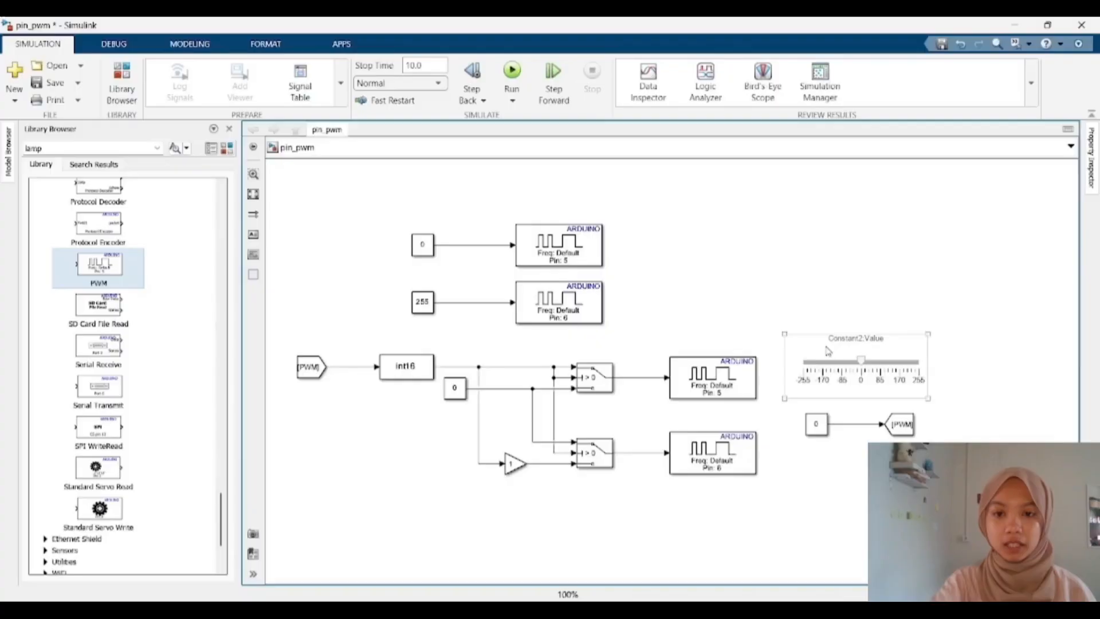
click(1030, 245)
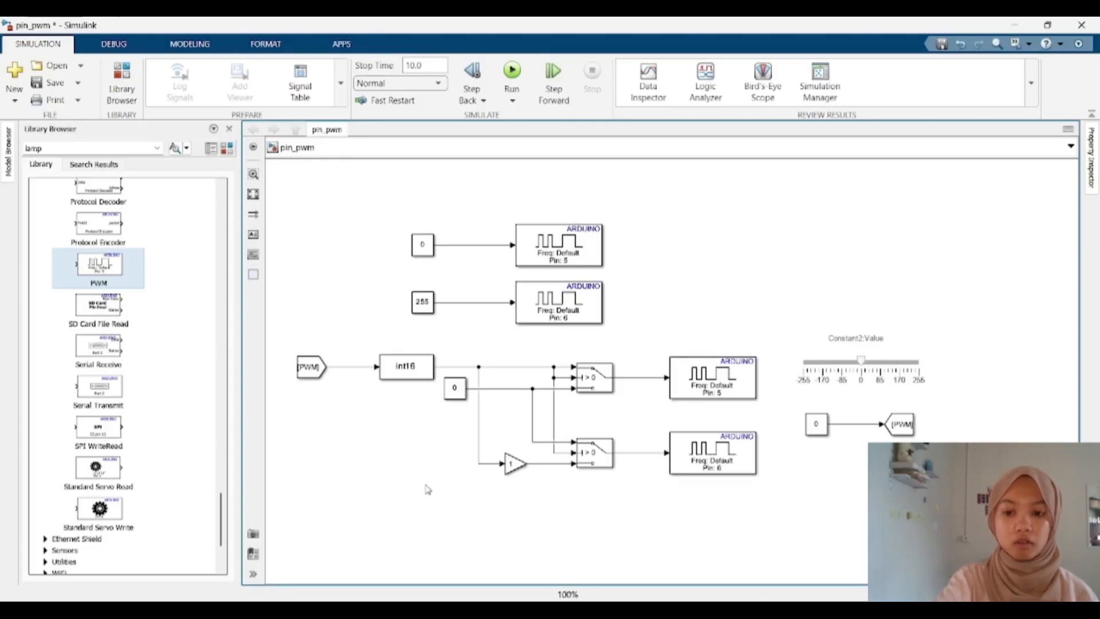
Step: Add an Encoder block and place it in the lower-left of the model
double_click(396, 499)
text(EB)
key(BackSpace)
text(NCODER)
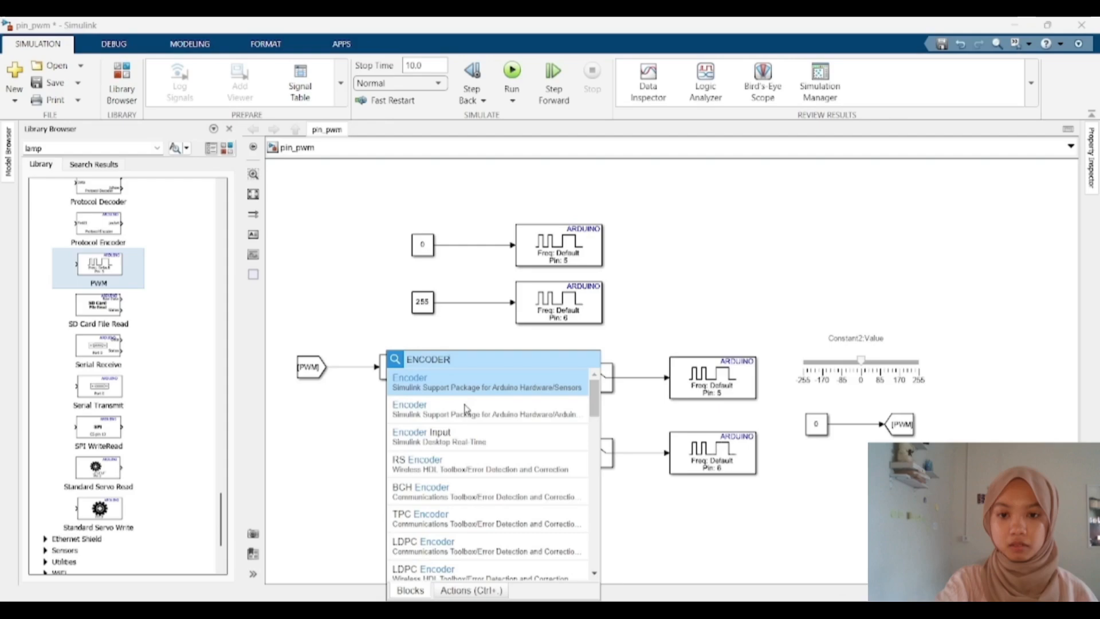
click(465, 409)
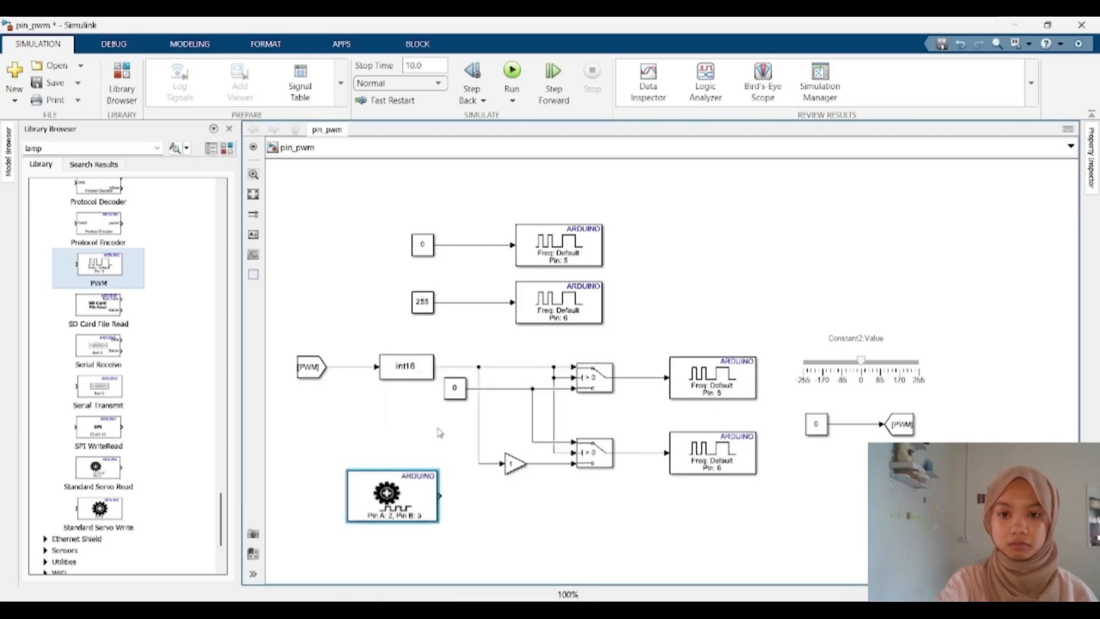
drag(410, 499, 360, 524)
click(418, 505)
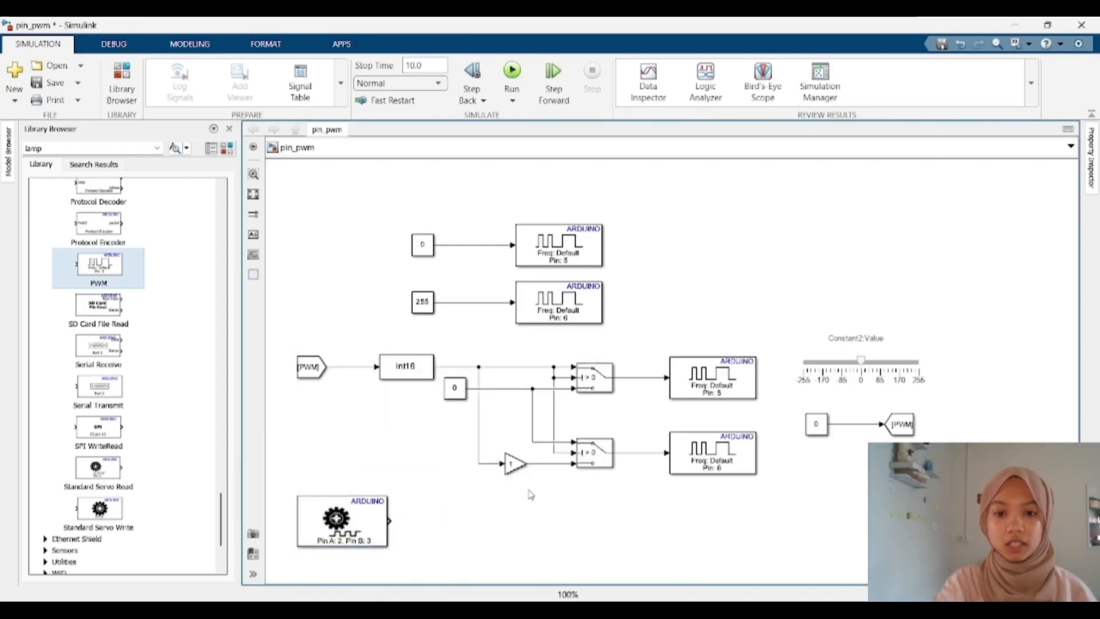
Step: Add two Goto blocks below the Switches, stacked one above the other
double_click(490, 511)
text(goto)
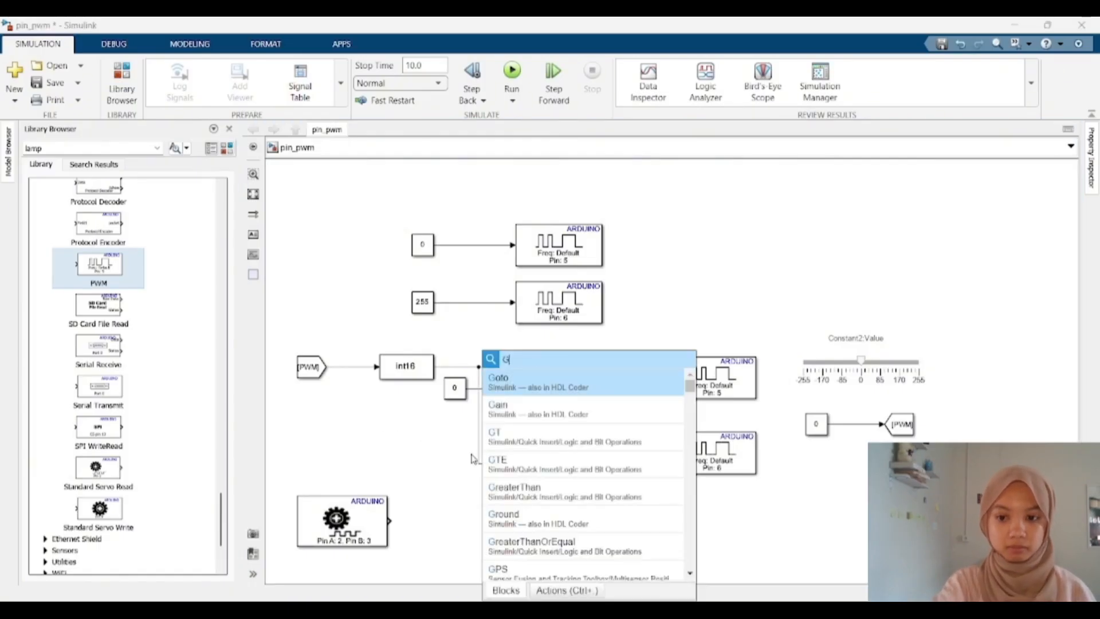
key(Return)
drag(497, 510, 651, 546)
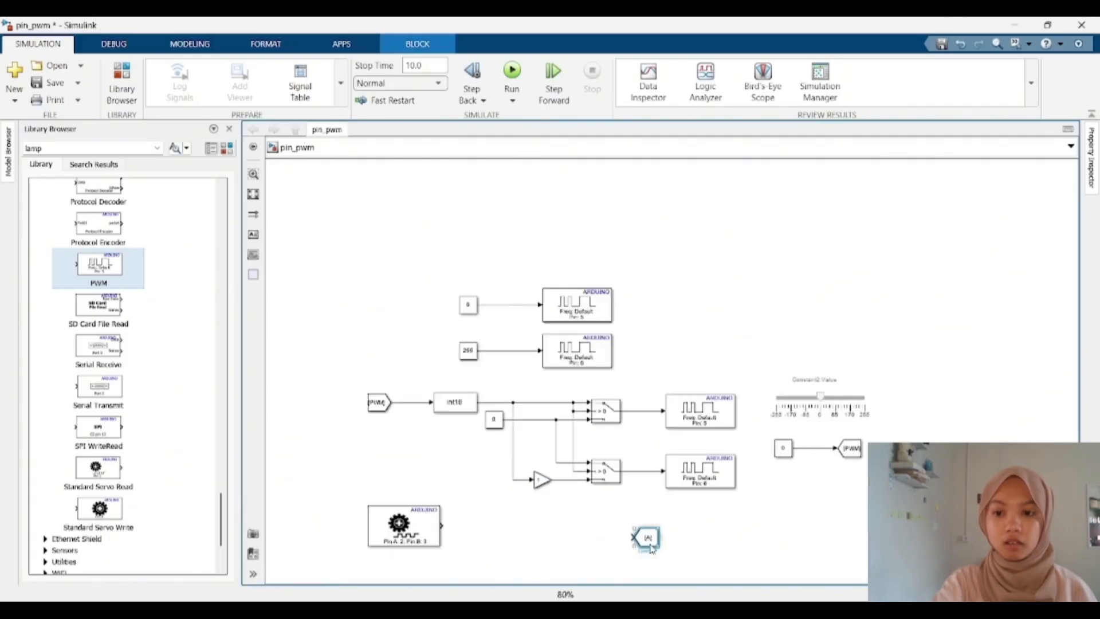
key(ctrl+v)
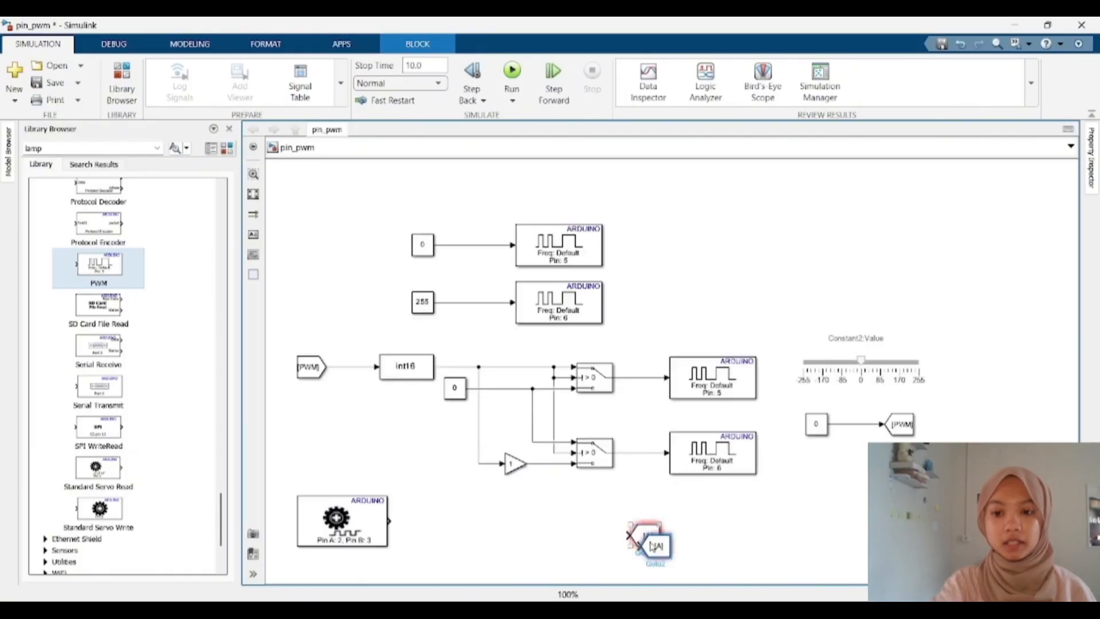
drag(650, 543, 648, 570)
scroll(594, 582, down, 1)
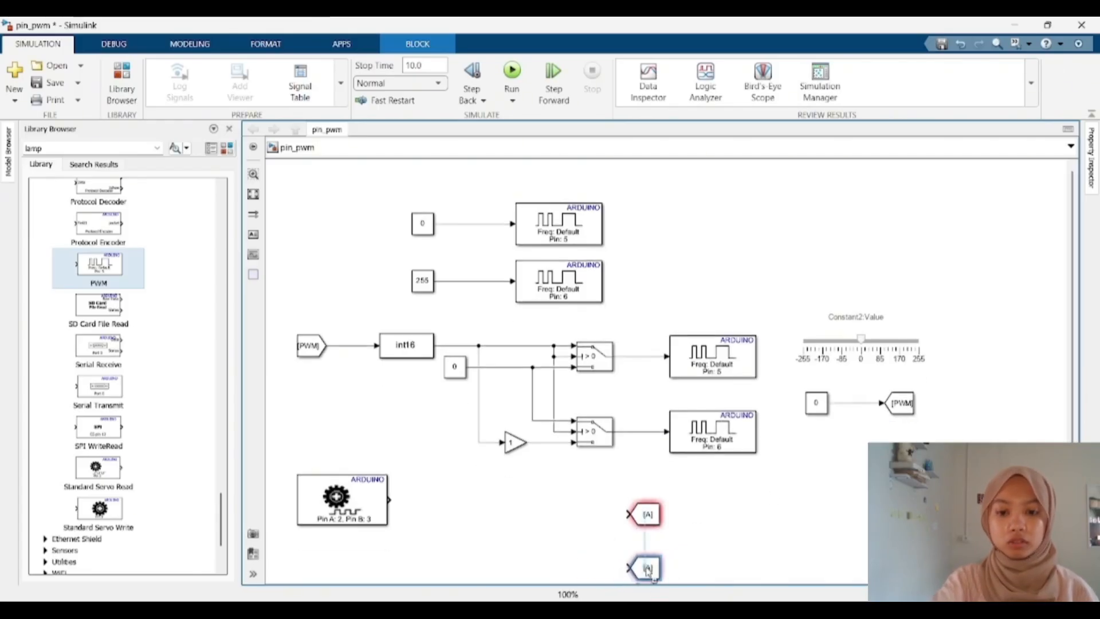
Step: Add a Display block and duplicate it to the right of the new Goto blocks
click(743, 551)
double_click(742, 511)
text(Di)
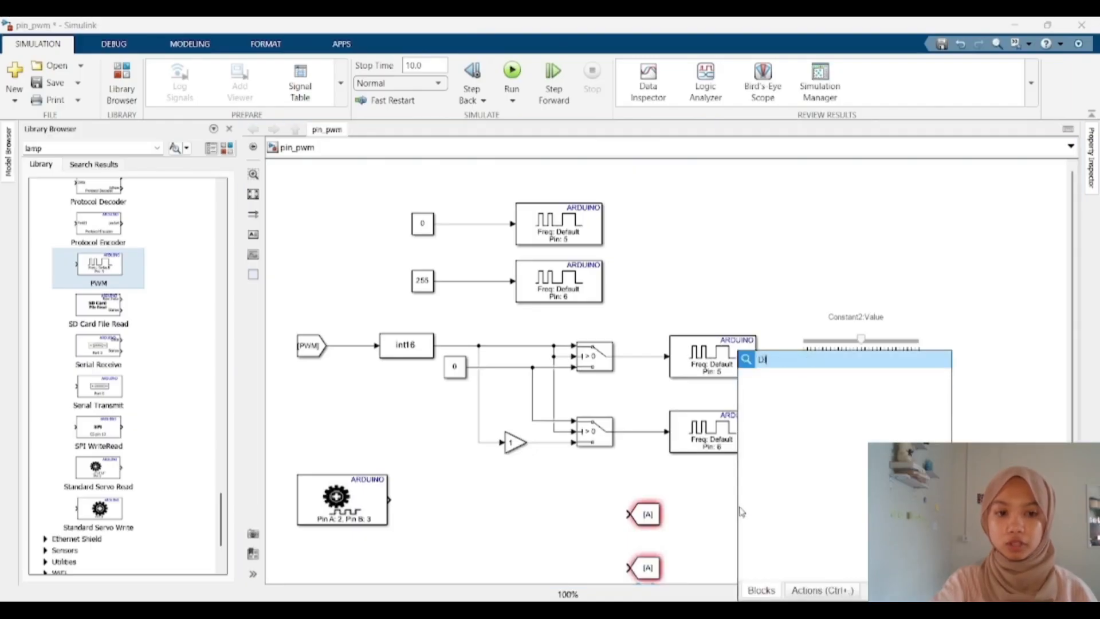
text(SP)
key(Return)
drag(741, 512, 798, 582)
key(ctrl+c)
key(ctrl+v)
Step: Add a Scope block and place it between the two Display blocks
double_click(826, 473)
text(scop)
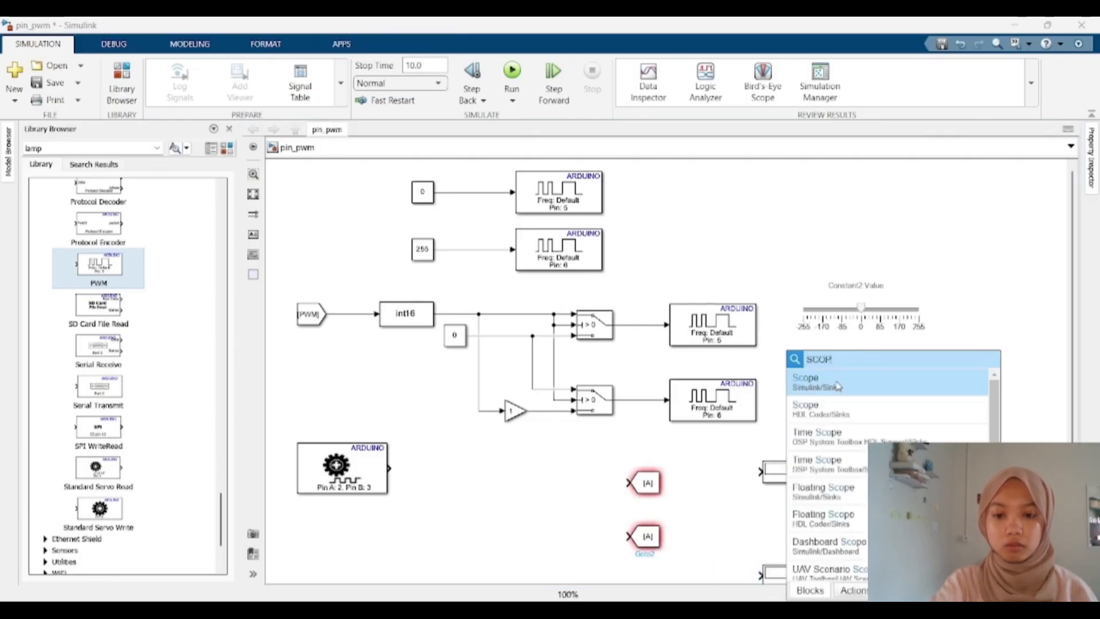
click(838, 385)
drag(803, 515, 793, 532)
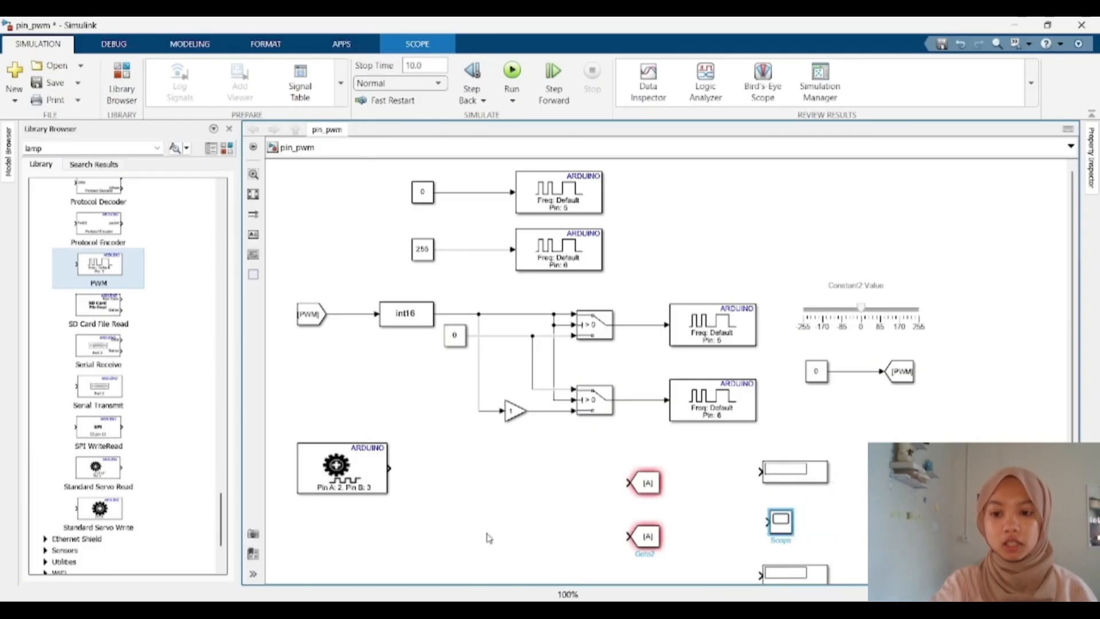
Step: Add a Delay block to the left of the two Goto blocks
double_click(543, 502)
text(delay)
key(Return)
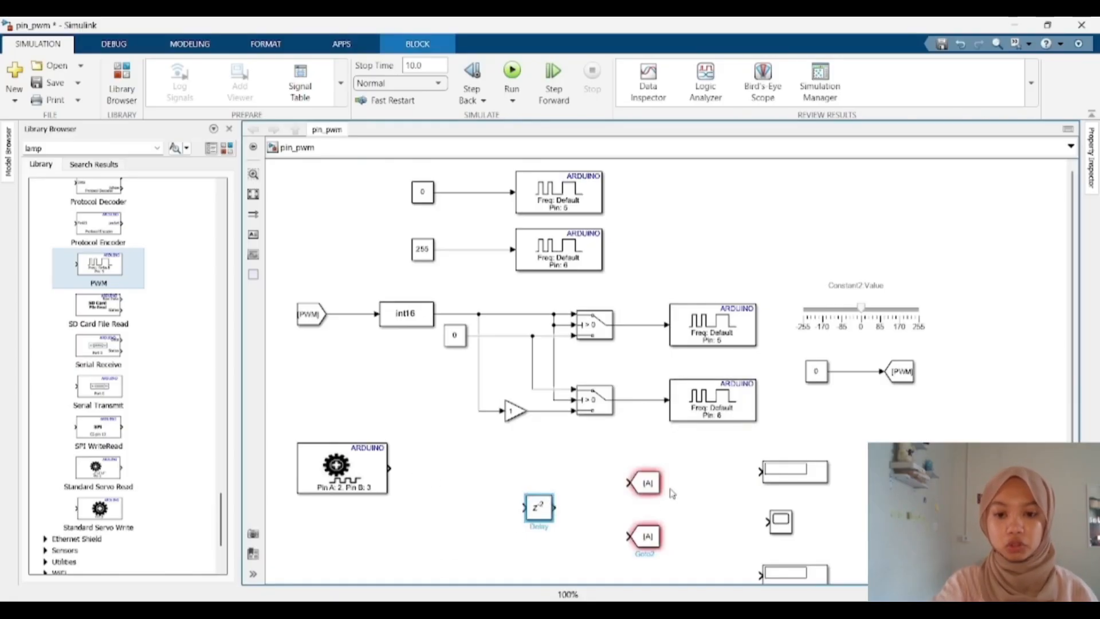
Step: Create two From blocks, one per Goto, below the Encoder block
drag(650, 485, 408, 535)
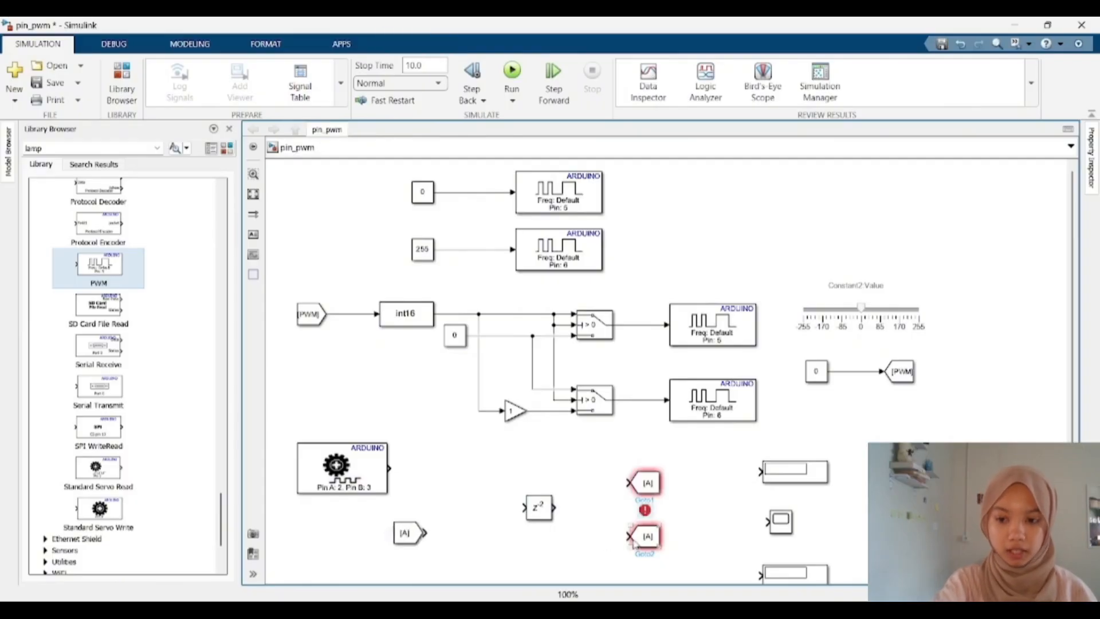
drag(657, 542, 413, 571)
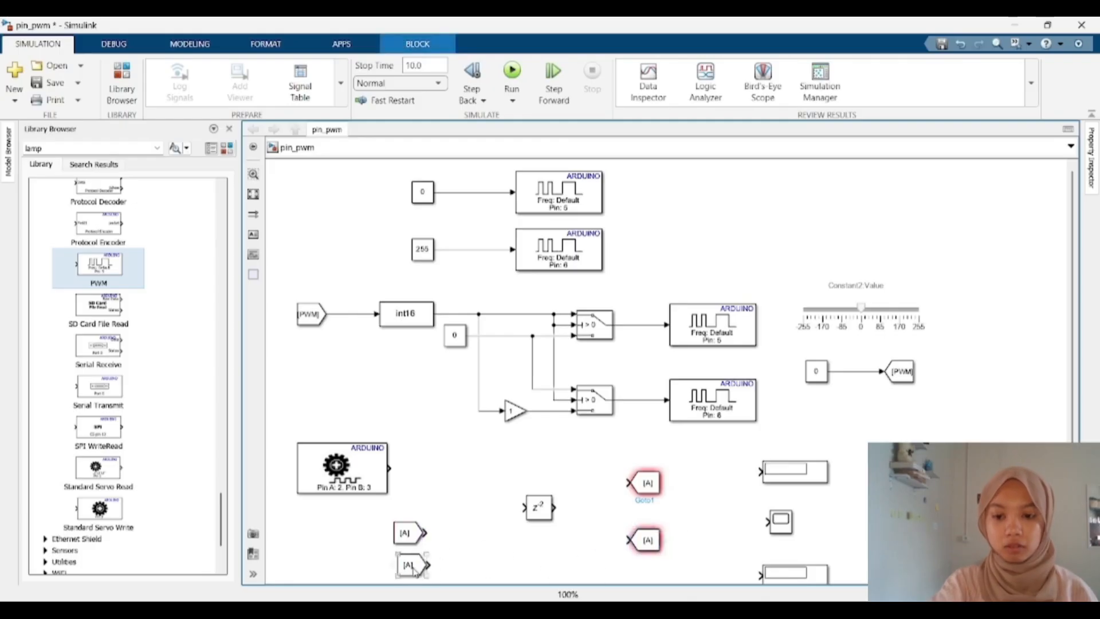
Step: Rearrange the From blocks stacked below the Encoder and shift the Delay and Goto blocks down slightly
scroll(414, 570, up, 1)
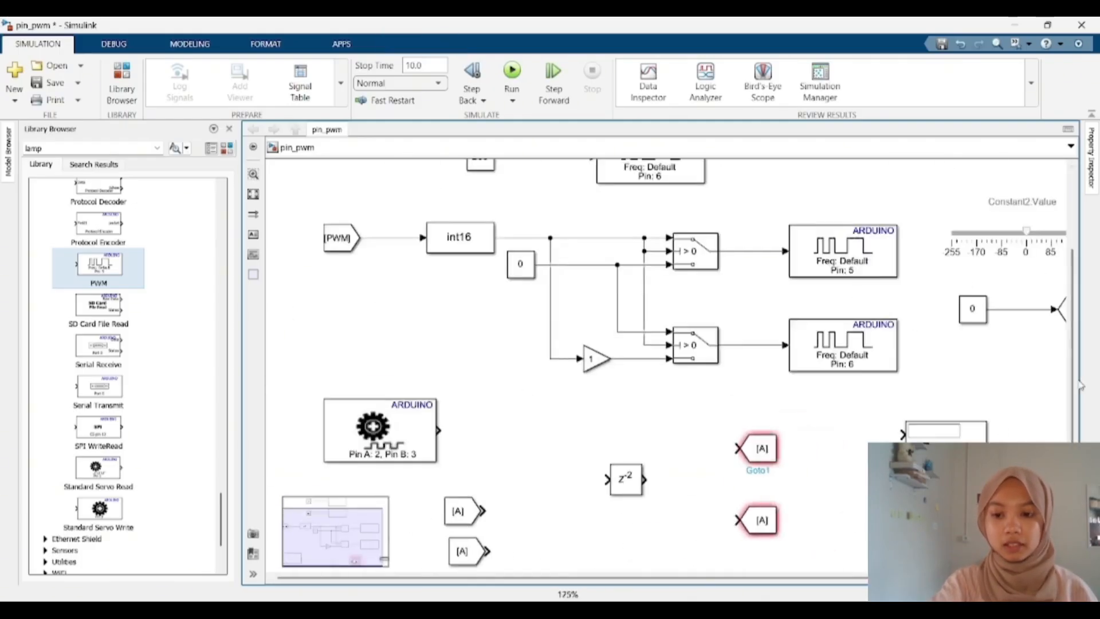
drag(1073, 377, 1074, 420)
drag(464, 540, 437, 568)
scroll(615, 502, down, 3)
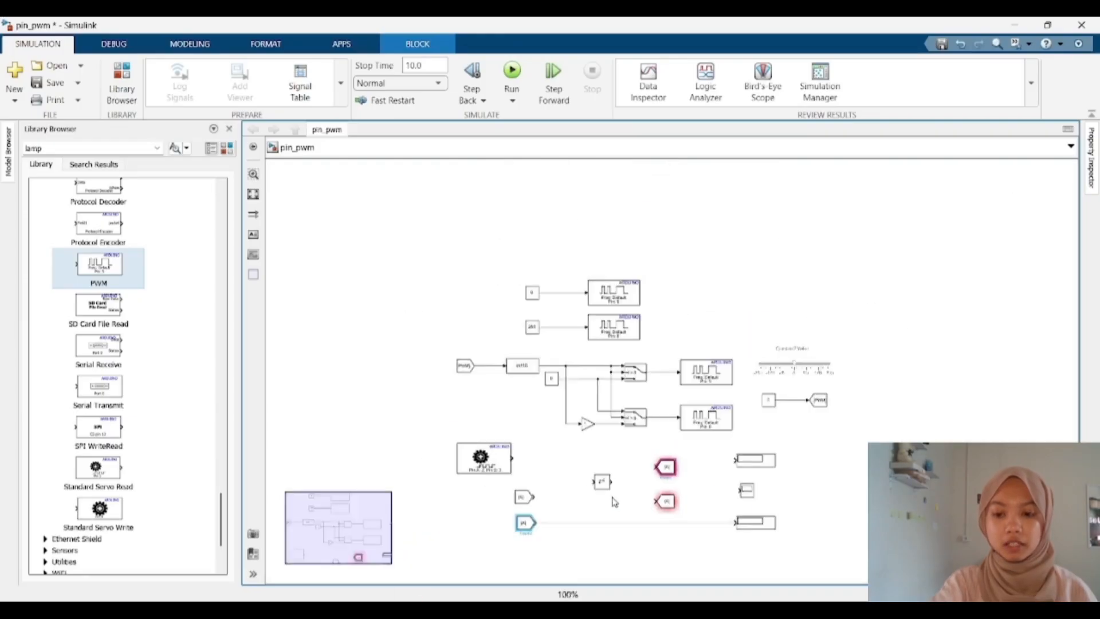
scroll(634, 560, up, 4)
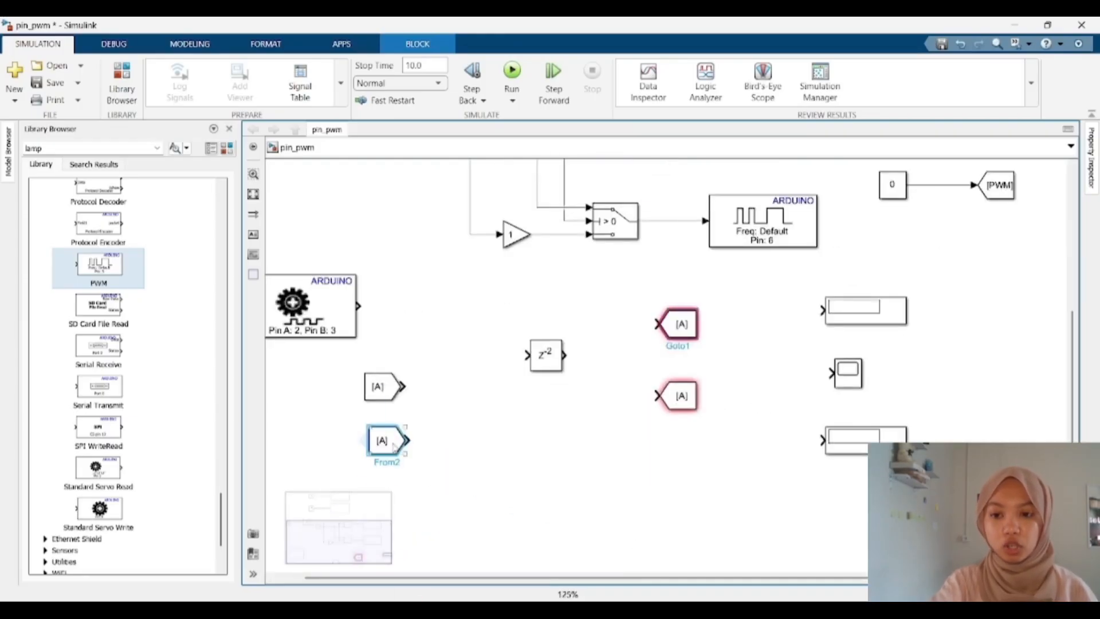
drag(393, 446, 388, 519)
drag(378, 395, 401, 413)
drag(382, 500, 404, 482)
click(402, 418)
drag(402, 417, 404, 549)
scroll(405, 544, down, 4)
scroll(407, 539, down, 2)
scroll(413, 564, up, 6)
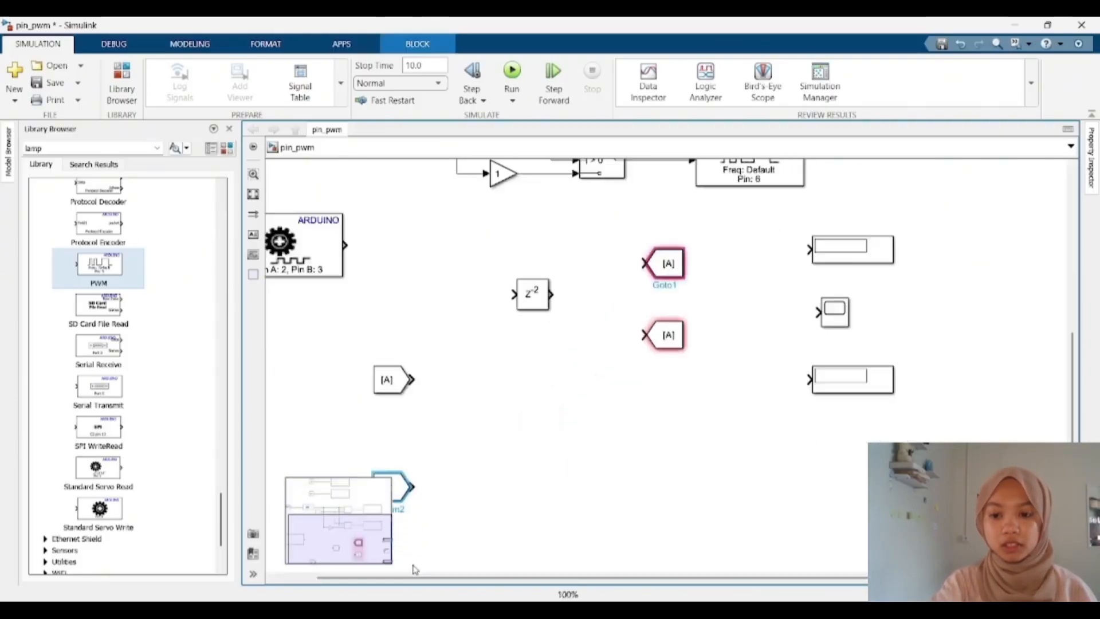
drag(402, 492, 404, 517)
drag(401, 393, 401, 457)
drag(505, 227, 719, 347)
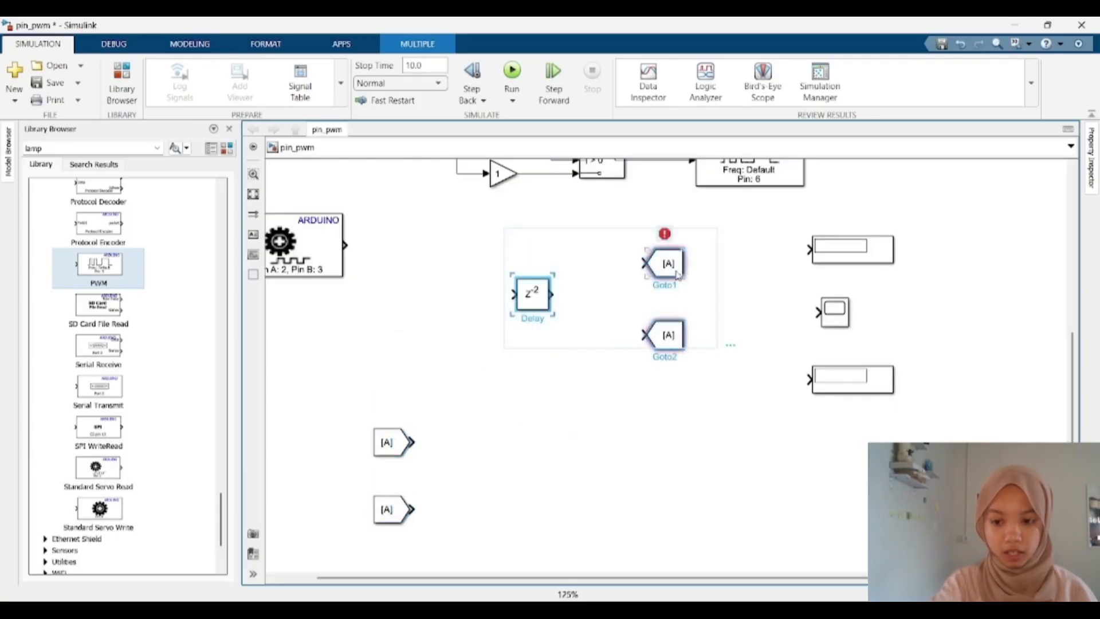
drag(665, 263, 664, 298)
Step: Connect the Encoder output to the top Display and branch that signal into the upper Goto block
drag(373, 246, 809, 246)
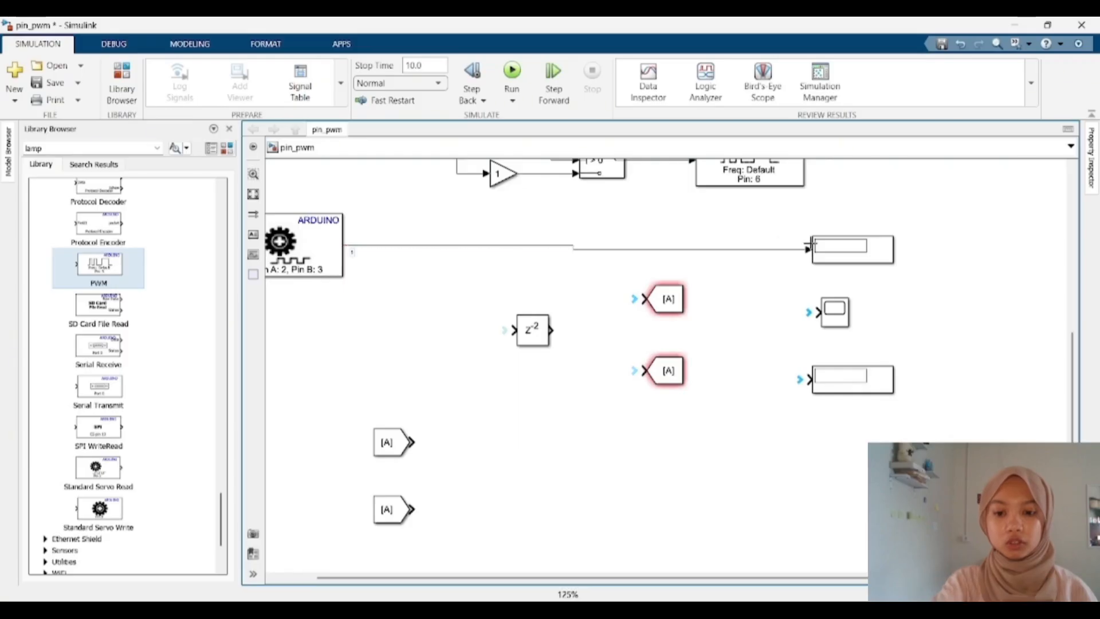
click(841, 254)
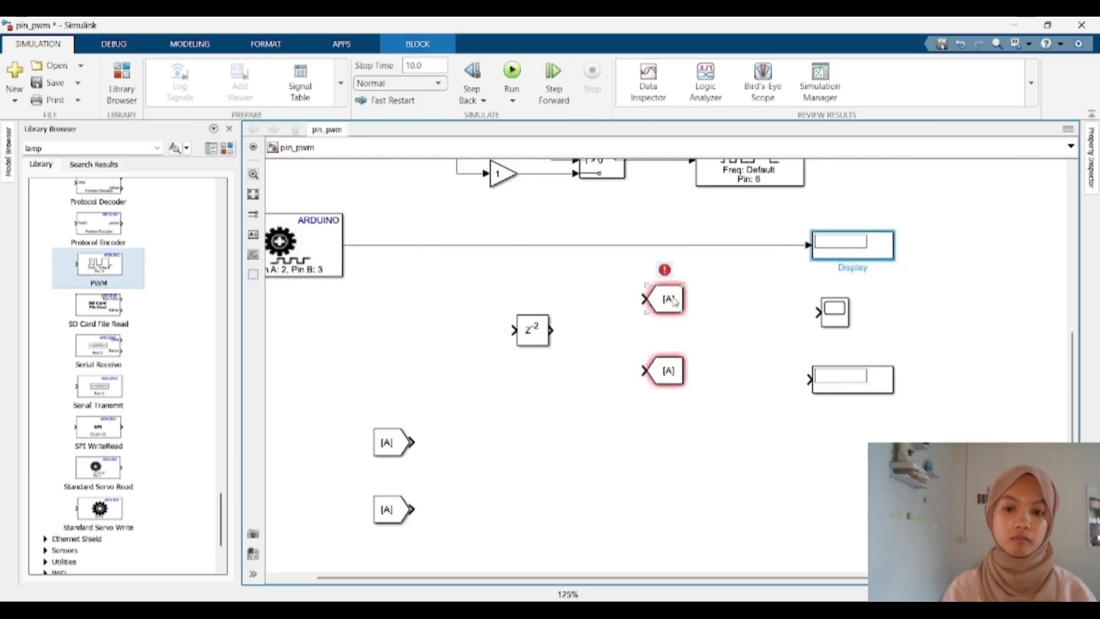
drag(665, 299, 586, 254)
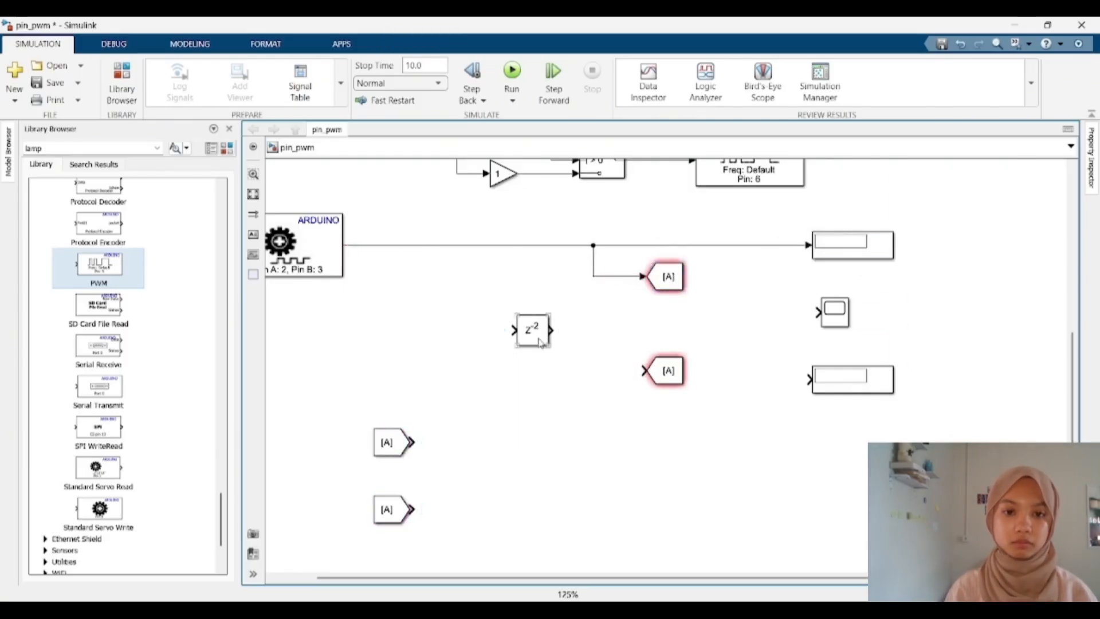
Step: Try to branch the Encoder signal into the Delay block's input
drag(521, 330, 415, 248)
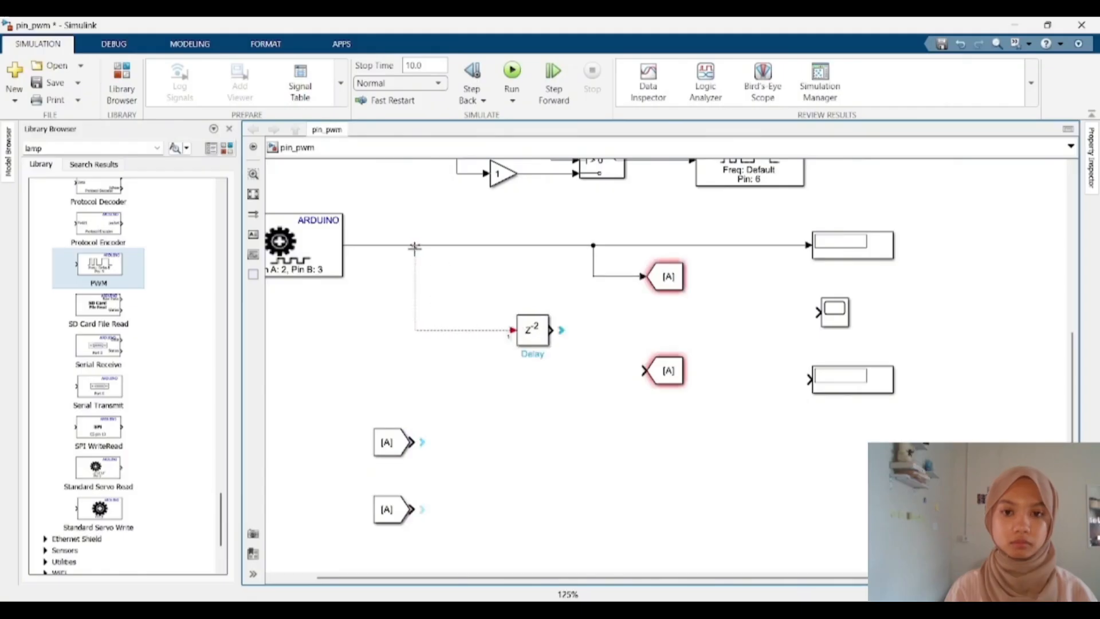
click(666, 370)
drag(513, 331, 414, 259)
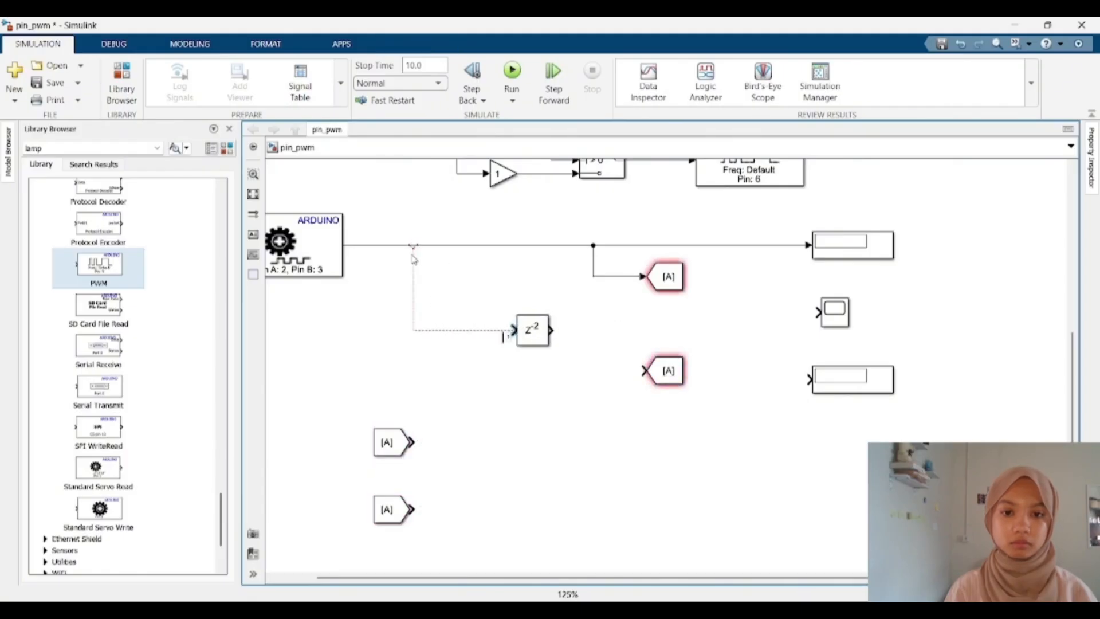
mouse_move(545, 343)
mouse_down()
mouse_move(442, 308)
mouse_move(536, 361)
mouse_up()
key(ctrl+z)
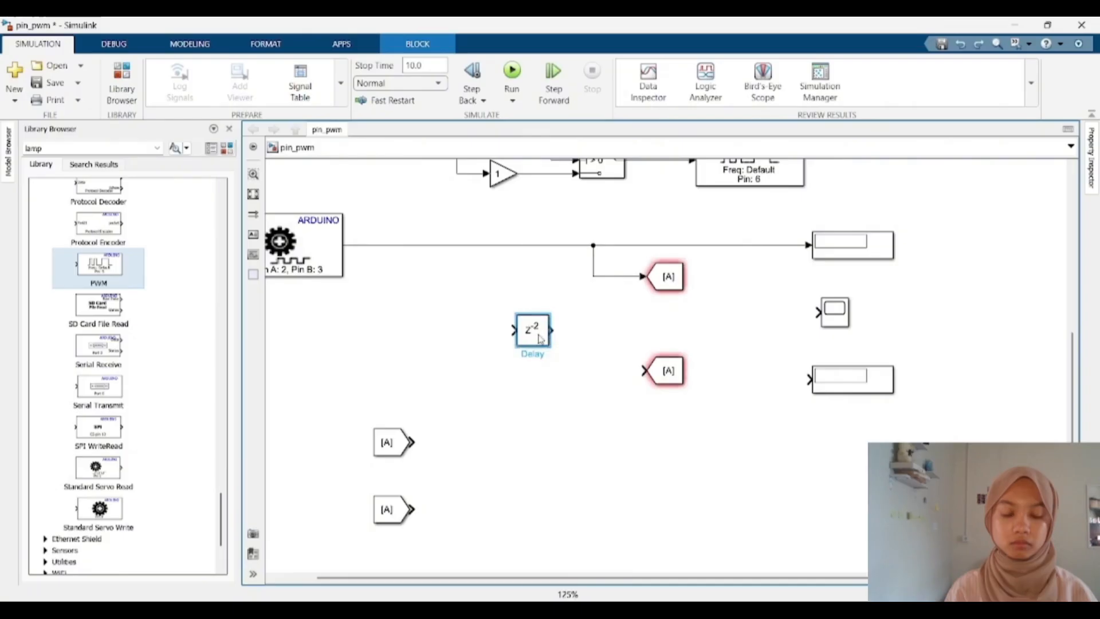
Step: Open the Delay block's parameters and close the dialog without changes
double_click(539, 339)
click(521, 263)
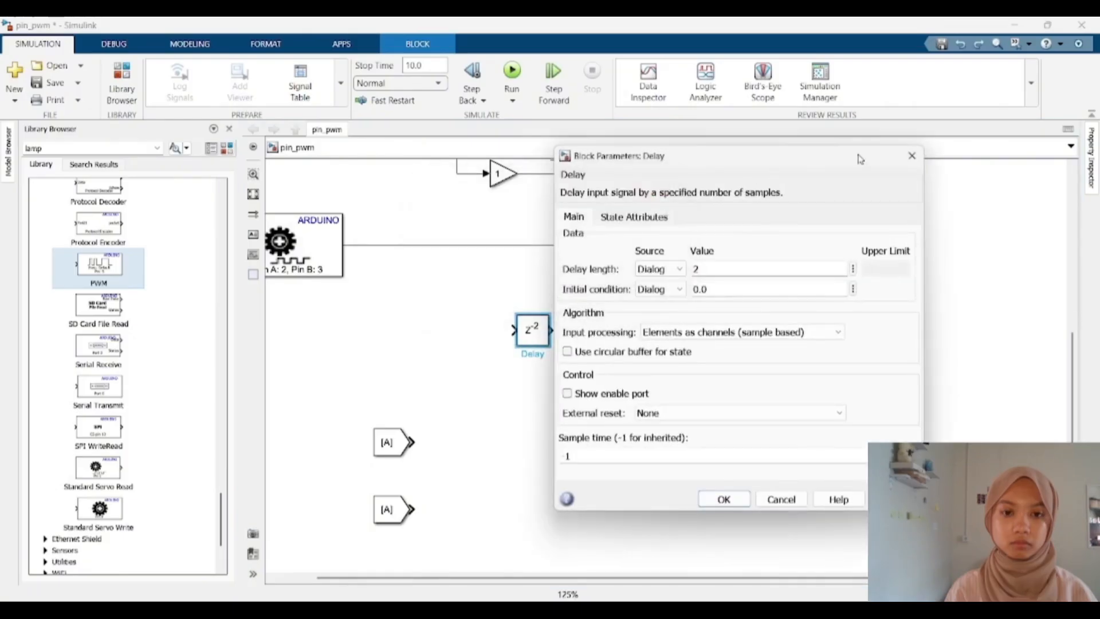
click(913, 155)
scroll(634, 465, down, 3)
scroll(608, 453, up, 4)
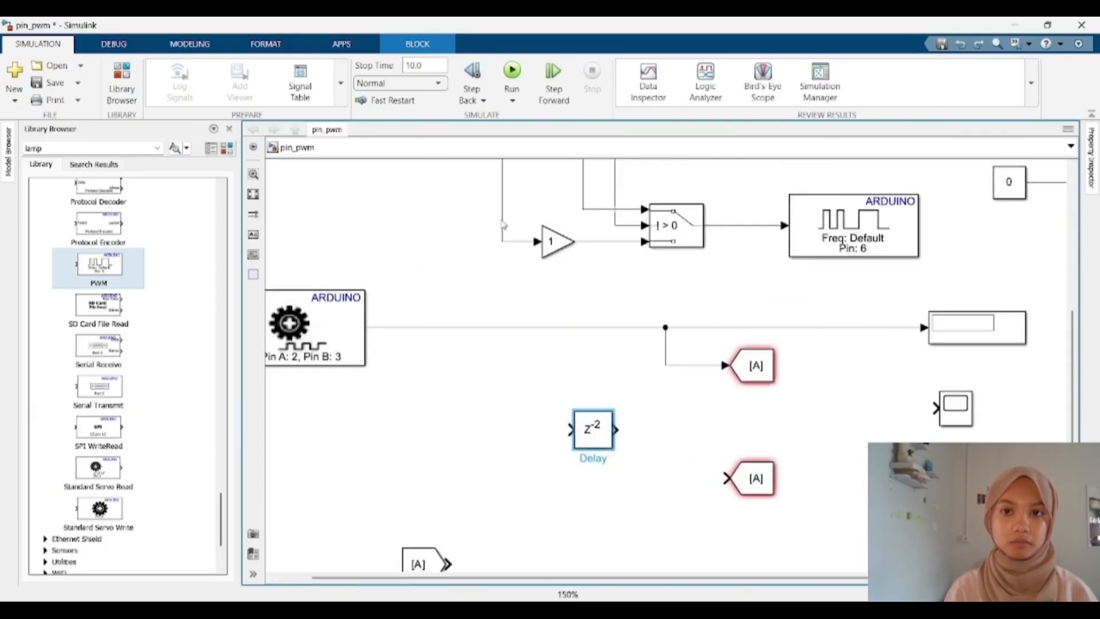
right_click(591, 431)
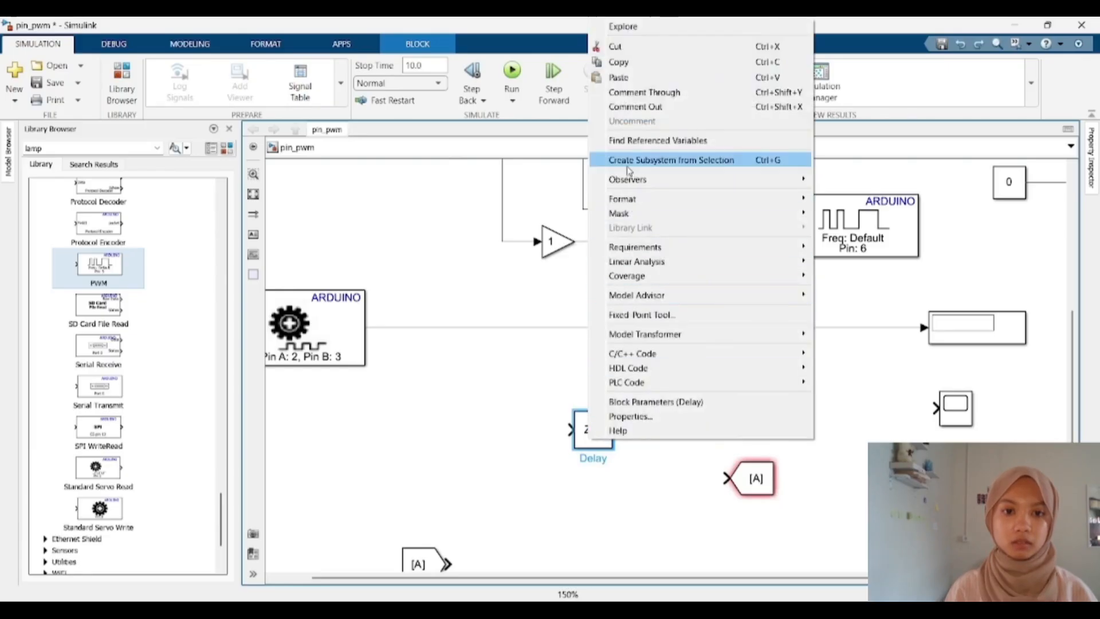
click(490, 378)
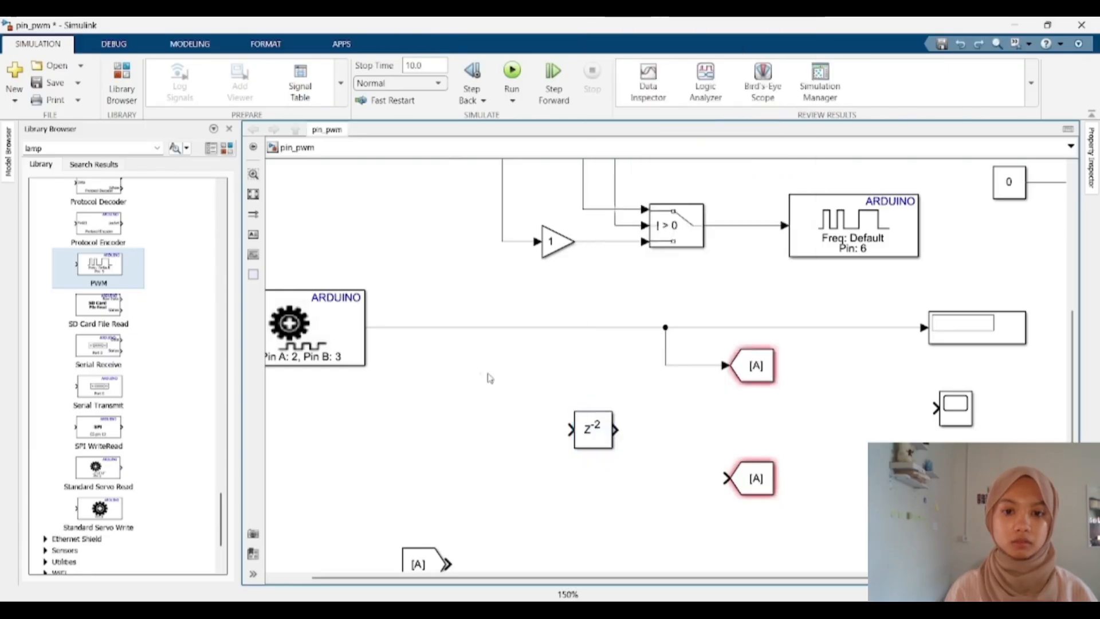
click(117, 46)
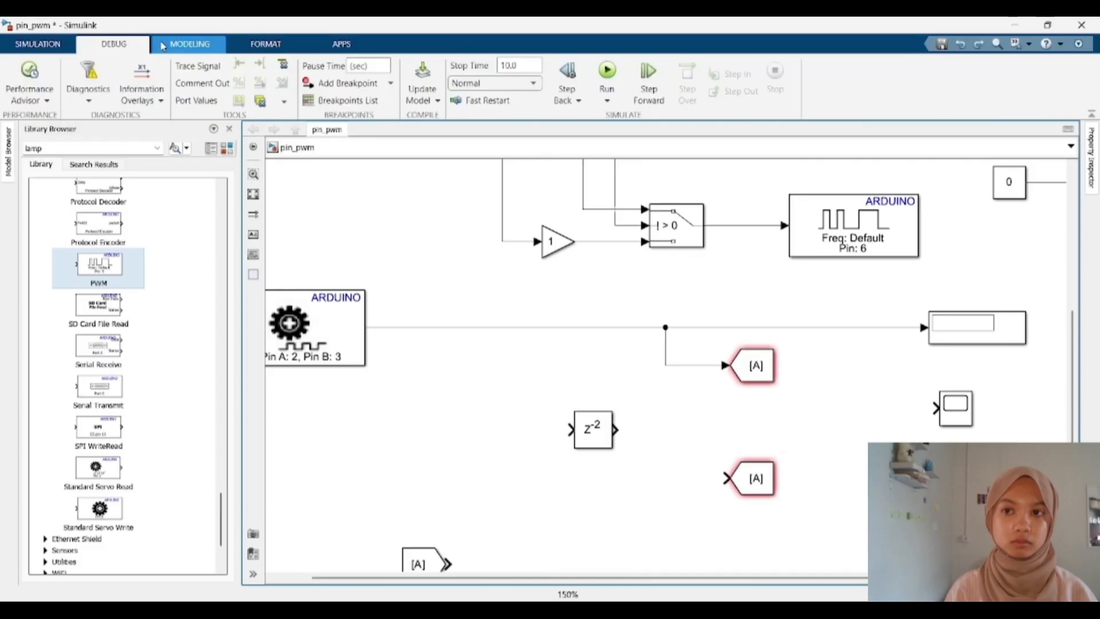
click(162, 46)
click(248, 47)
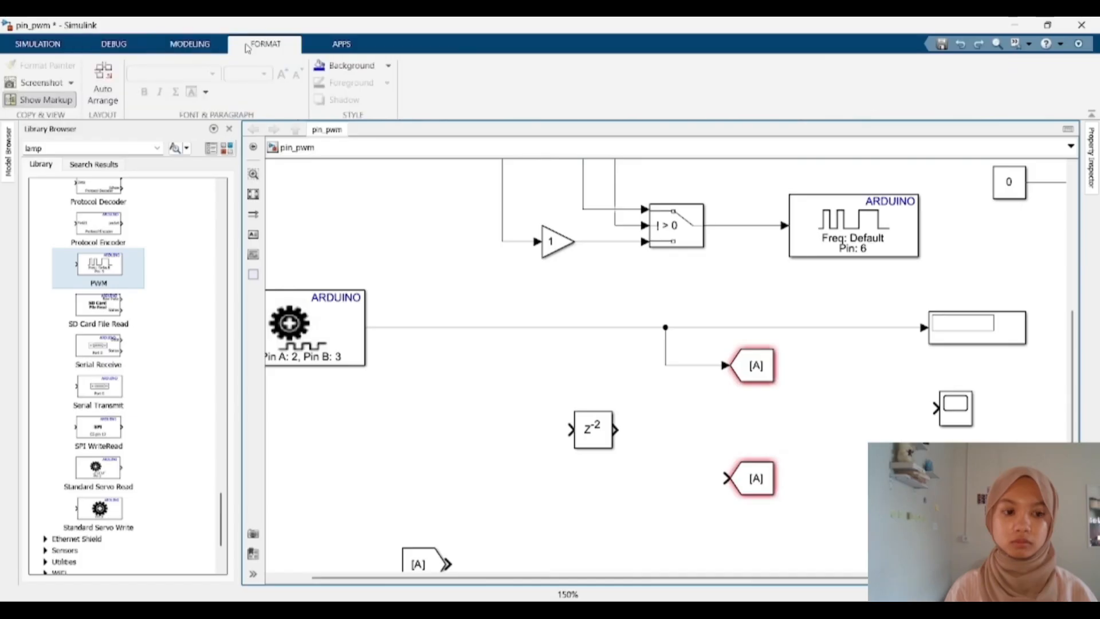
click(307, 47)
click(282, 45)
Step: Try rotating the Delay block and wiring the Encoder signal into it
drag(593, 431, 557, 429)
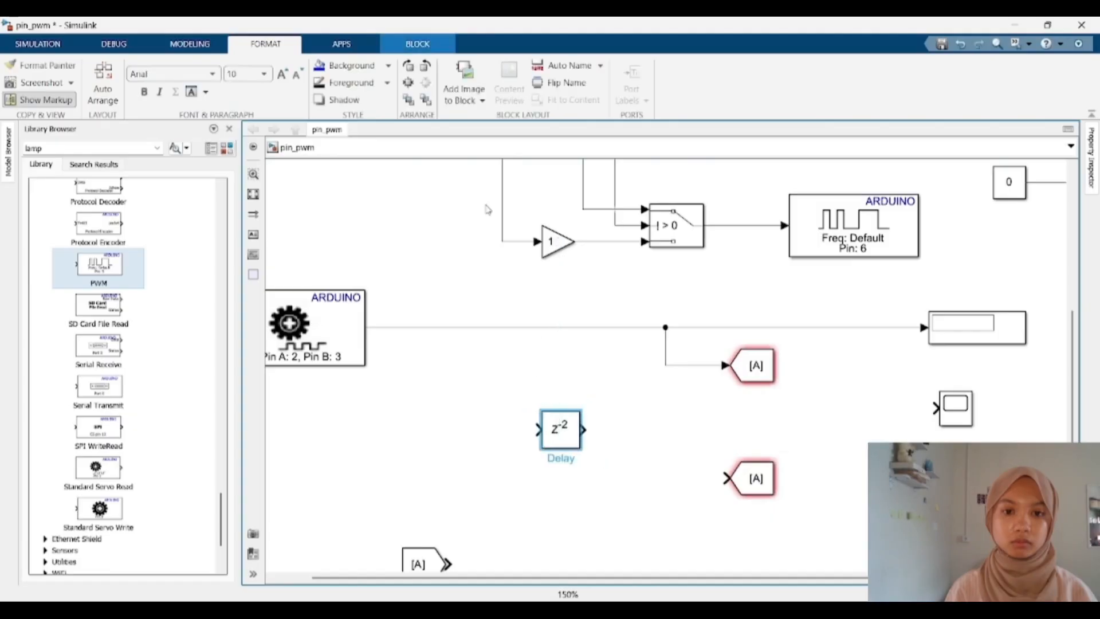
click(409, 67)
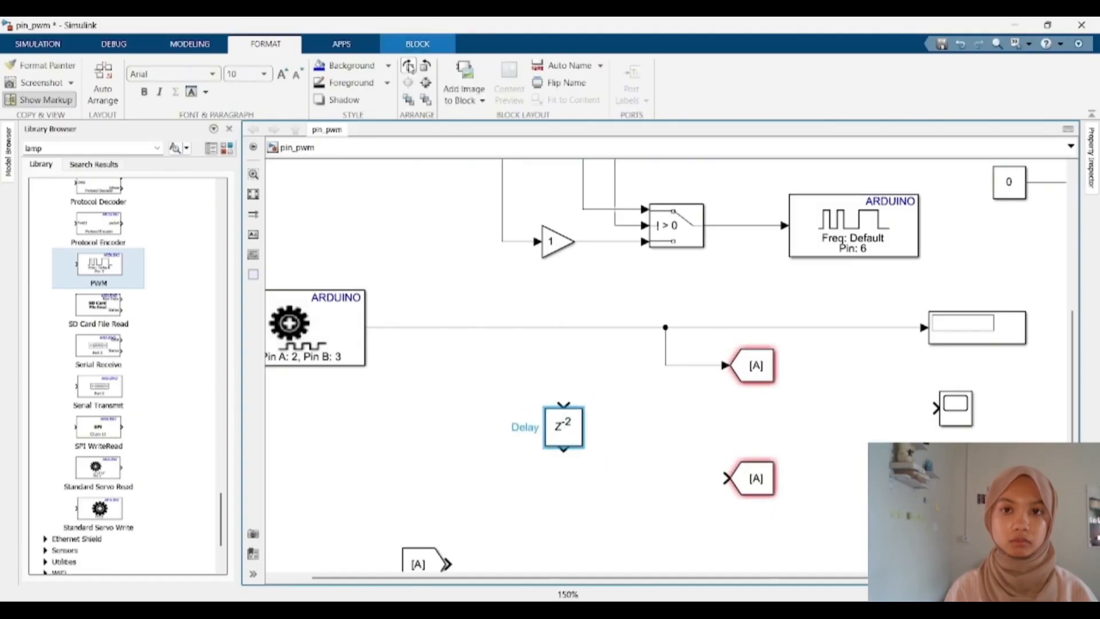
click(409, 68)
mouse_move(539, 428)
mouse_down()
mouse_move(422, 307)
mouse_move(422, 322)
mouse_up()
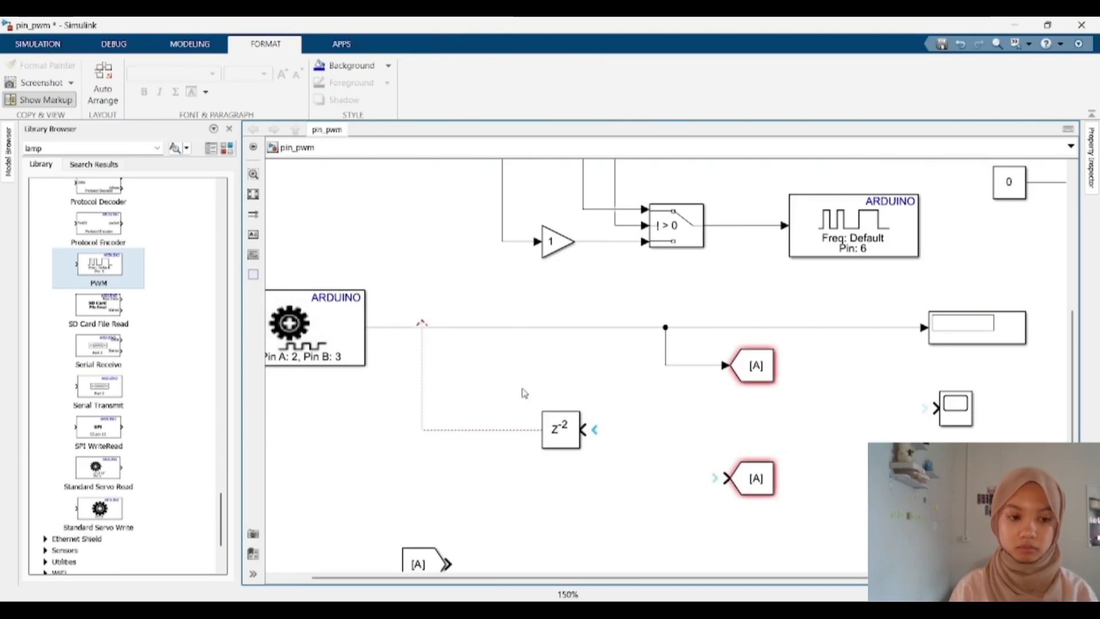
key(ctrl+z)
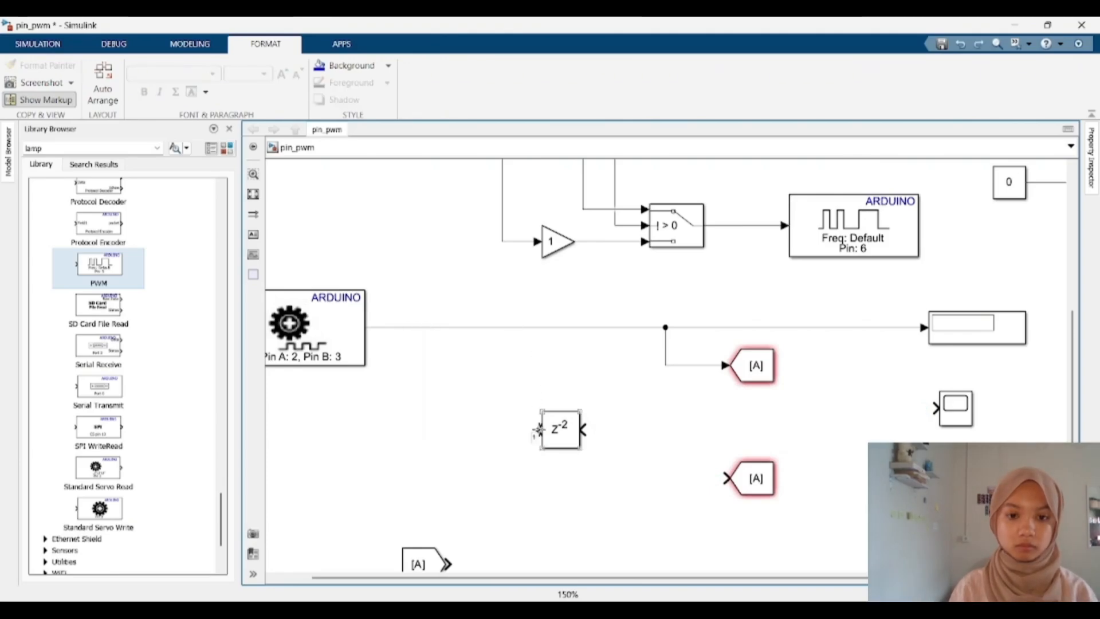
mouse_move(539, 429)
mouse_down()
mouse_move(457, 333)
mouse_move(660, 348)
mouse_move(461, 344)
mouse_up()
key(ctrl+z)
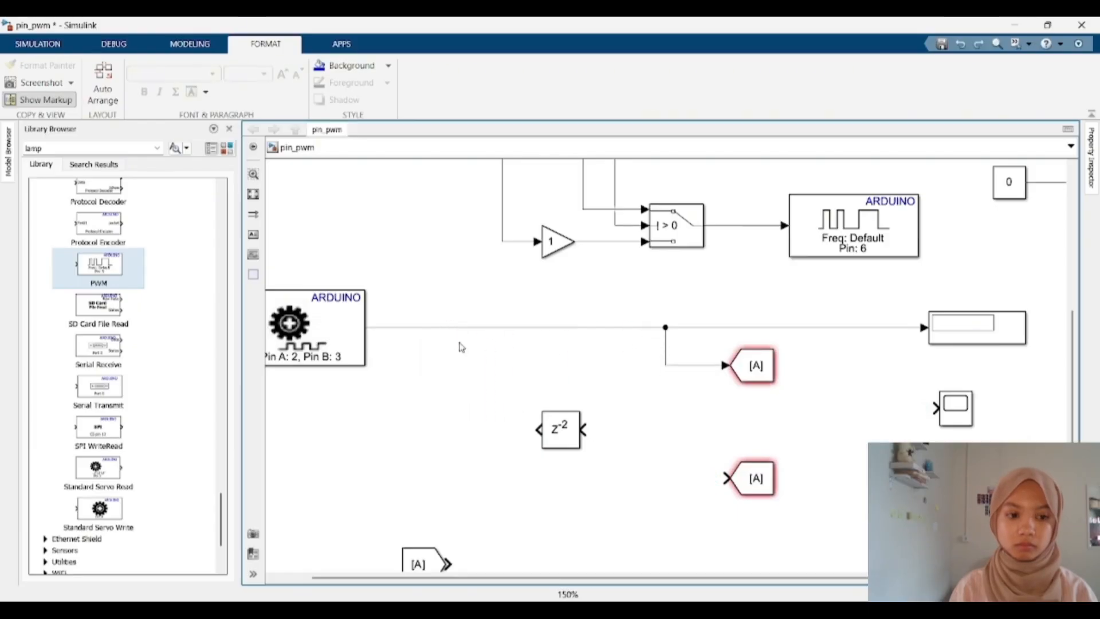
key(ctrl+z)
Step: Branch the Encoder signal into the Delay input and connect the Delay output to the lower Goto block
drag(539, 430, 467, 327)
drag(739, 484, 722, 435)
drag(585, 431, 713, 431)
click(769, 369)
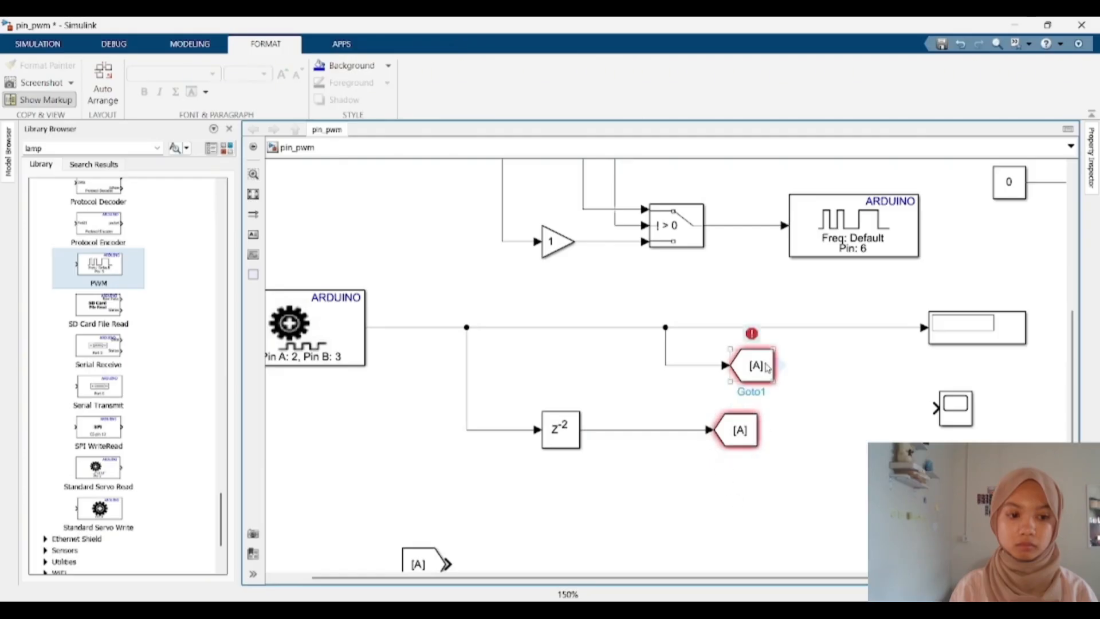
Step: Branch the Encoder signal into the Scope's input
drag(936, 408, 897, 370)
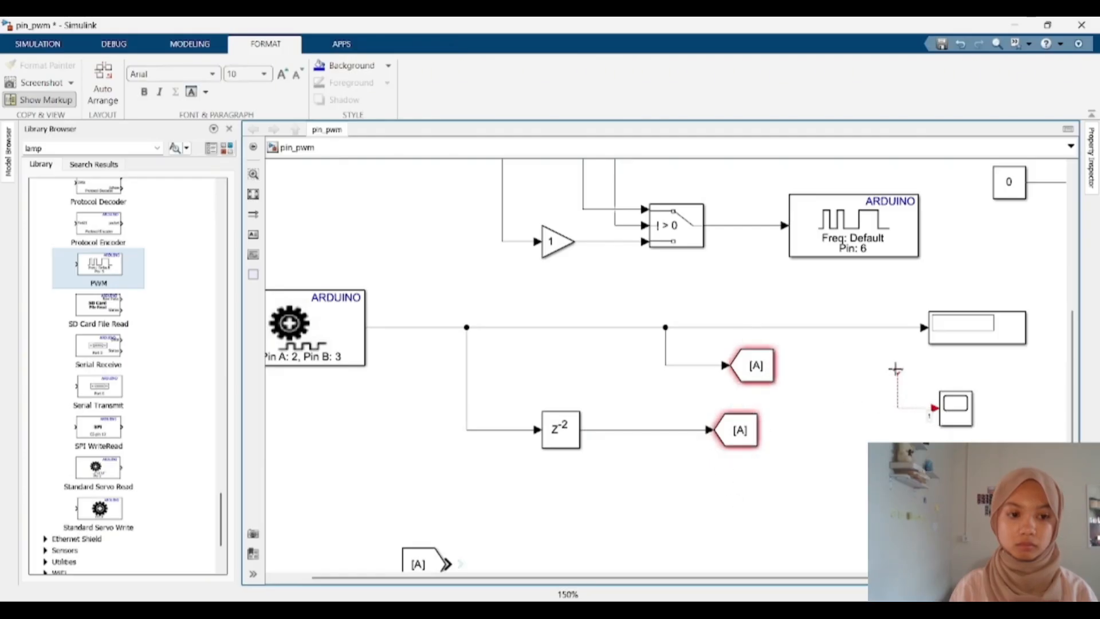
drag(879, 327, 878, 327)
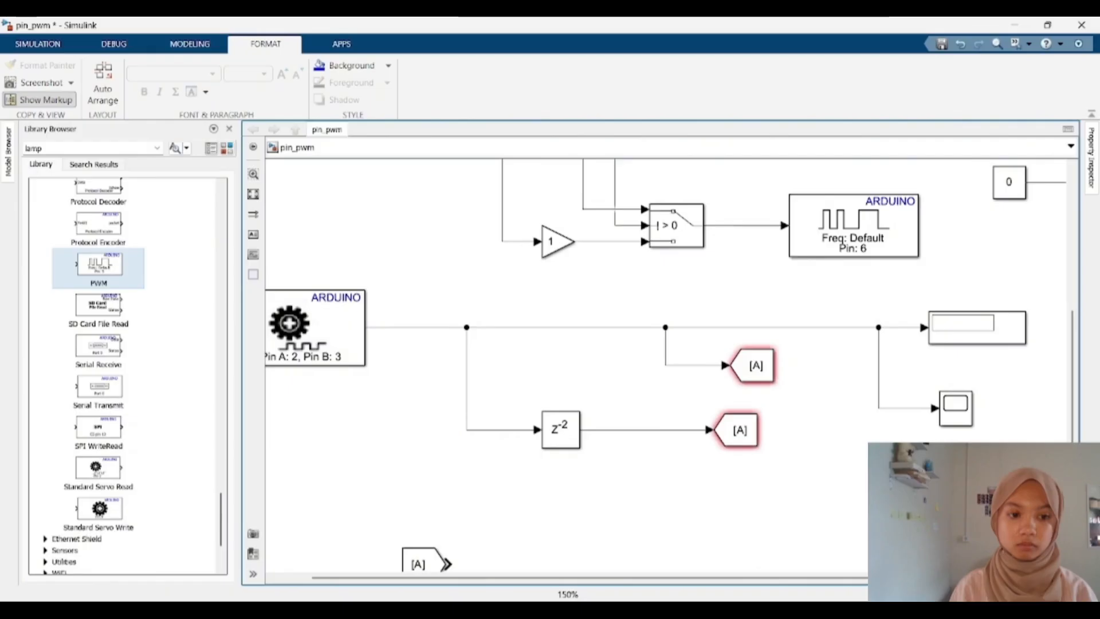
Step: Set the Delay block's delay length to 1
scroll(893, 493, down, 2)
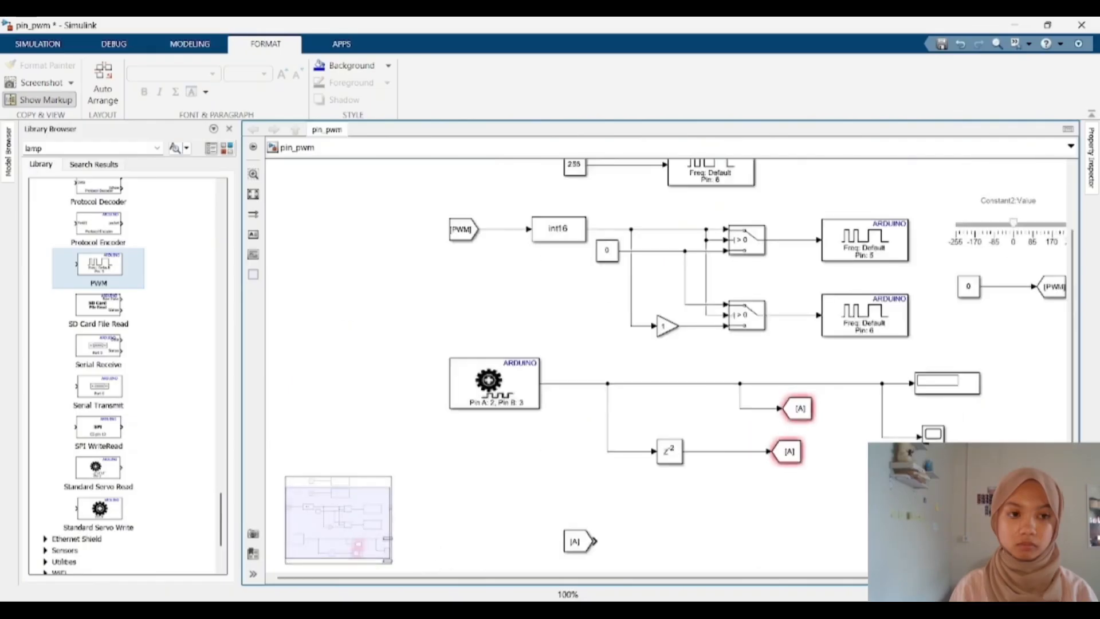
scroll(893, 493, up, 1)
double_click(626, 448)
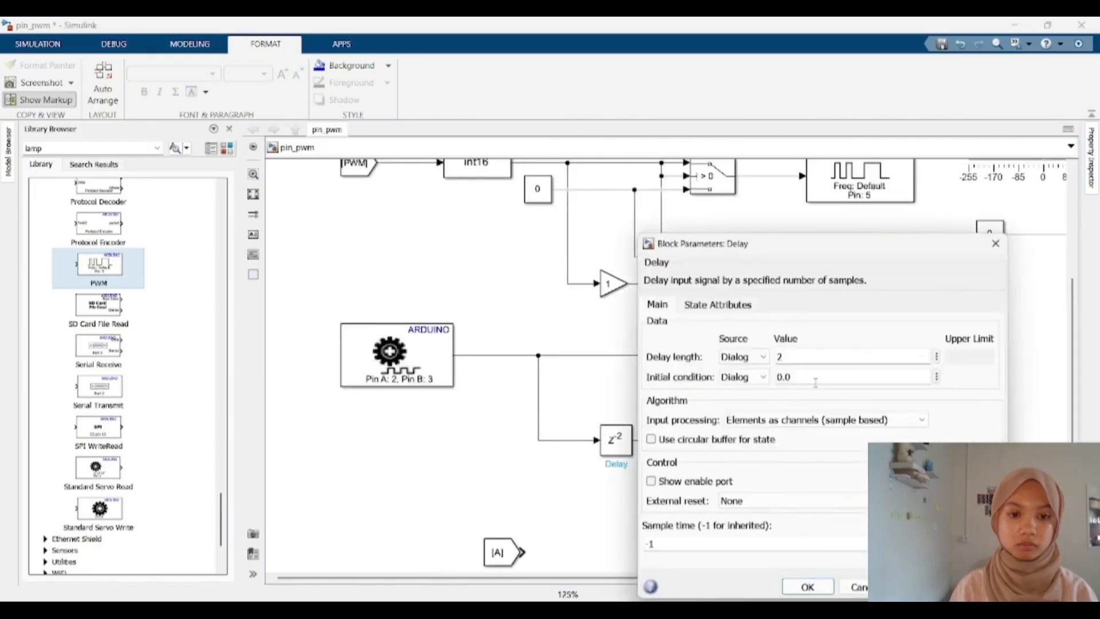
text(1)
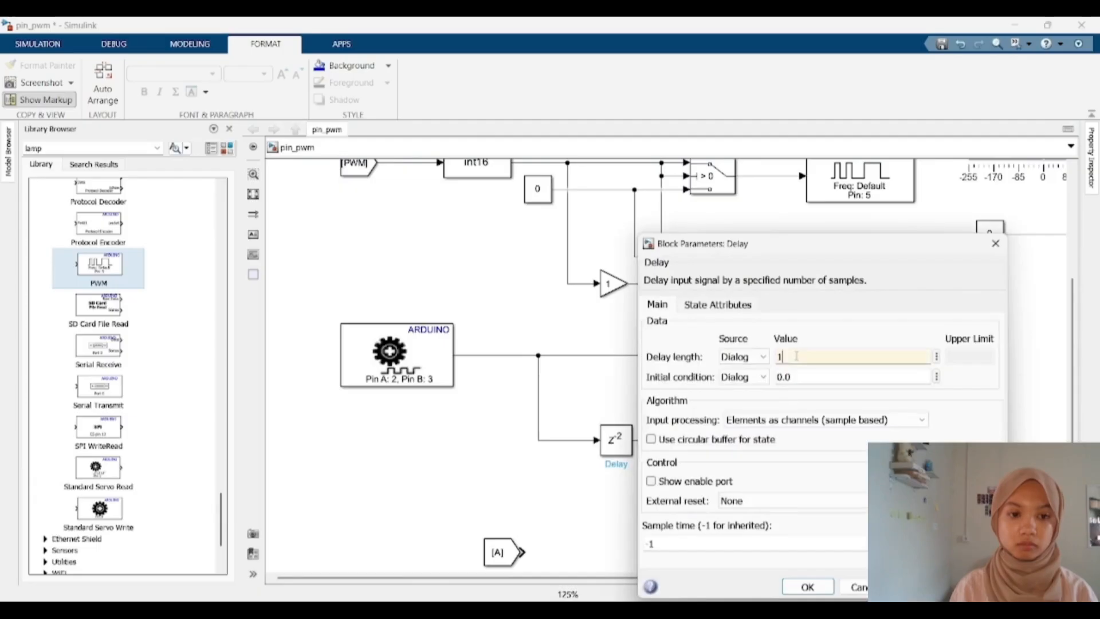
key(Return)
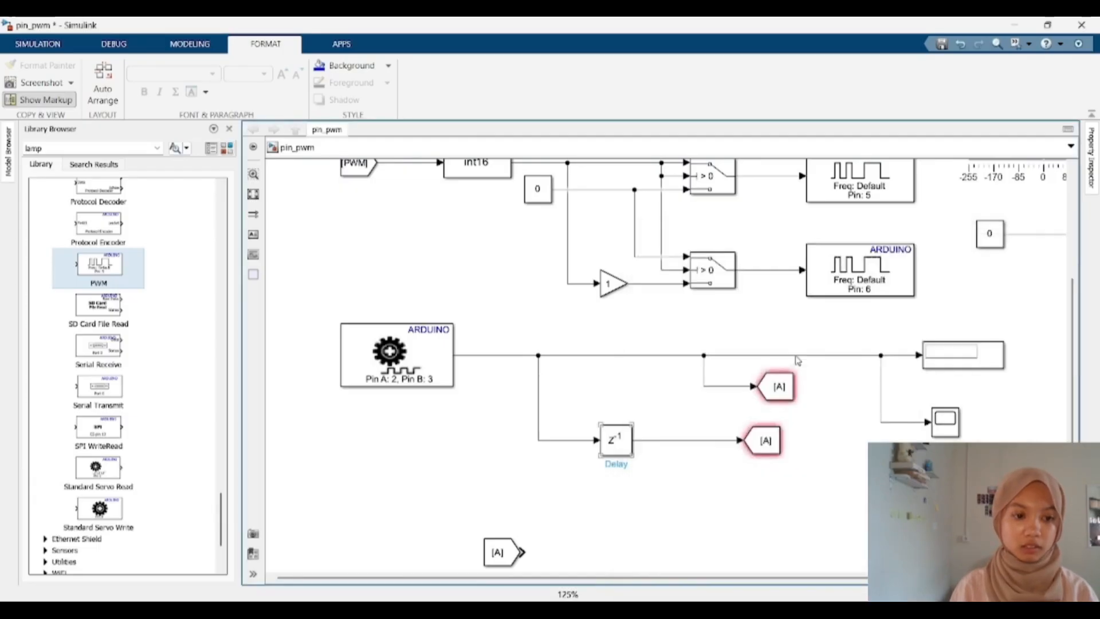
Step: Set the upper Goto block's tag to enc
double_click(780, 387)
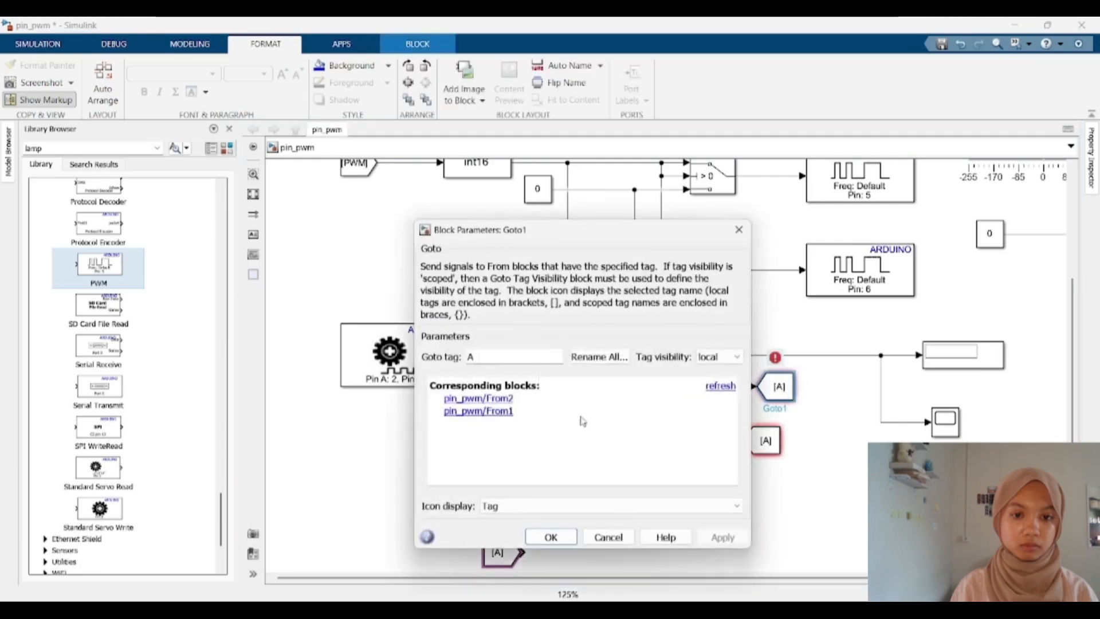
text(enc)
key(Return)
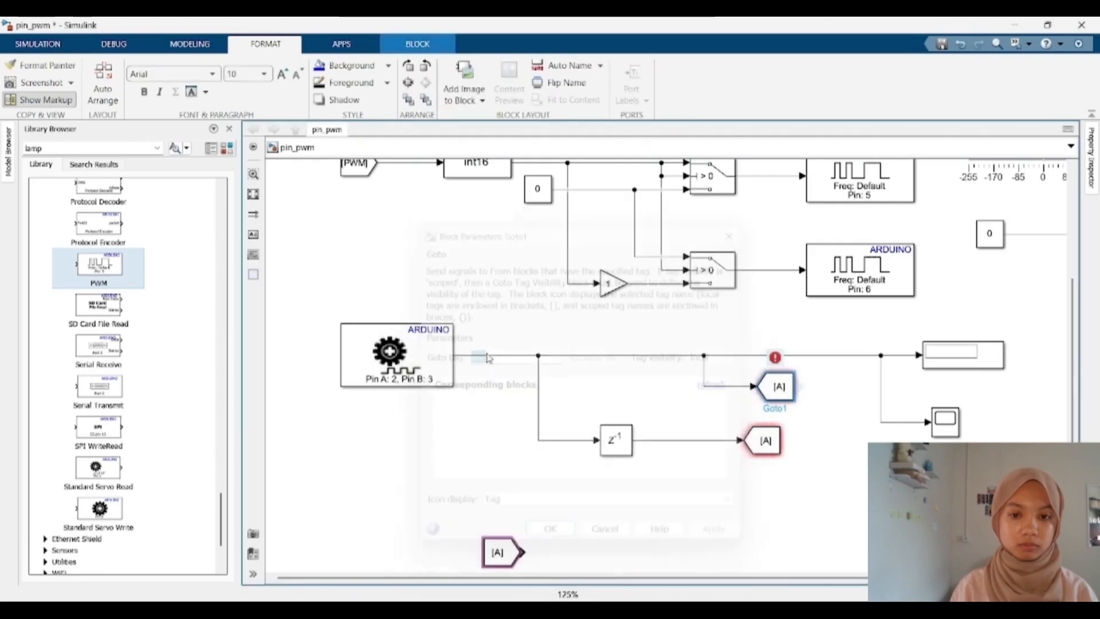
Step: Set the lower Goto block's tag to encPrev and widen the block to fit the name
double_click(771, 444)
text(en)
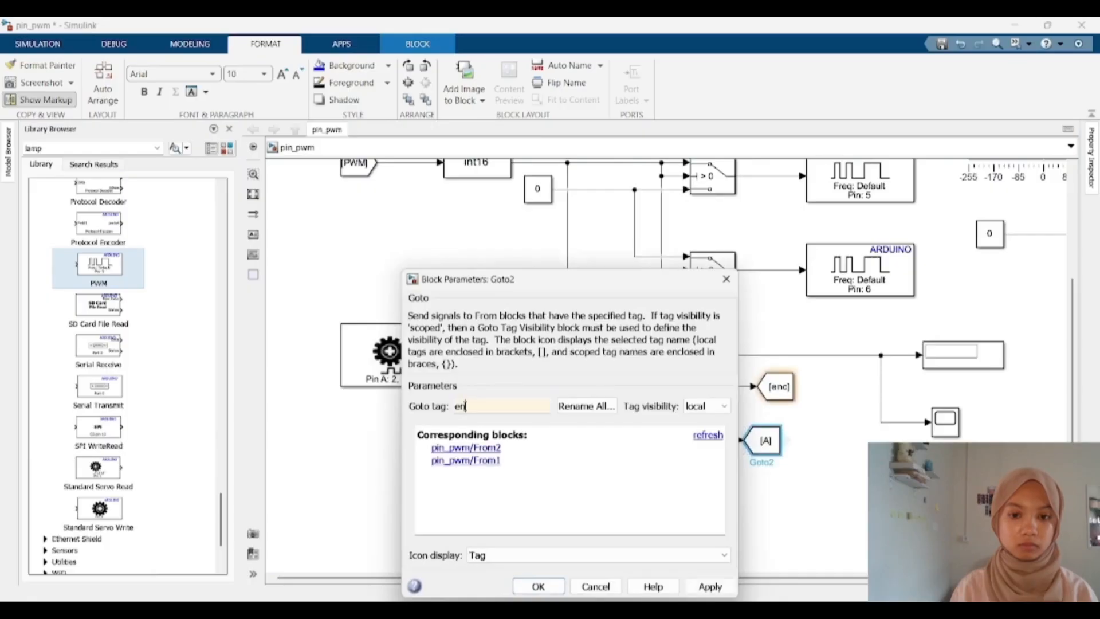
text(cPrev)
key(Return)
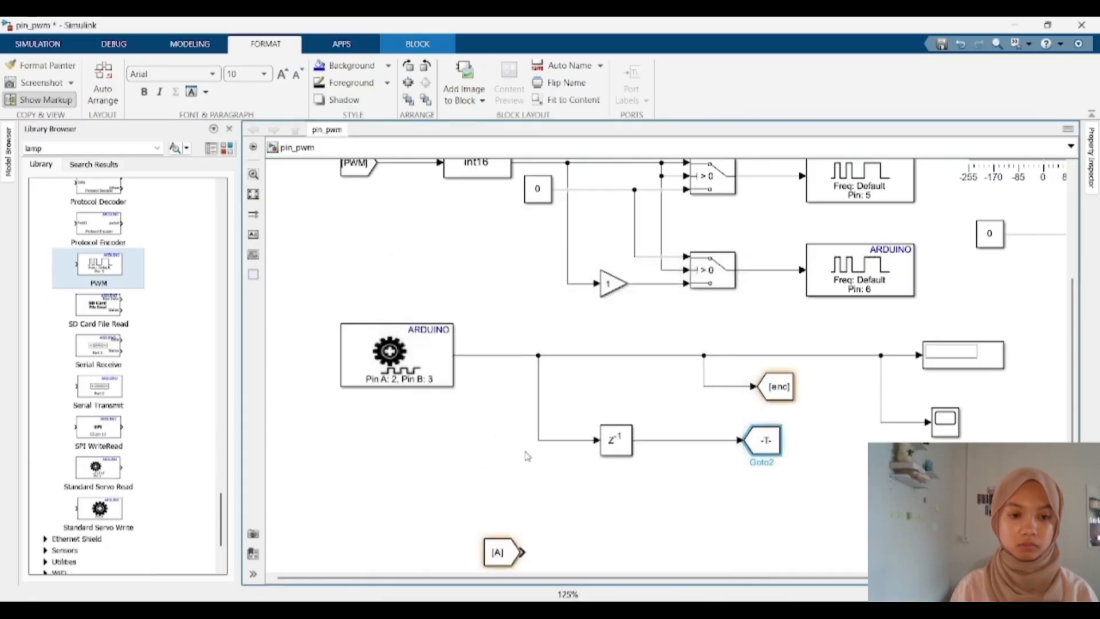
drag(784, 428, 809, 429)
click(797, 493)
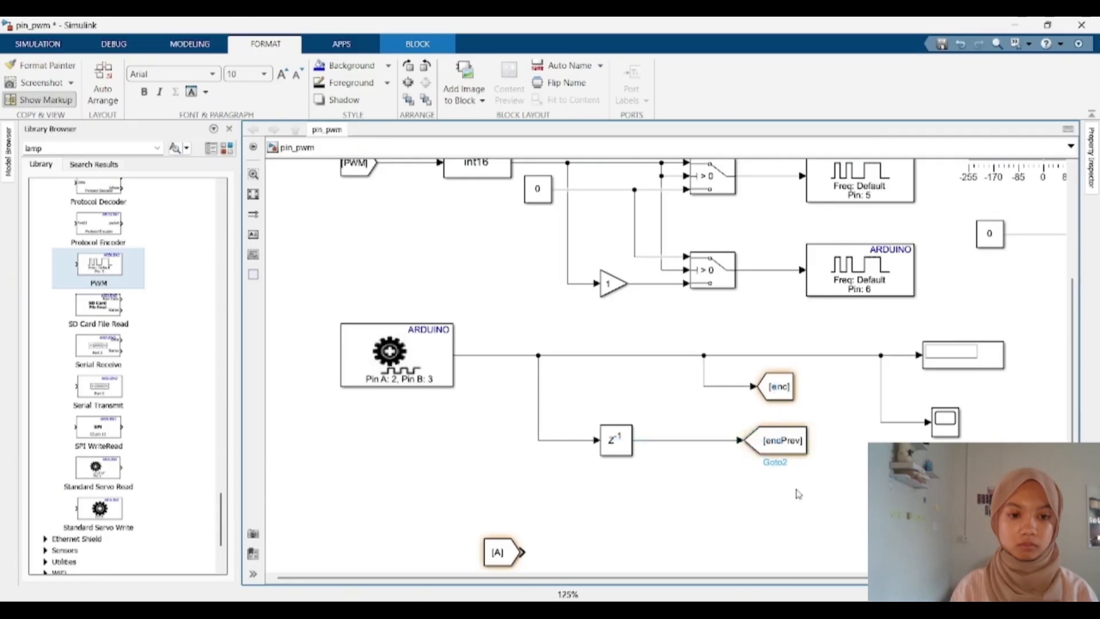
Step: Set the upper From block's tag to enc
scroll(647, 539, down, 1)
scroll(576, 533, down, 1)
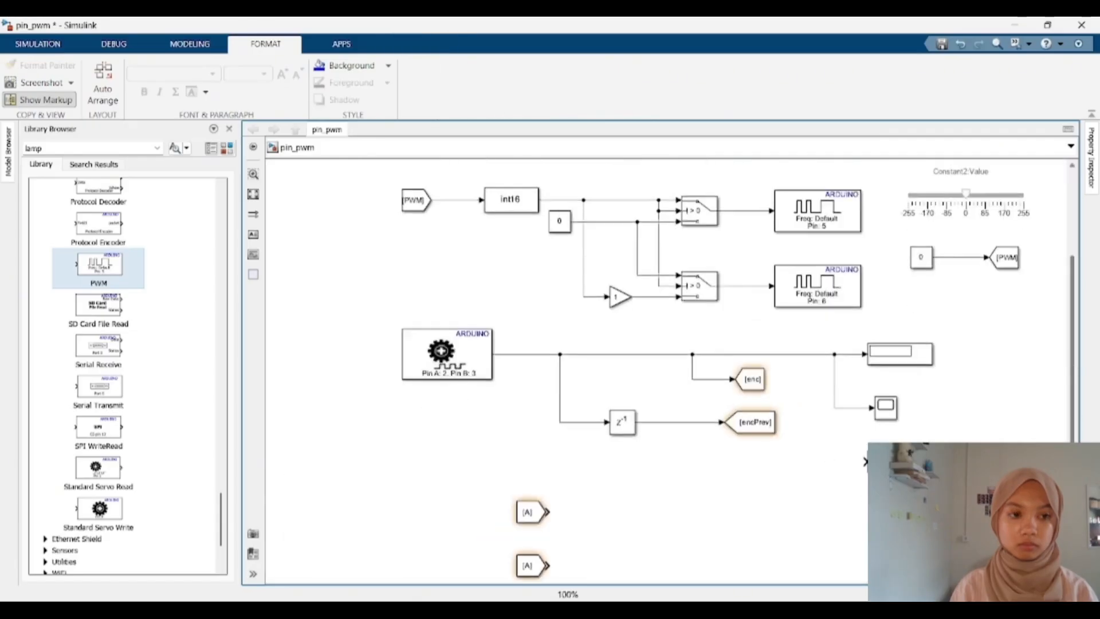
double_click(537, 520)
double_click(625, 456)
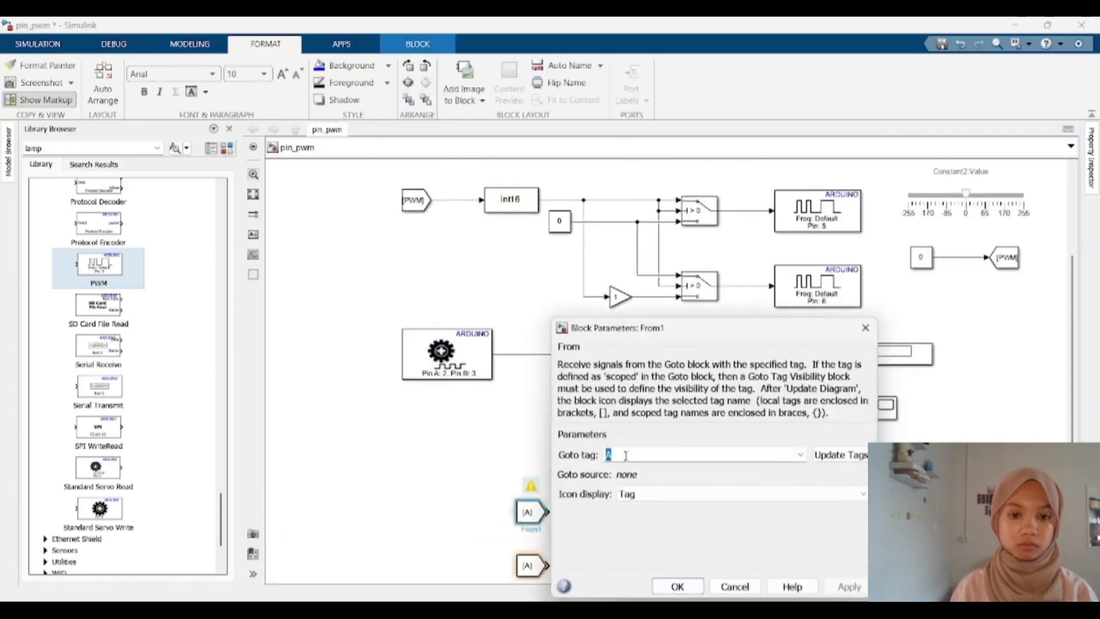
text(enc)
key(Return)
key(Return)
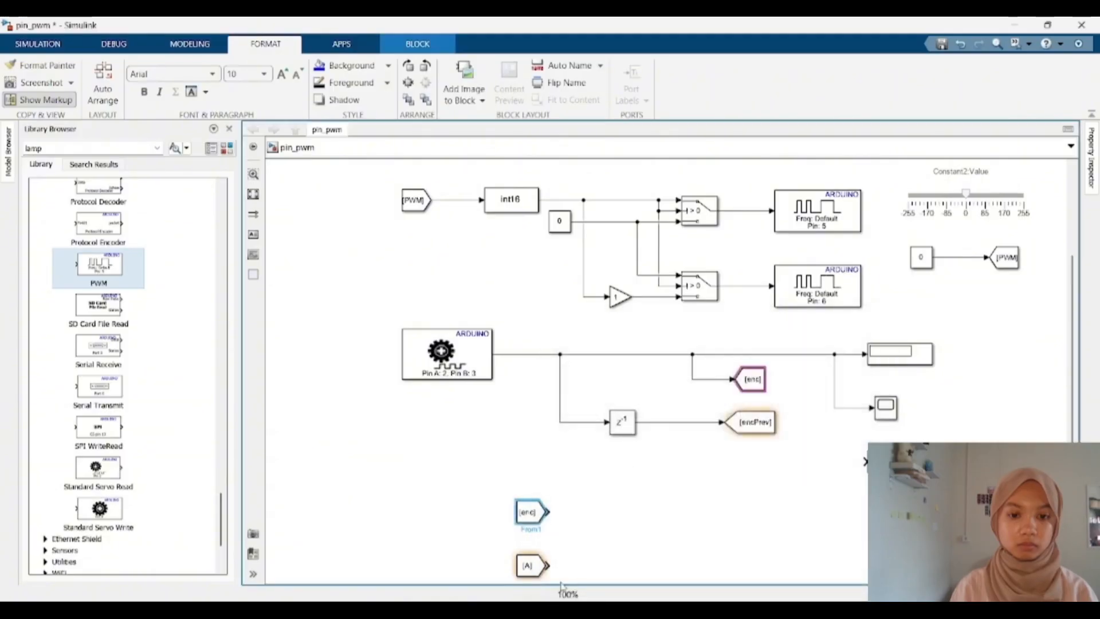
Step: Set the lower From block's tag to encPrev and widen the block
double_click(526, 566)
double_click(620, 456)
text(e)
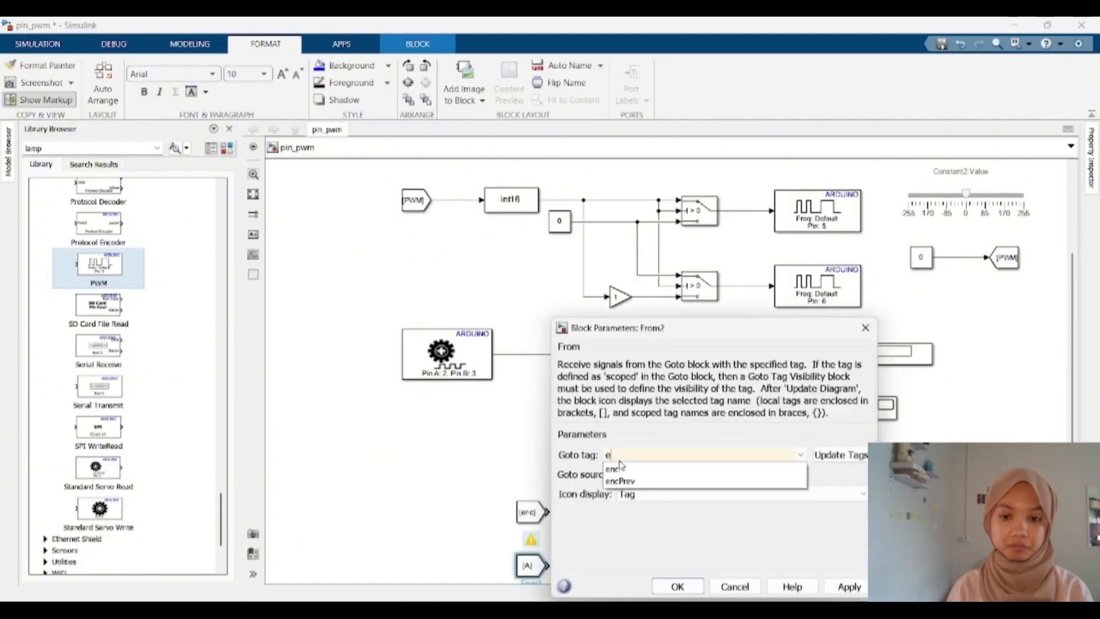
text(ncPrev)
key(Return)
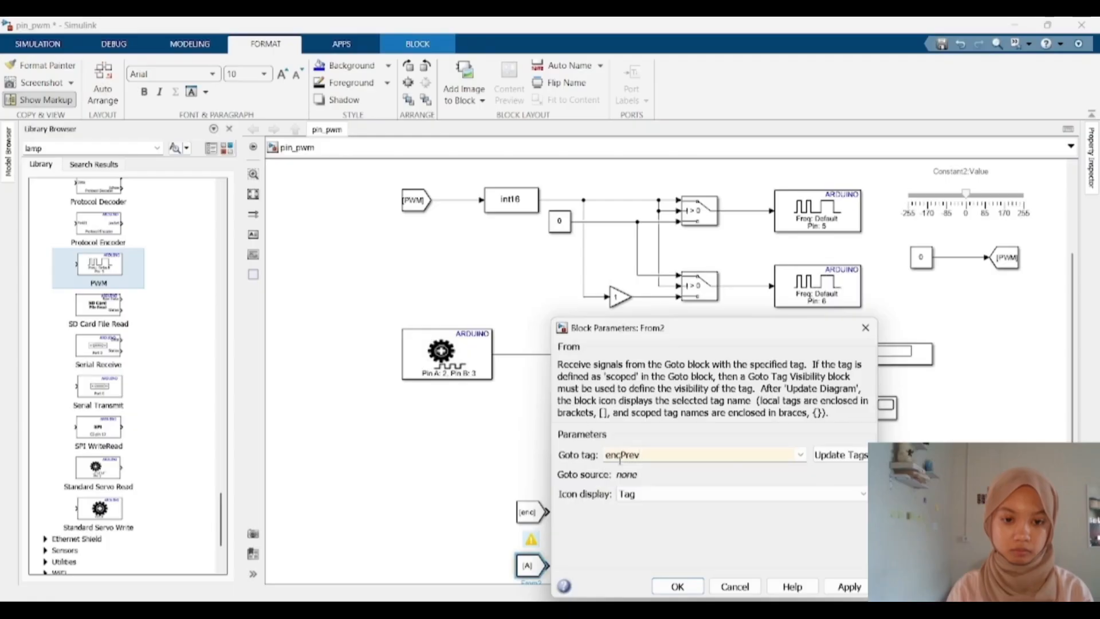
key(Return)
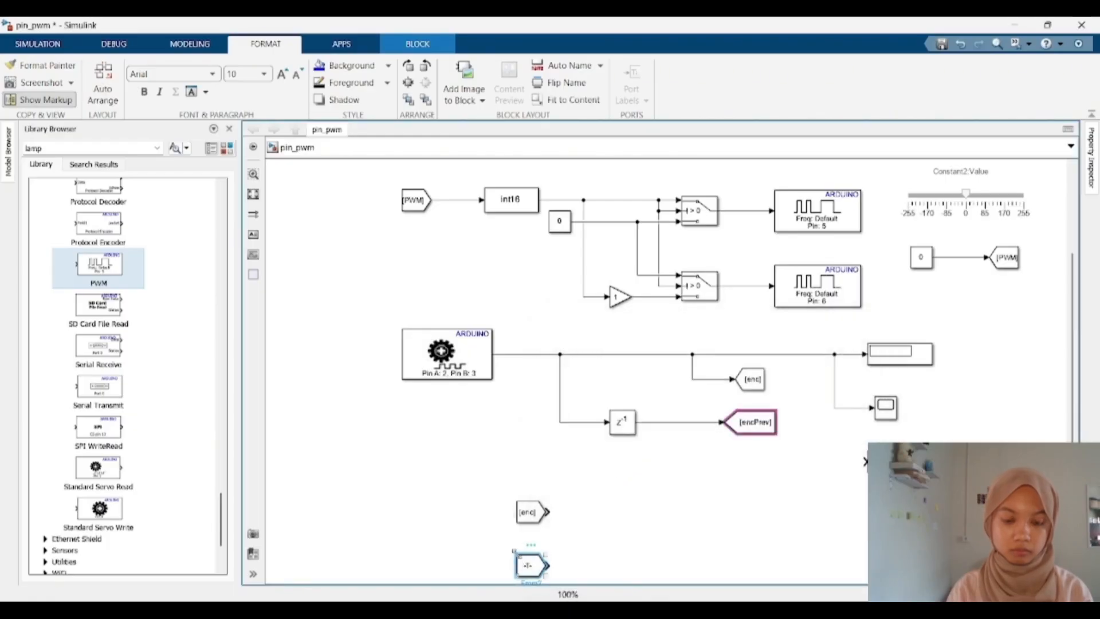
click(615, 550)
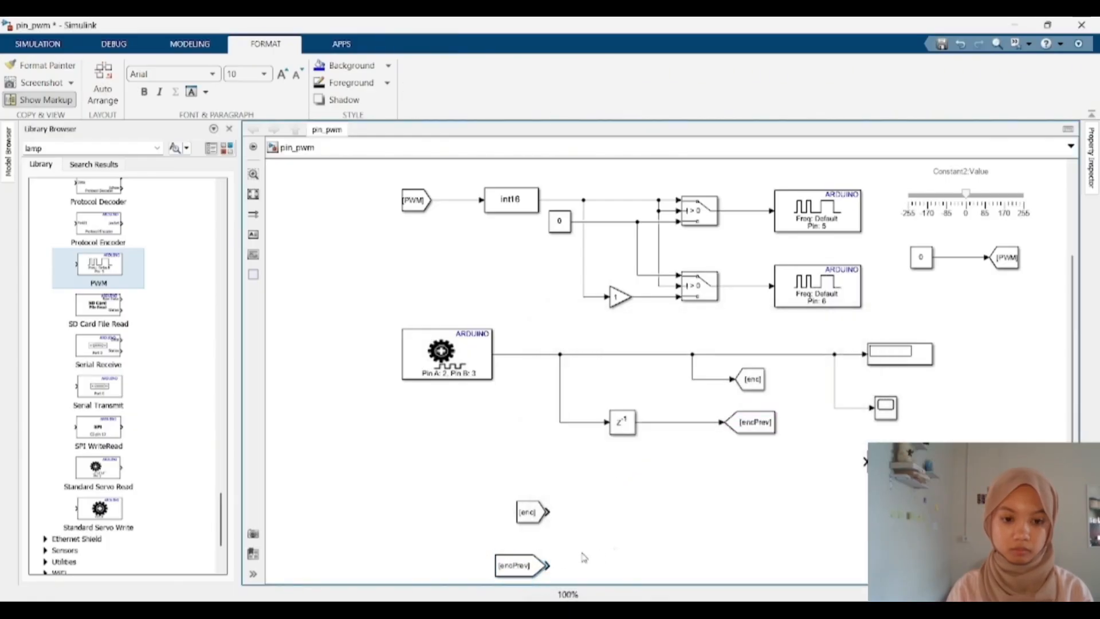
click(533, 563)
click(588, 562)
Step: Add a Sum block beside the From blocks and set its icon shape to rectangular
double_click(612, 527)
text(sum)
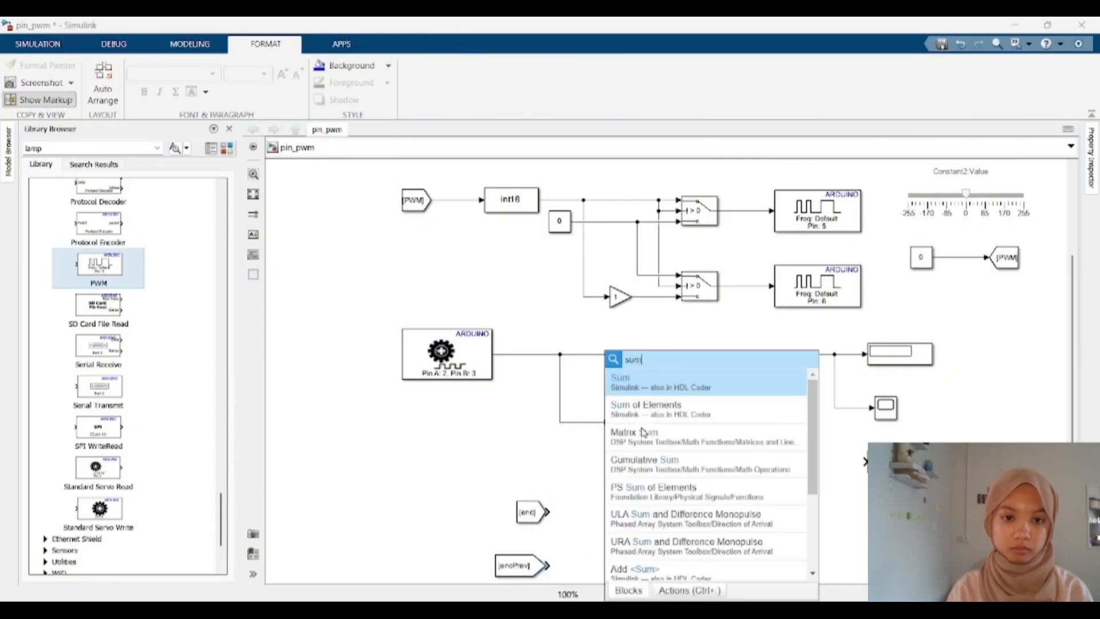
key(Return)
double_click(610, 526)
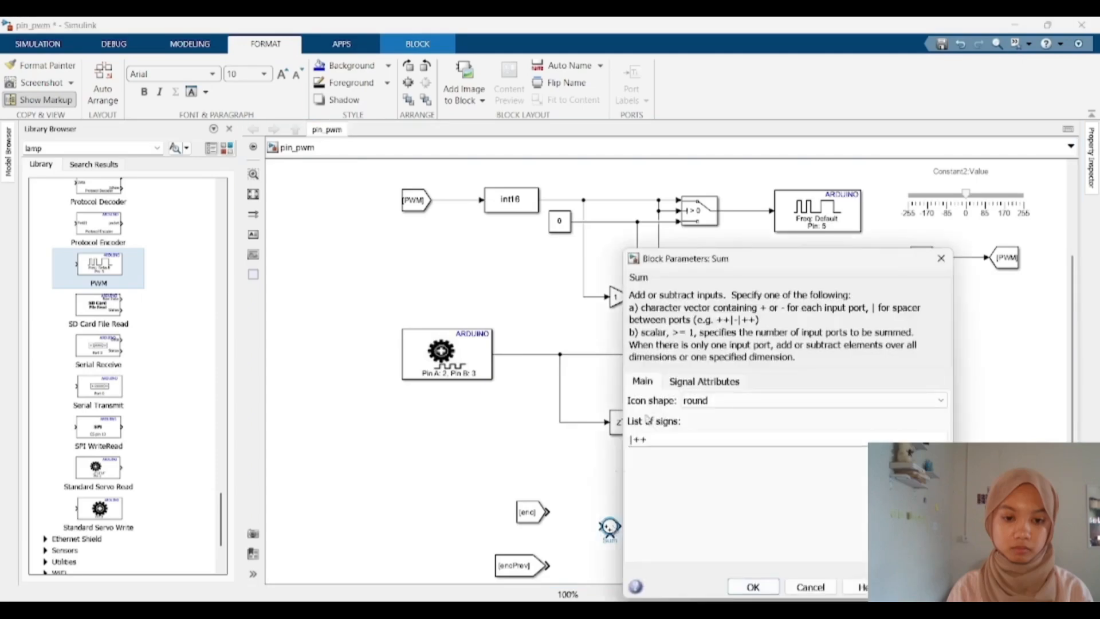
click(697, 400)
click(691, 415)
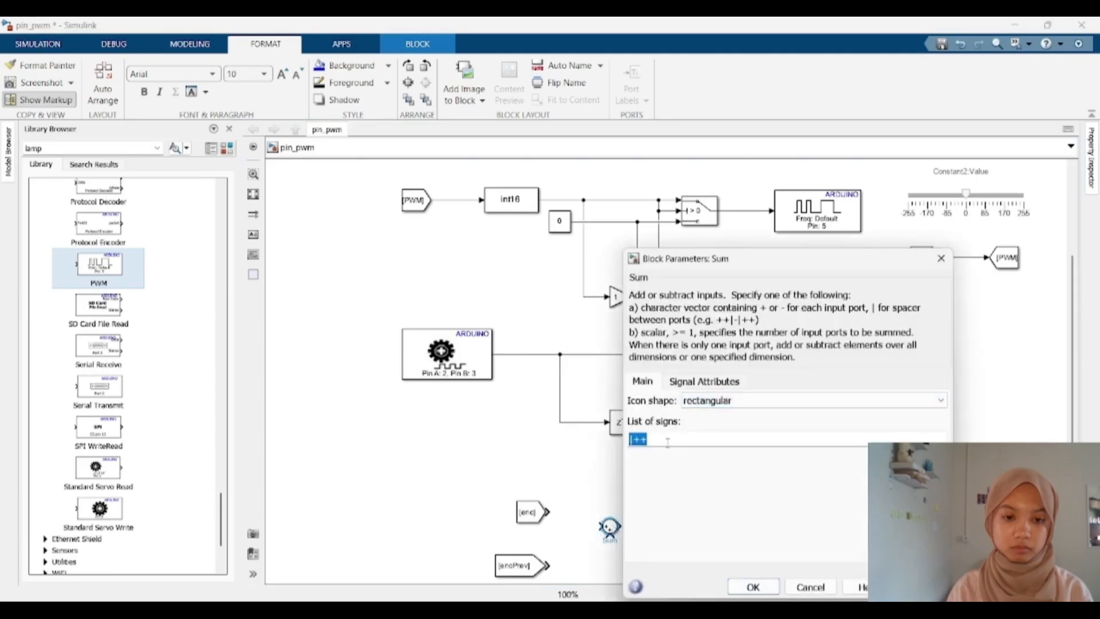
key(Return)
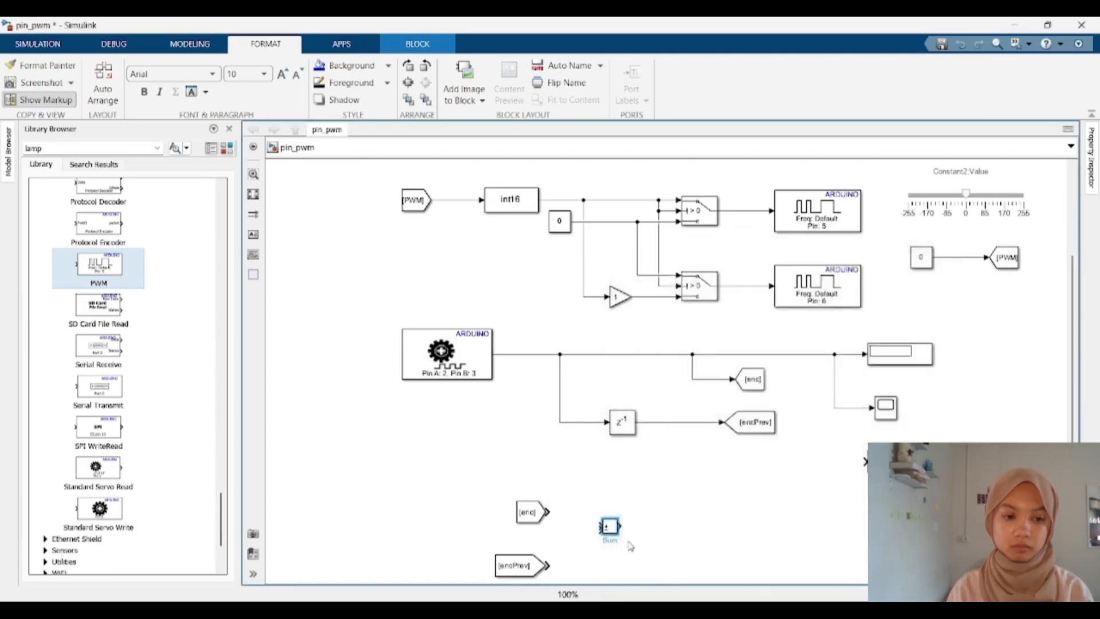
Step: Enlarge the Sum block and connect the enc and encPrev From blocks to its two inputs
mouse_move(620, 523)
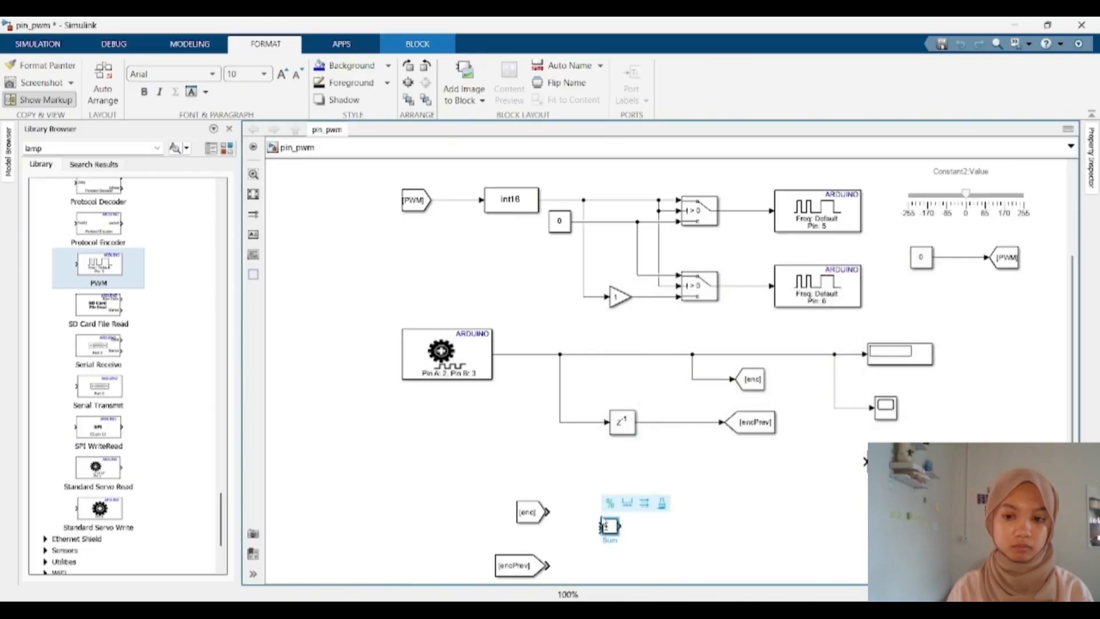
click(644, 545)
drag(620, 518, 595, 505)
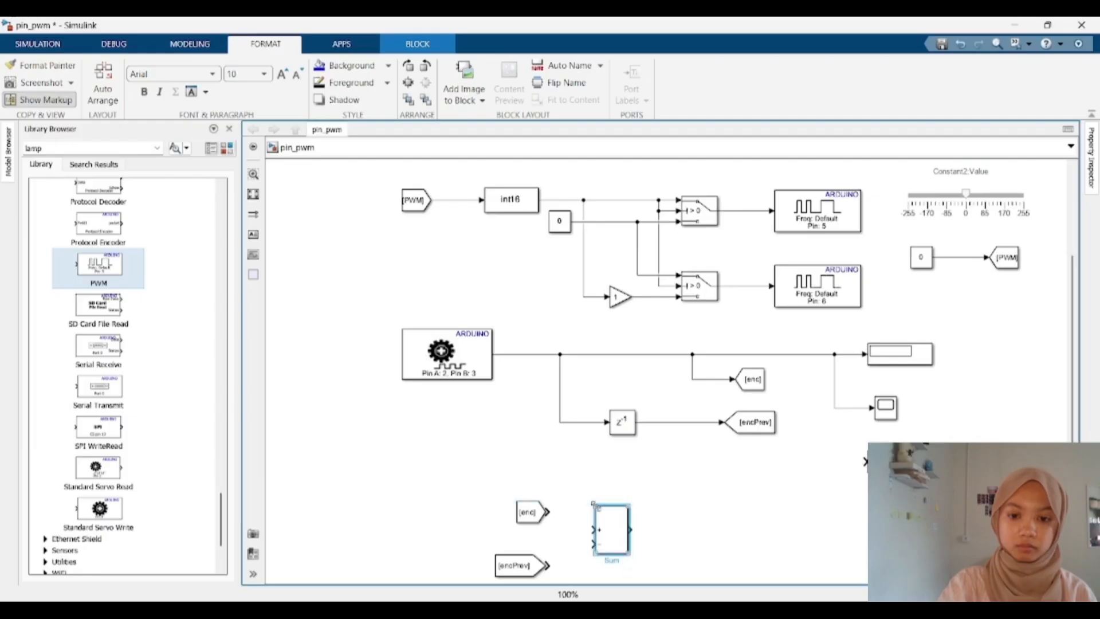
mouse_move(630, 555)
mouse_down()
mouse_move(635, 568)
mouse_move(636, 536)
mouse_up()
drag(528, 570, 600, 512)
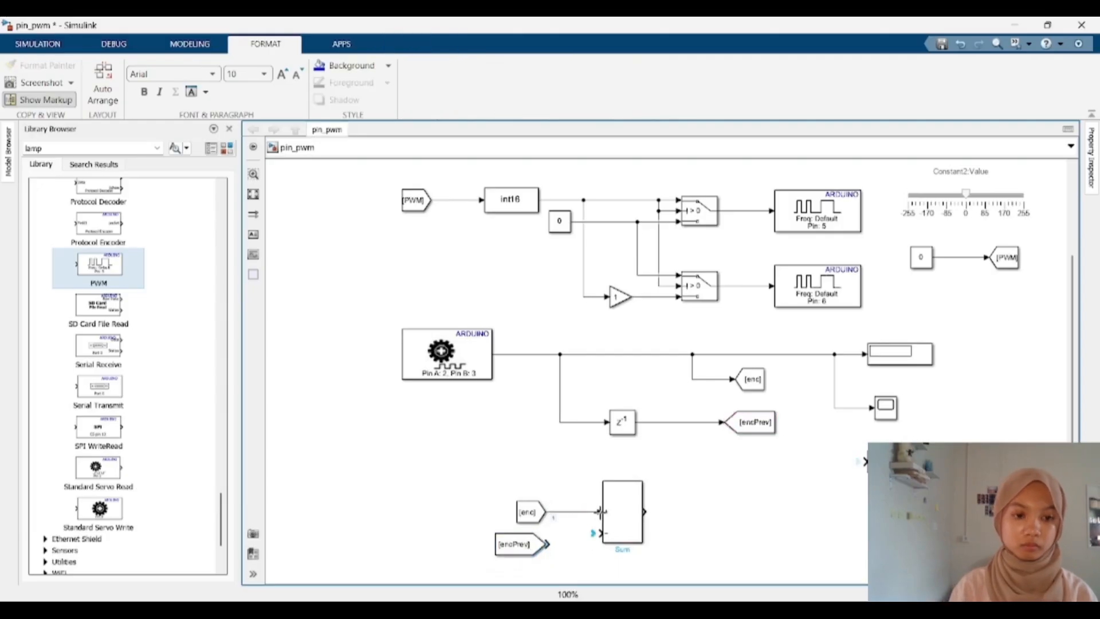
drag(549, 544, 600, 533)
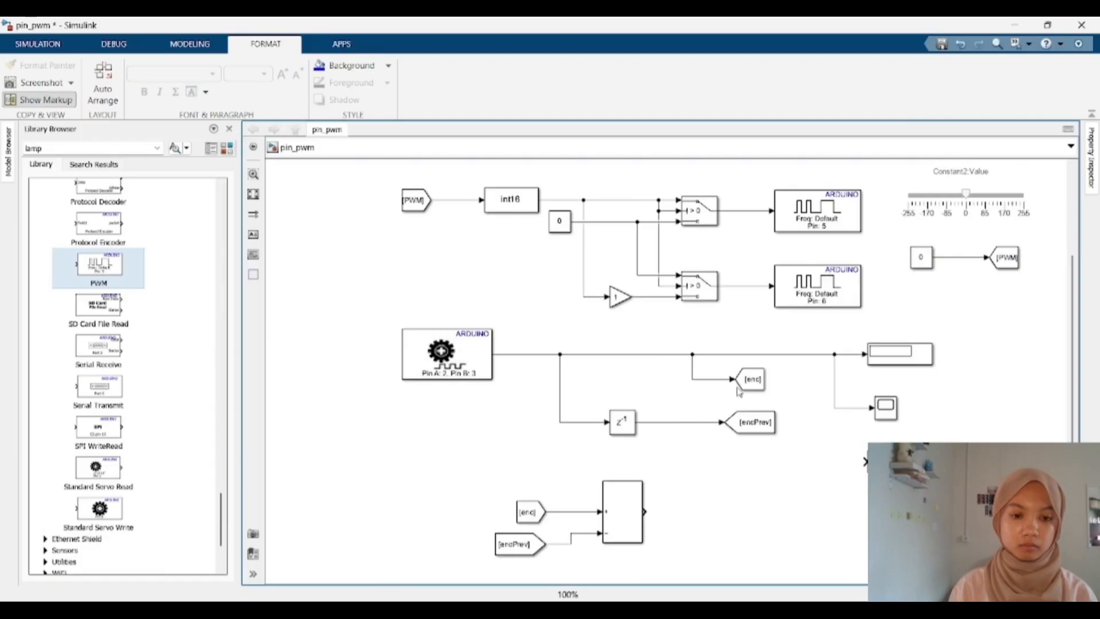
Step: Place a copy of the Goto block at the Sum output, wire it, and set its tag to speed
click(740, 388)
drag(740, 389, 705, 521)
click(655, 519)
double_click(717, 511)
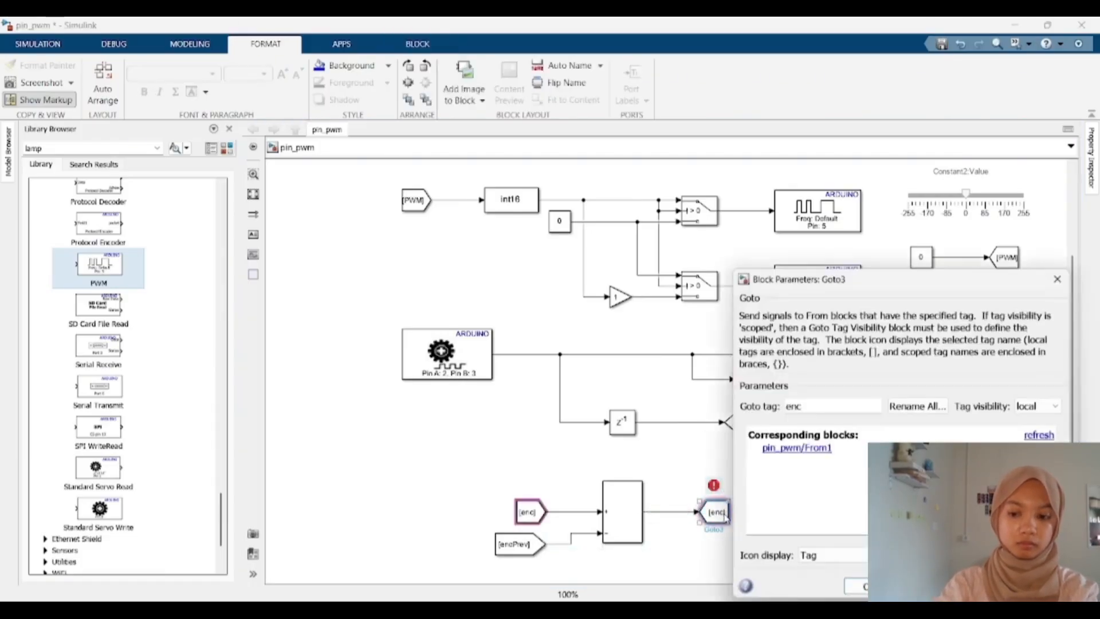
text(speed)
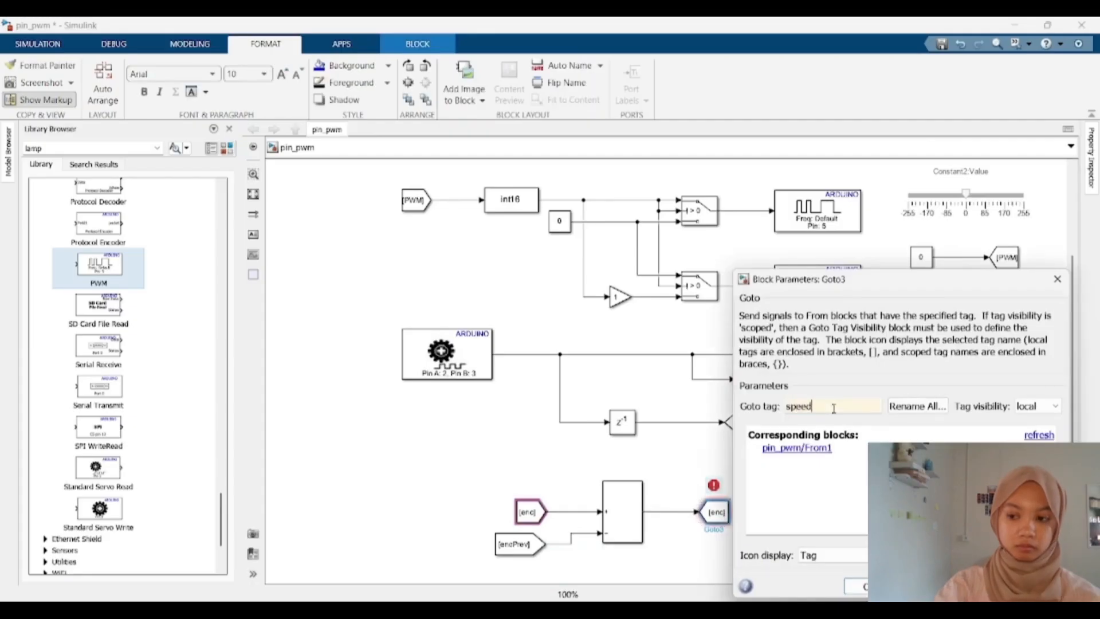
key(Return)
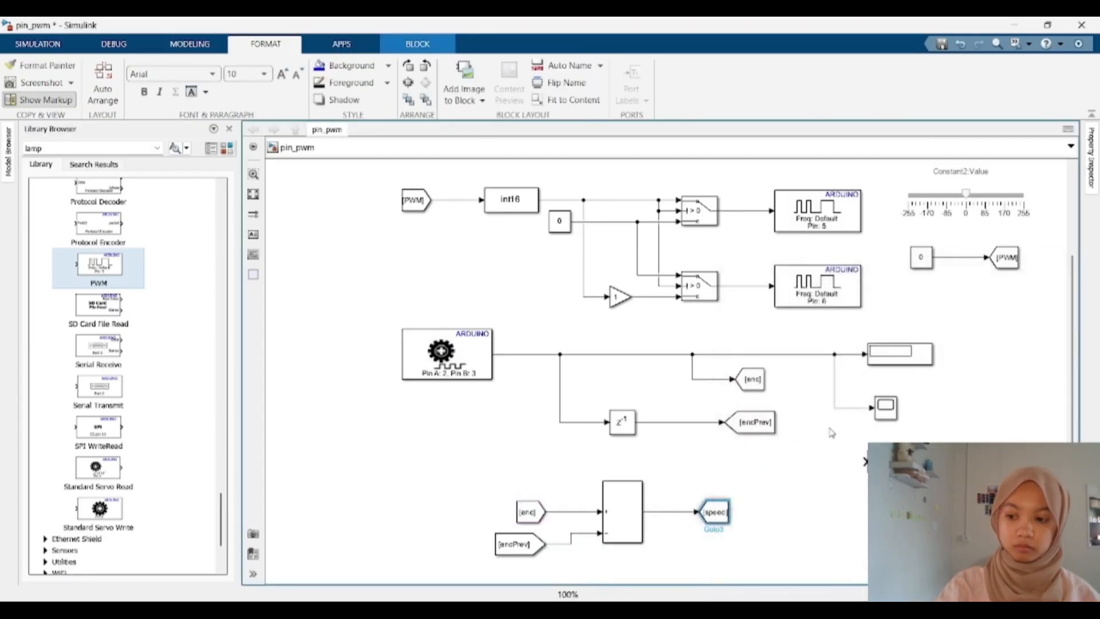
drag(711, 512, 746, 513)
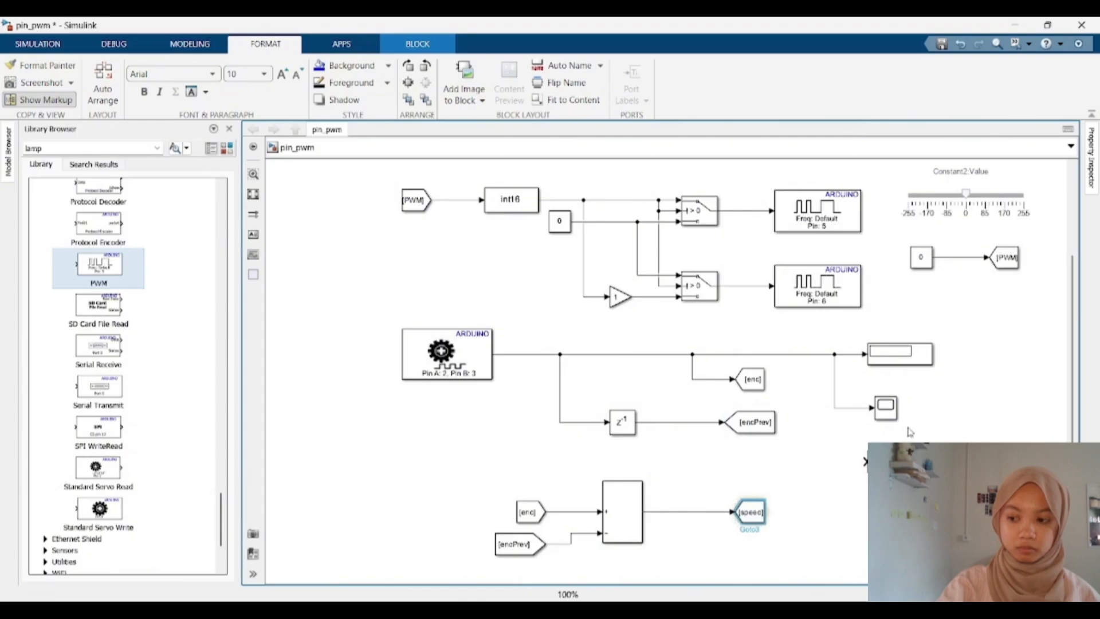
click(739, 513)
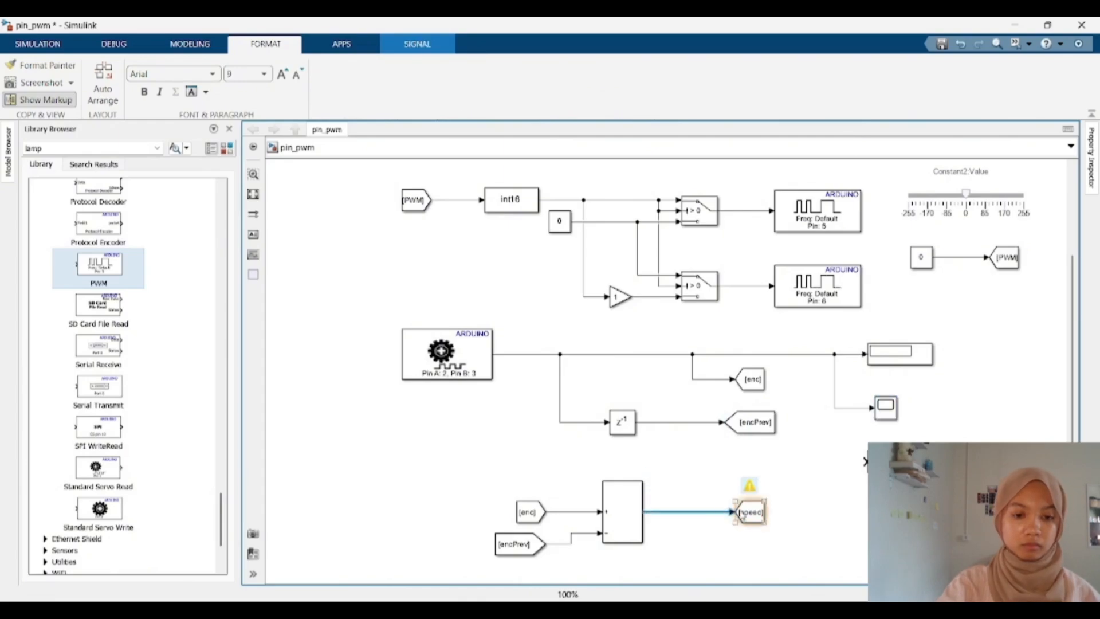
drag(744, 516, 732, 514)
Step: Add a copy of the Display block below the speed Goto and delete the wire from the Sum to it
drag(898, 470, 773, 570)
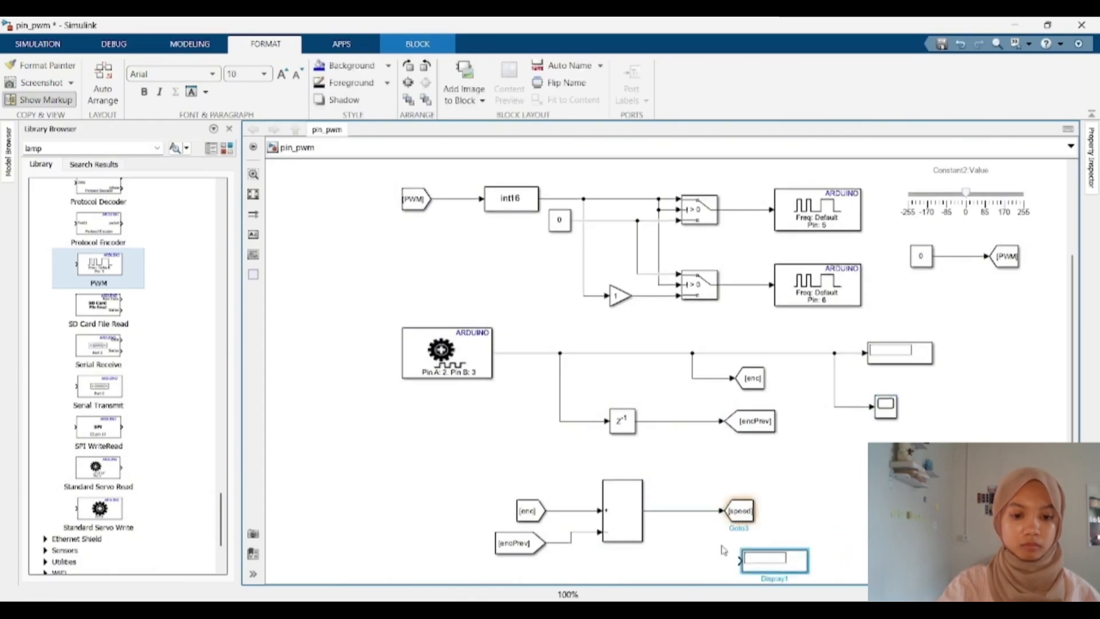
click(710, 511)
key(Delete)
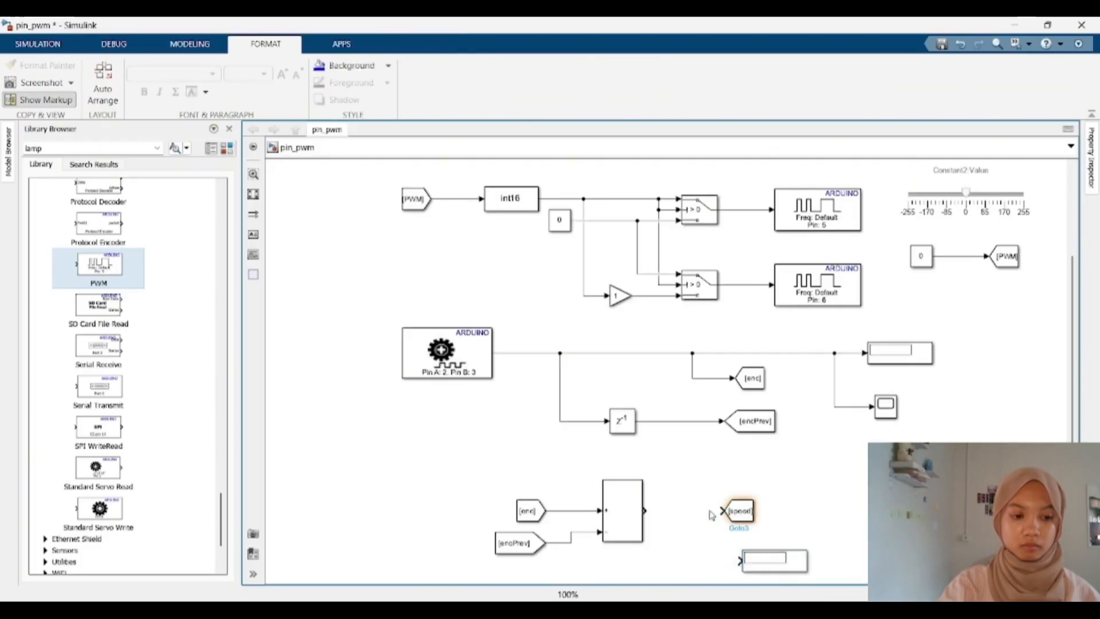
Step: Try to connect the speed Goto block to the Scope
drag(718, 505, 877, 410)
double_click(878, 410)
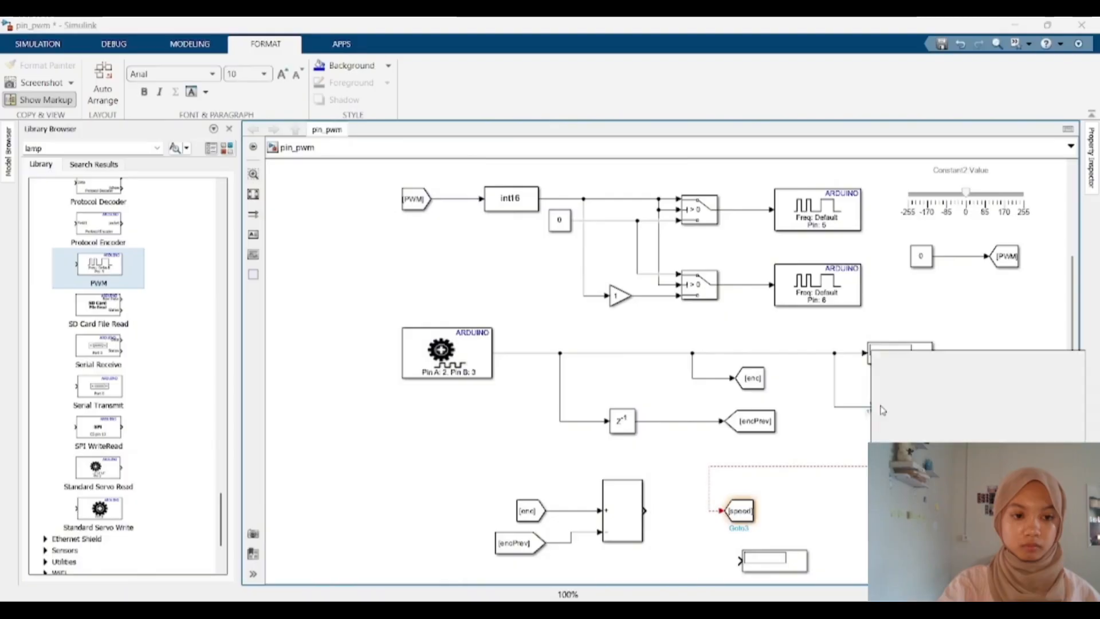
click(840, 454)
click(891, 404)
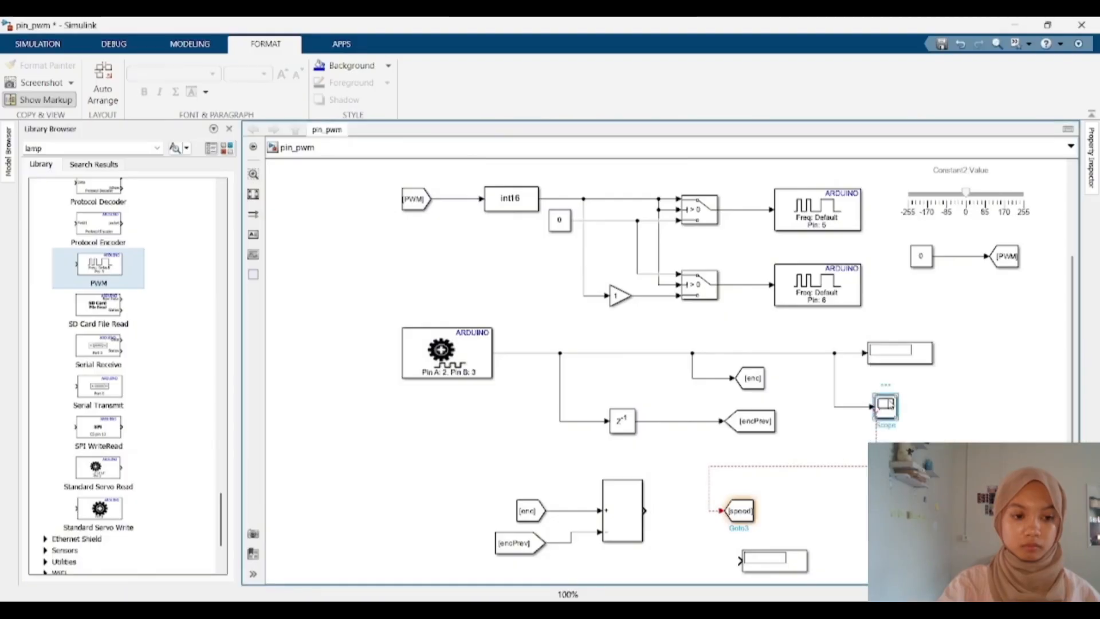
click(876, 435)
key(Delete)
click(885, 406)
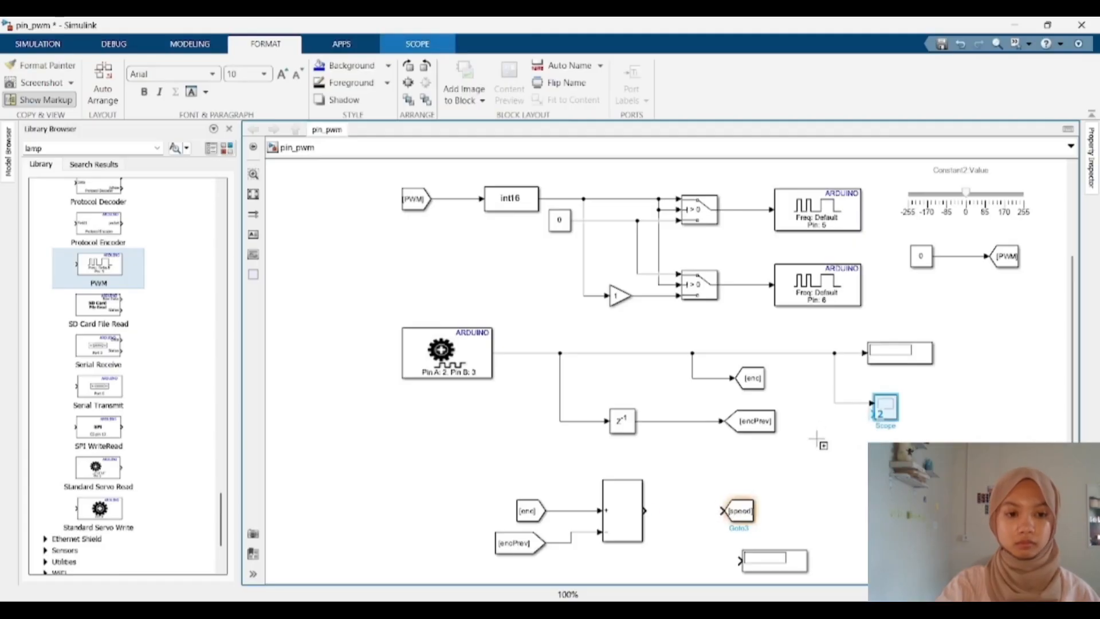
drag(818, 441, 812, 422)
click(731, 129)
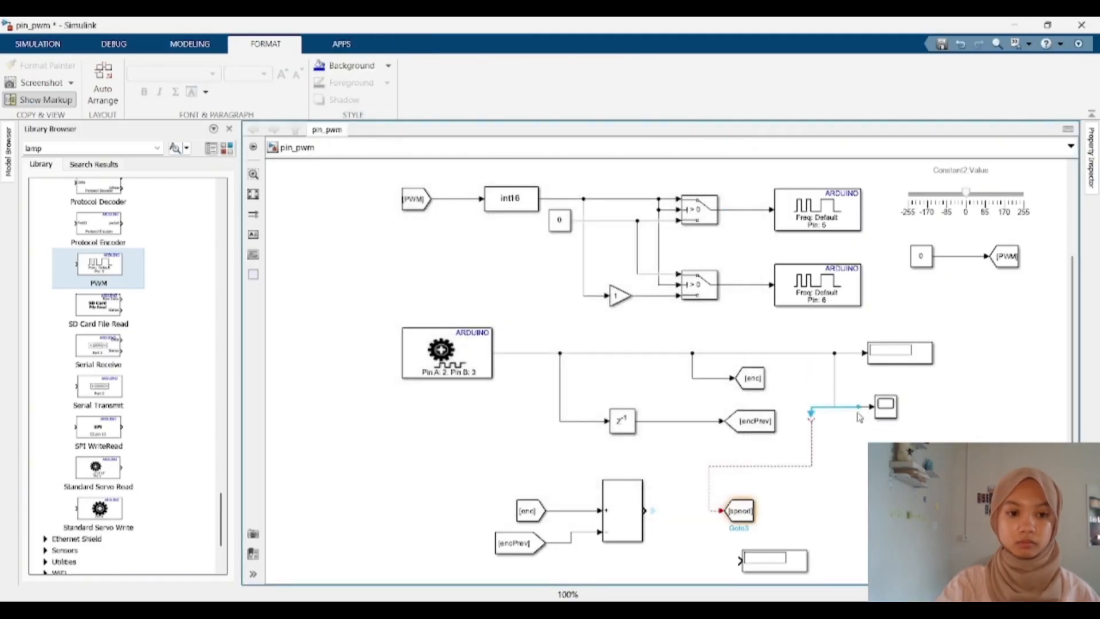
key(ctrl+z)
Step: Open the Scope window to inspect its display
double_click(885, 405)
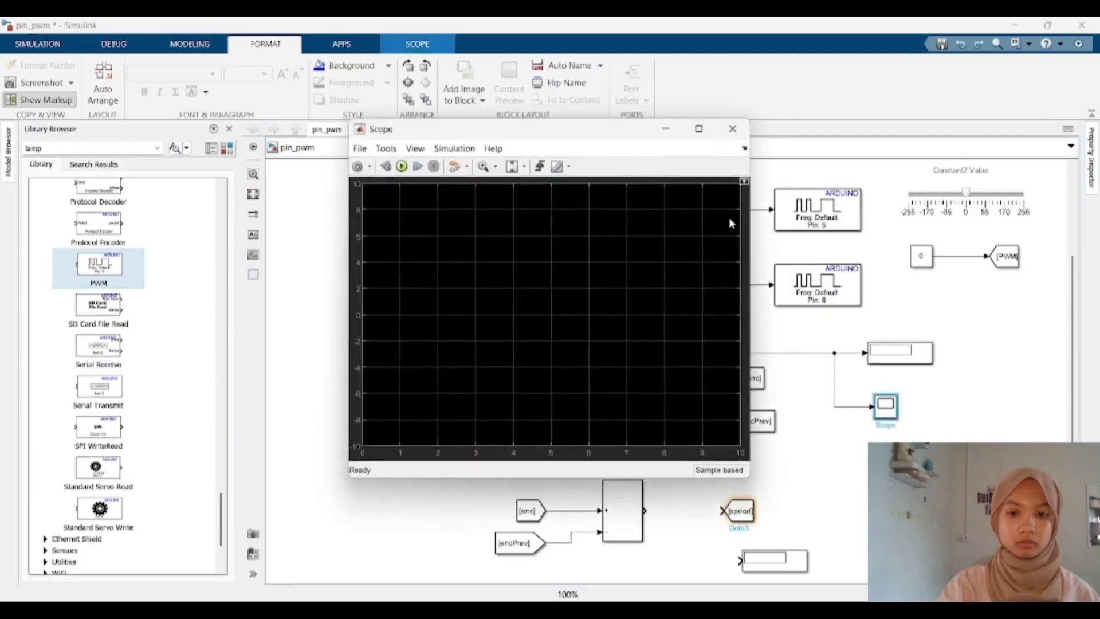
click(732, 135)
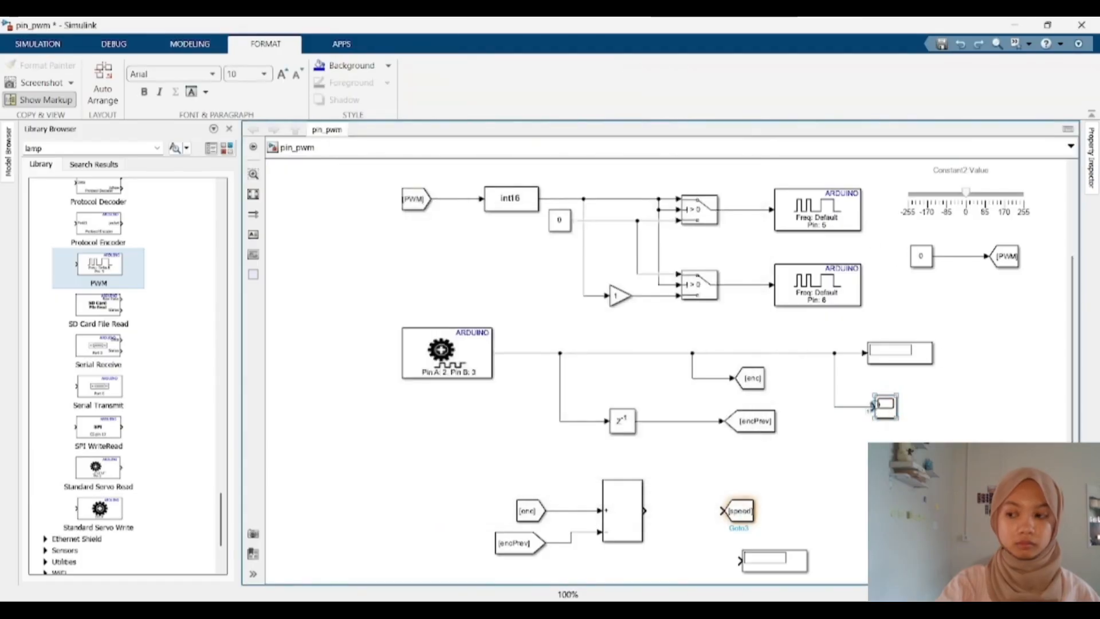
double_click(874, 406)
click(729, 132)
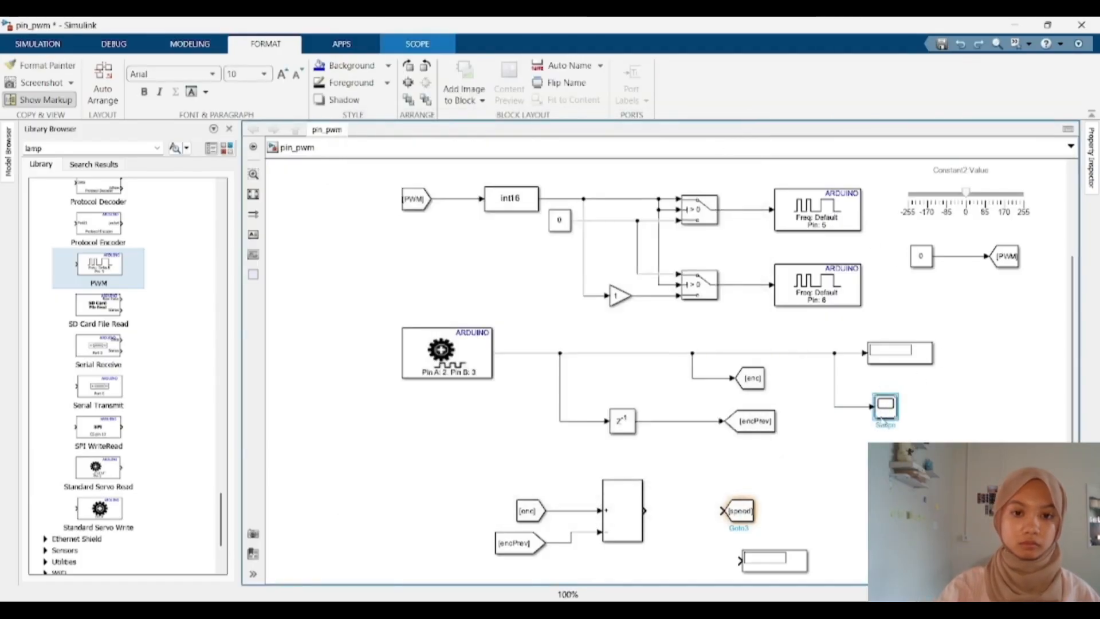
double_click(1048, 355)
click(984, 323)
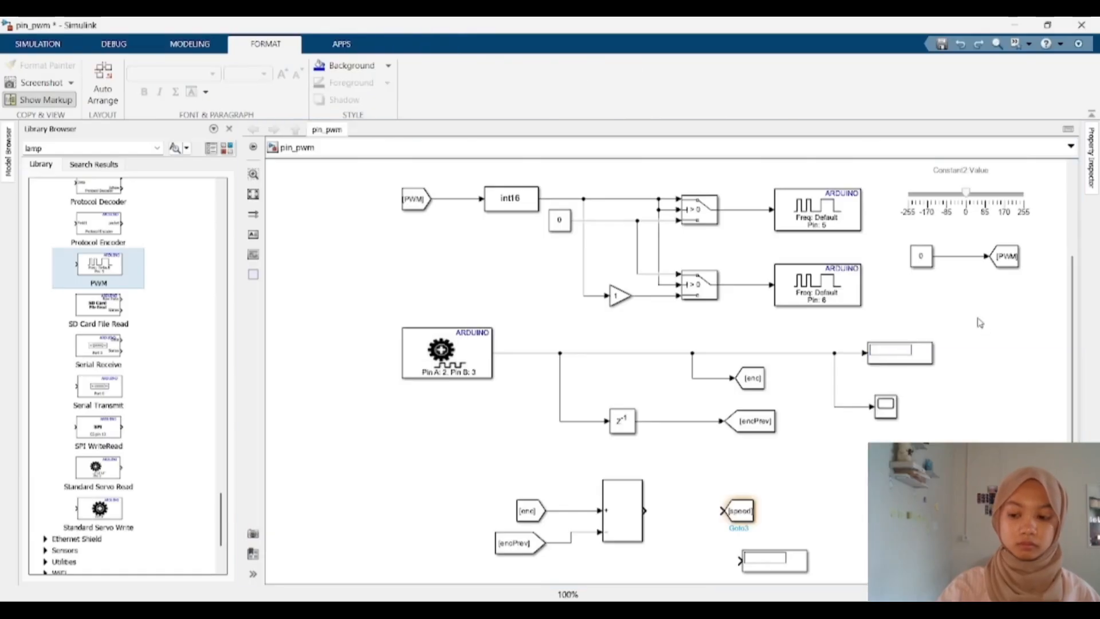
Step: Wire the Sum output to the speed Goto block and branch it to the Scope's second input
click(882, 414)
drag(875, 437, 716, 505)
drag(648, 512, 687, 510)
click(812, 481)
drag(795, 470, 795, 455)
drag(747, 510, 876, 511)
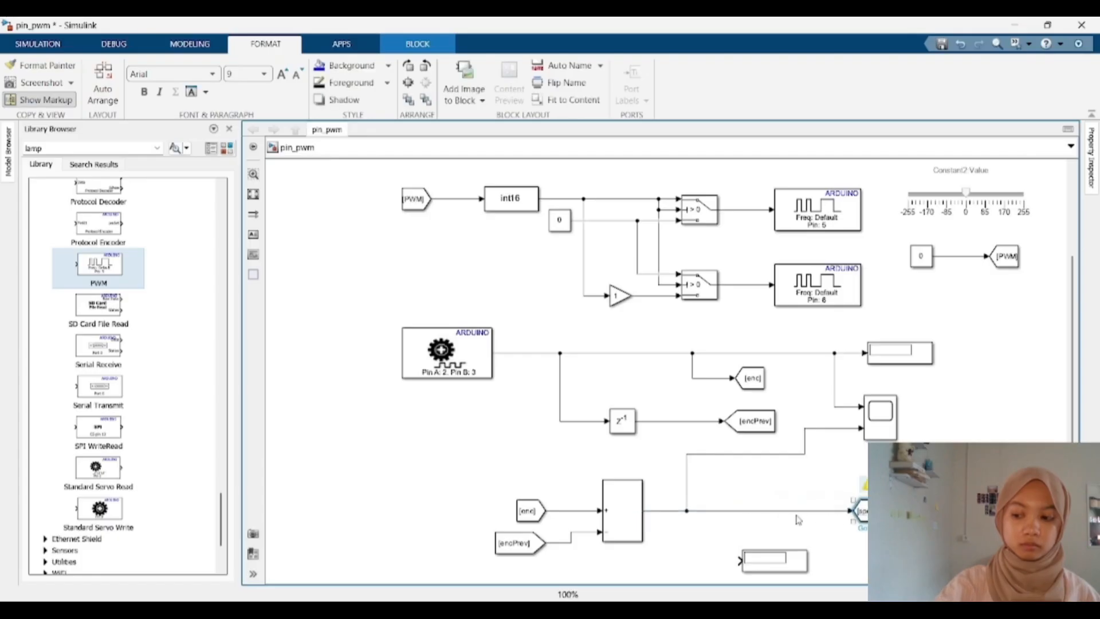
drag(688, 487, 806, 487)
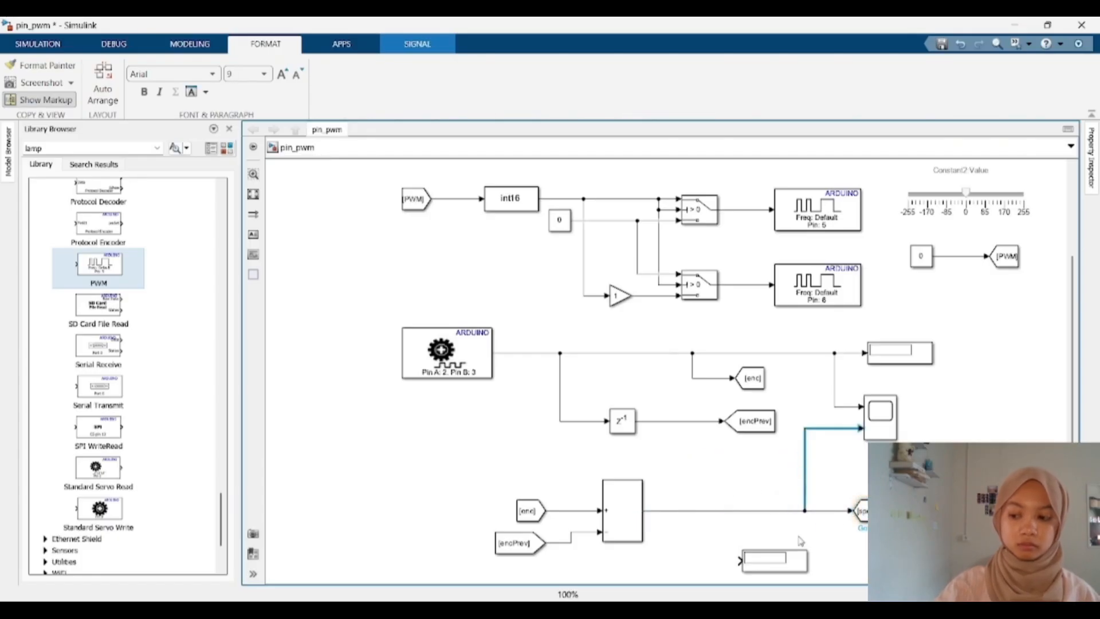
Step: Rearrange the speed section by moving the new Display right and shifting the Sum and its From blocks
drag(800, 560, 873, 560)
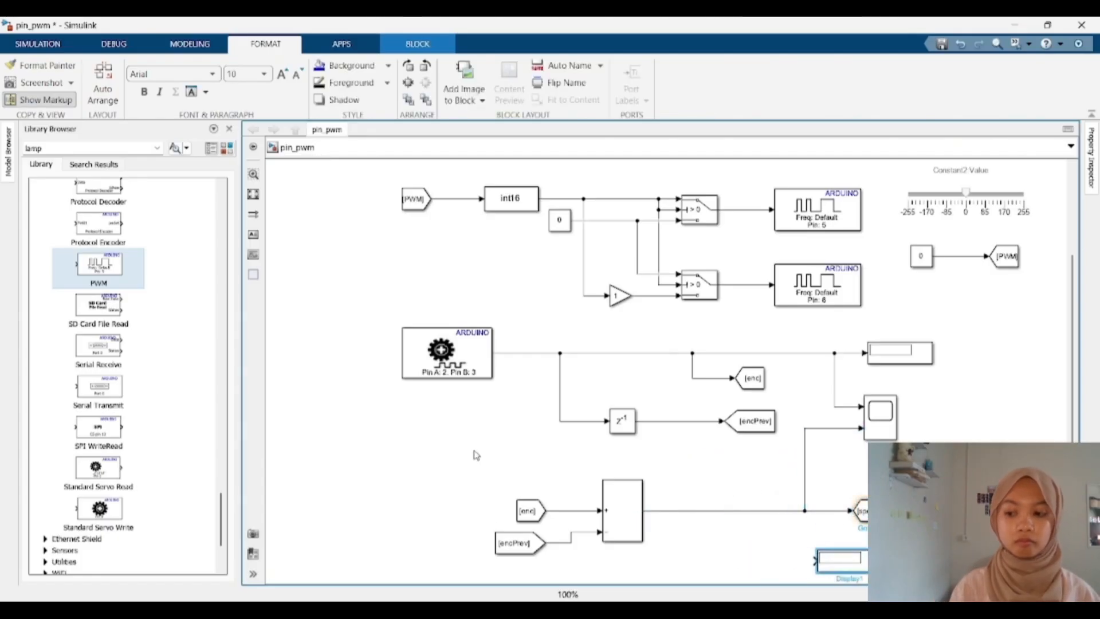
drag(472, 431, 676, 570)
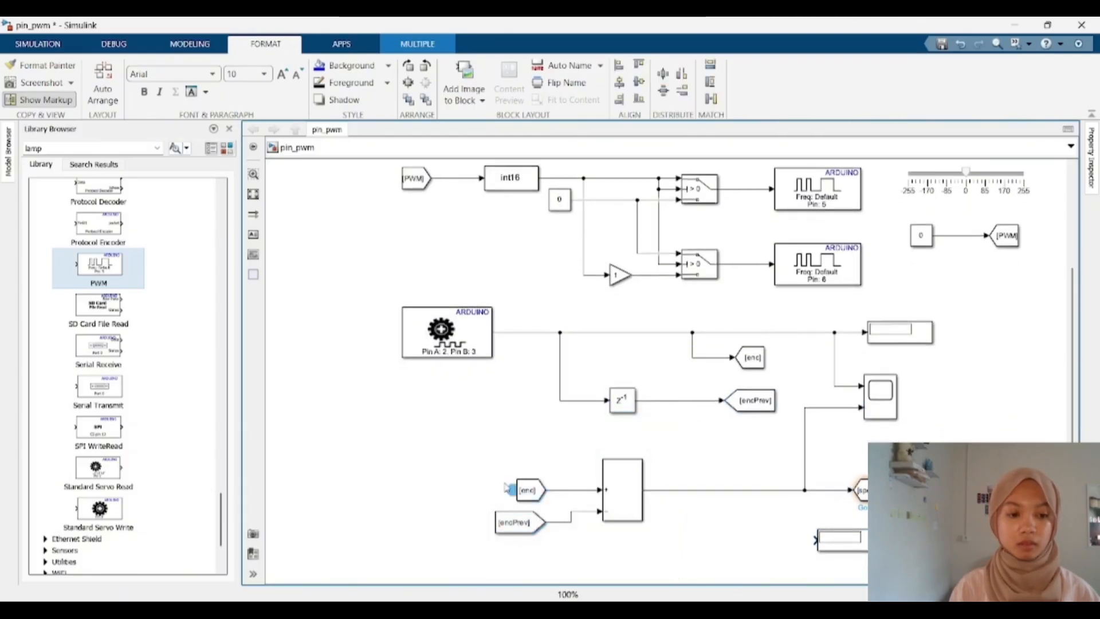
drag(622, 510, 709, 510)
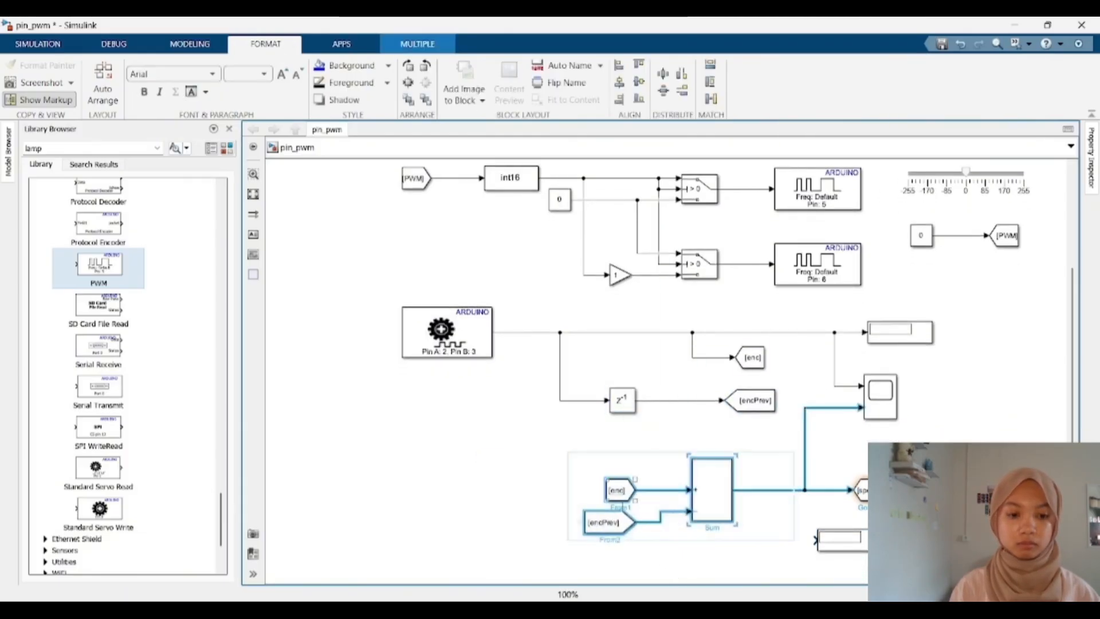
mouse_move(618, 500)
mouse_down()
mouse_move(616, 528)
mouse_move(571, 512)
mouse_up()
click(538, 503)
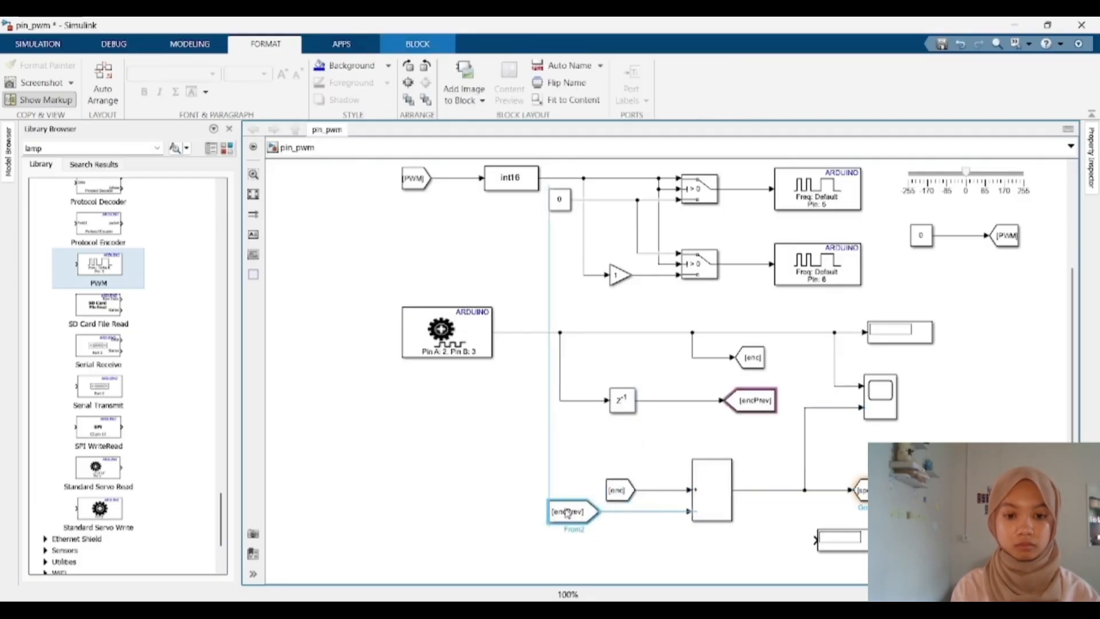
click(490, 481)
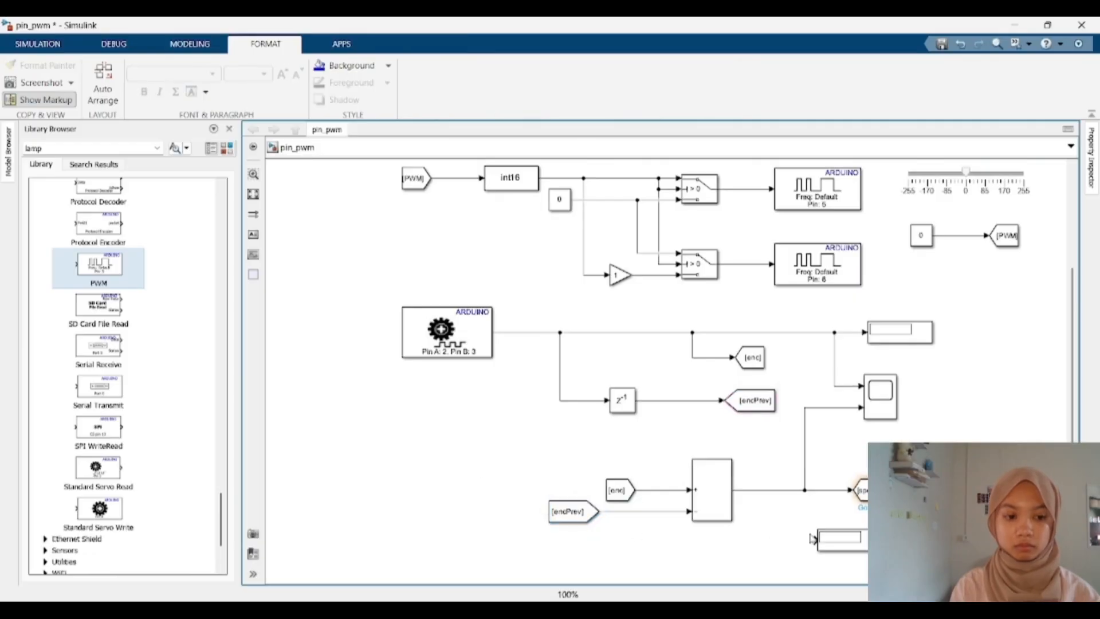
Step: Connect the new Display to the speed signal branch and reposition the speed Goto block
drag(815, 540, 805, 490)
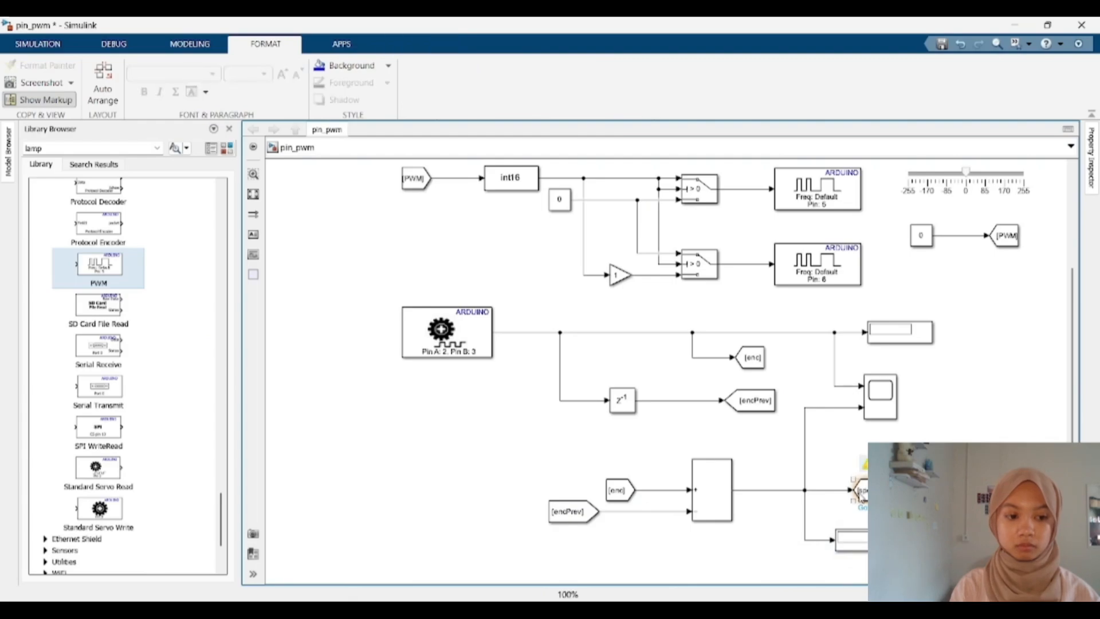
drag(883, 501, 908, 501)
click(924, 507)
scroll(993, 466, up, 3)
scroll(993, 466, down, 4)
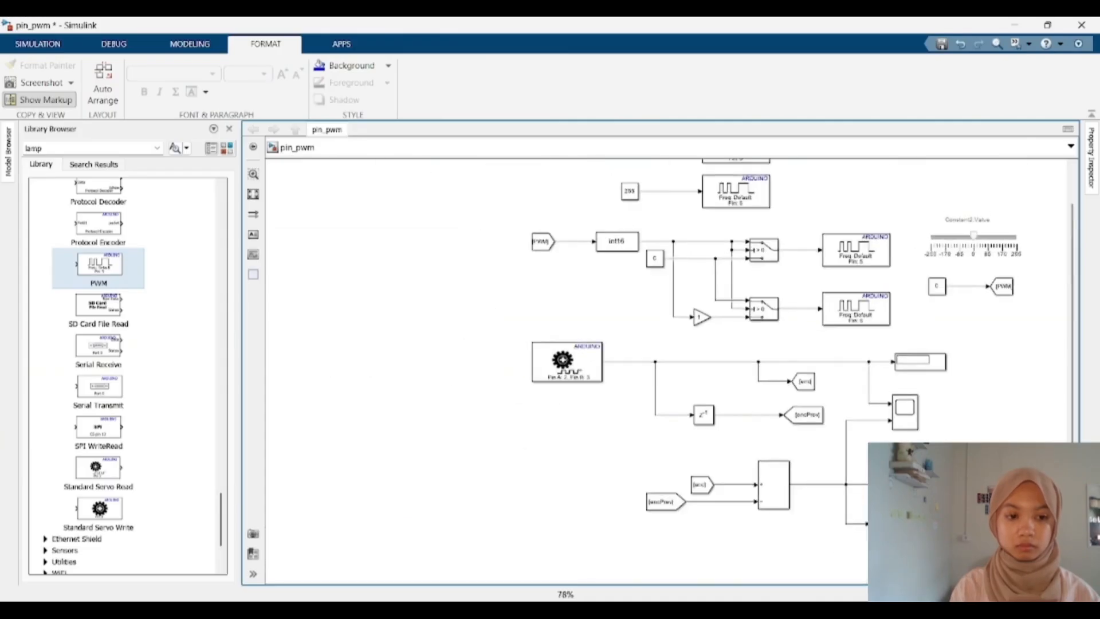
drag(993, 466, 916, 485)
drag(1049, 353, 1029, 247)
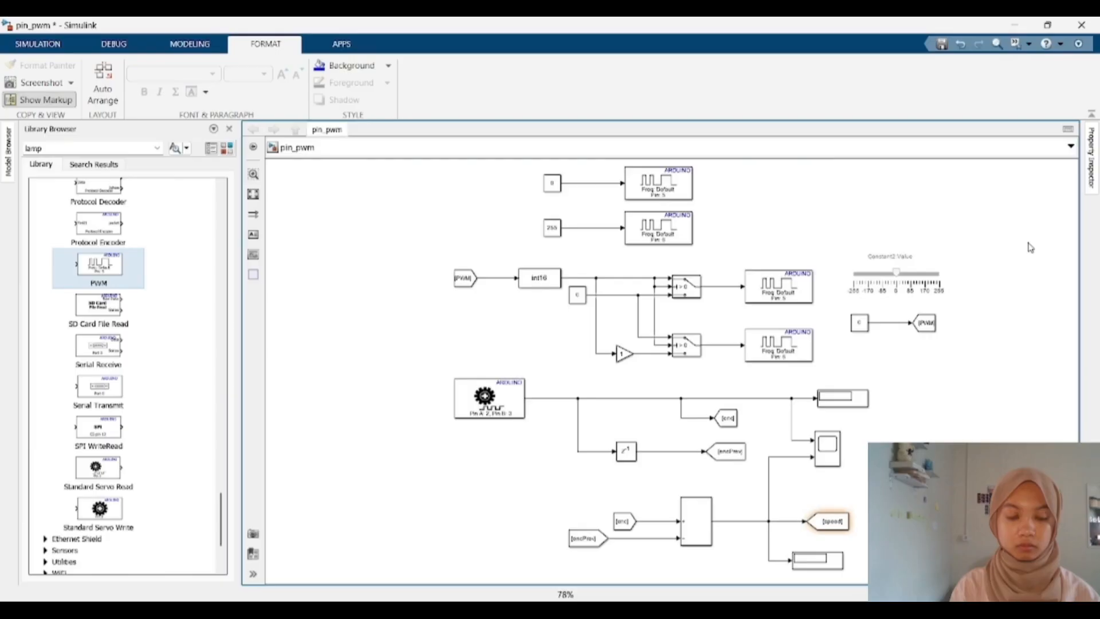